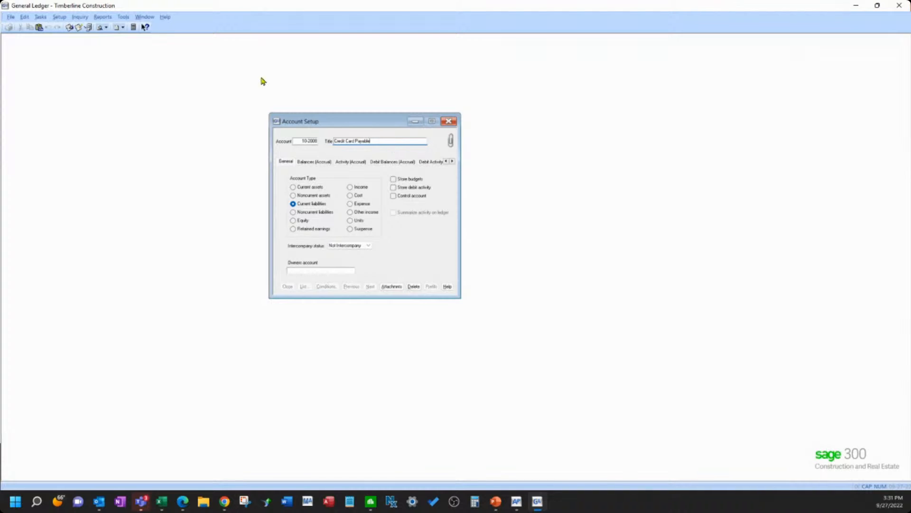
pyautogui.click(60, 17)
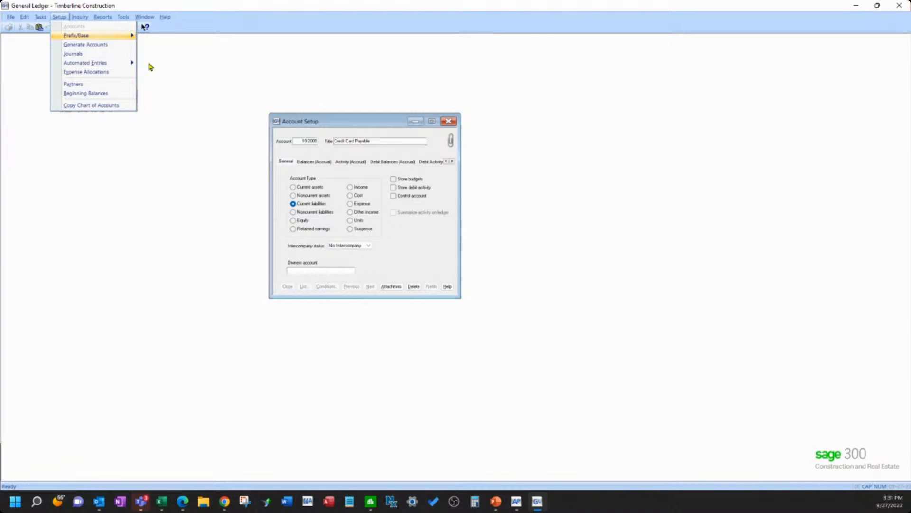
pyautogui.click(353, 129)
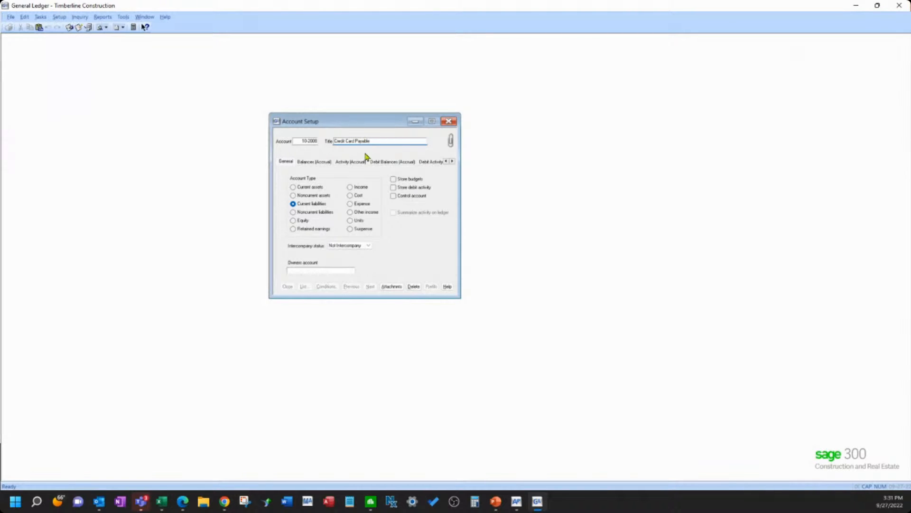
pyautogui.click(59, 19)
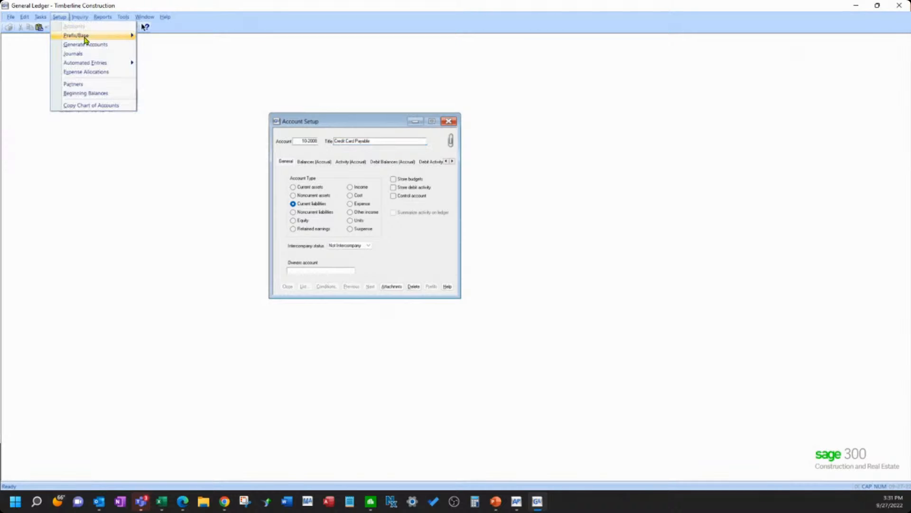
pyautogui.moveTo(126, 36)
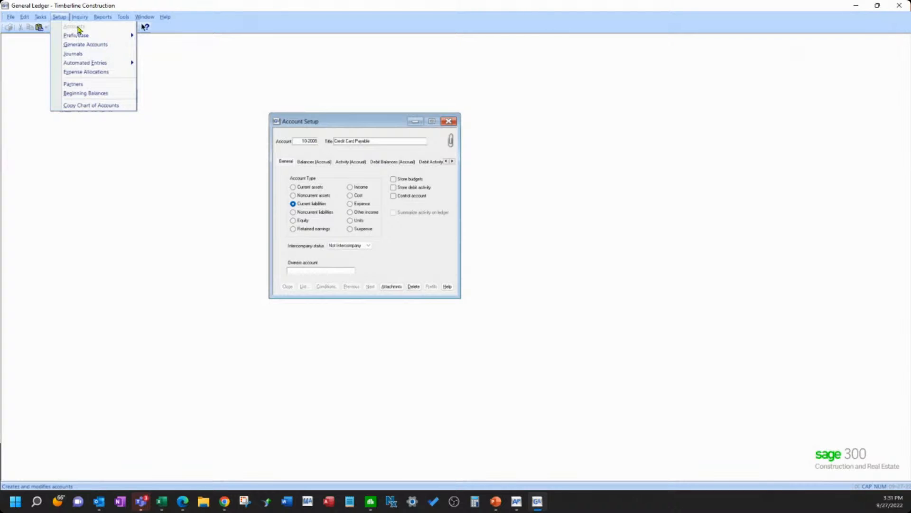
pyautogui.click(335, 124)
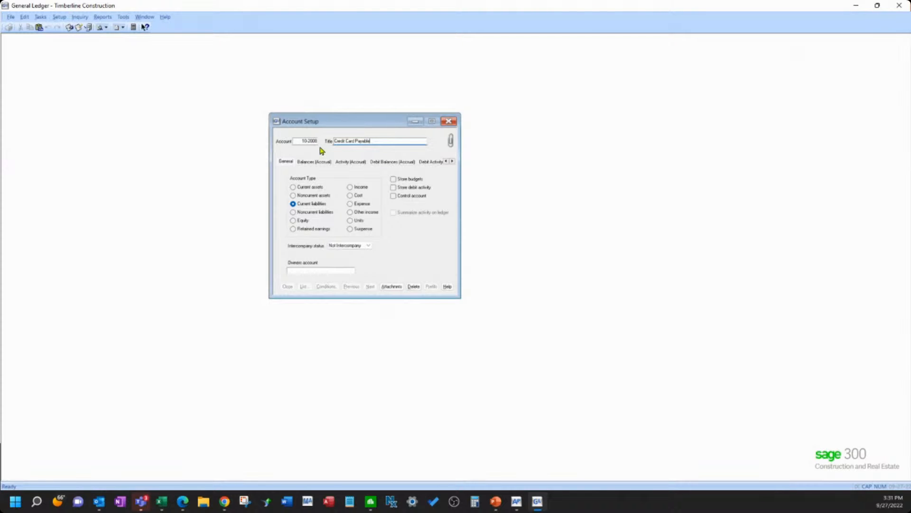
pyautogui.click(306, 142)
pyautogui.click(376, 141)
pyautogui.press('Tab')
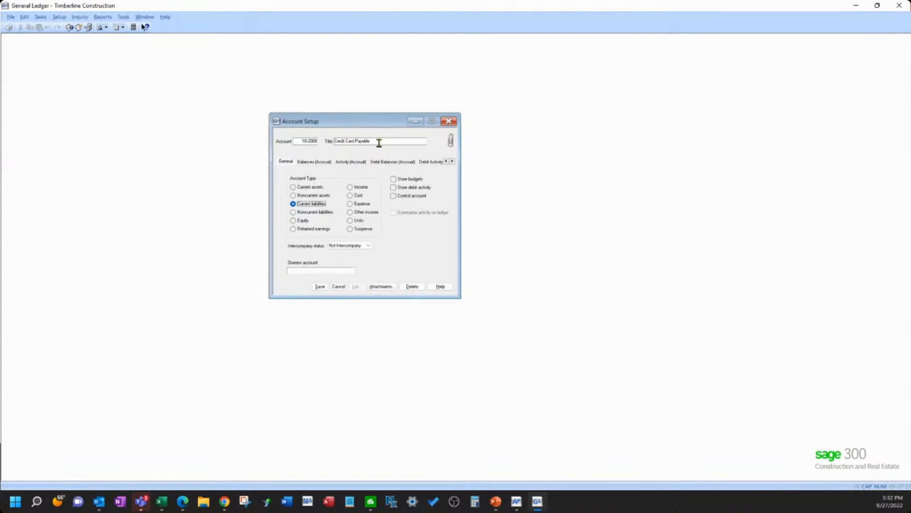
pyautogui.click(339, 287)
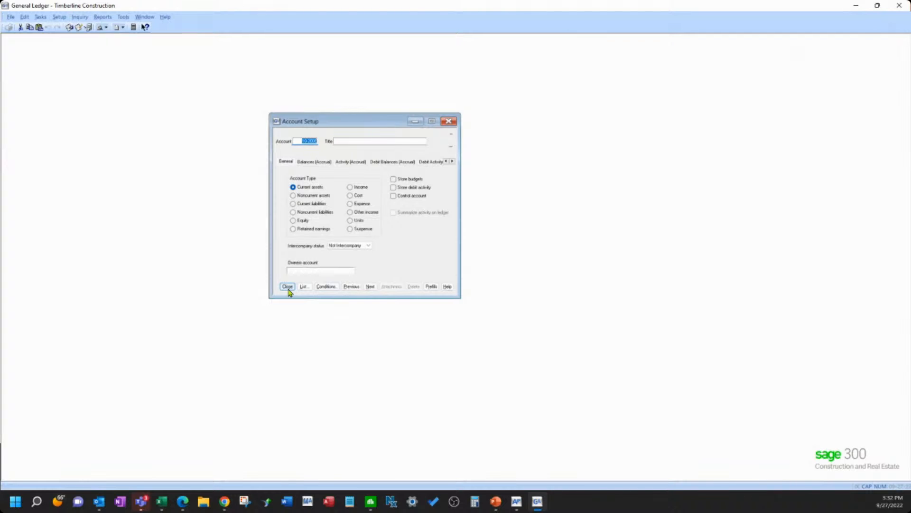
# - Load the Credit Card Payable account from the account list, save it and close Account Setup
pyautogui.click(303, 287)
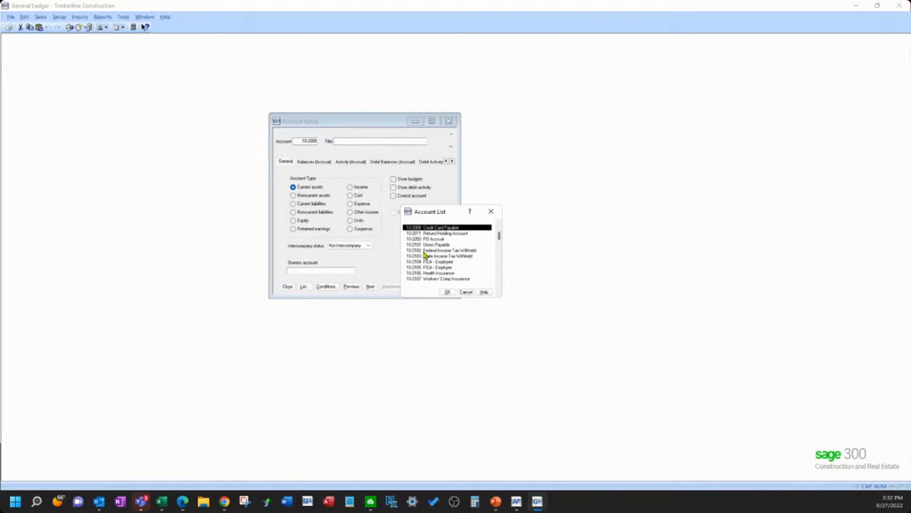
pyautogui.doubleClick(432, 229)
pyautogui.press('Tab')
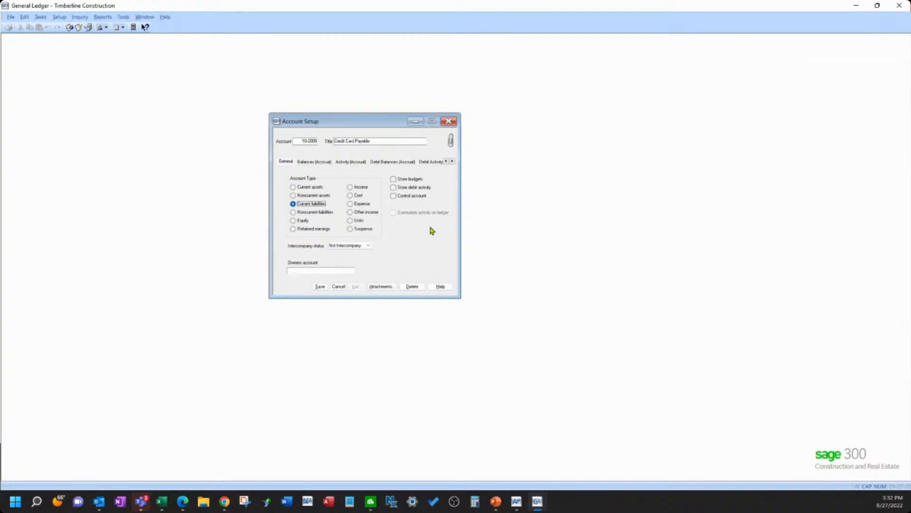
pyautogui.click(321, 287)
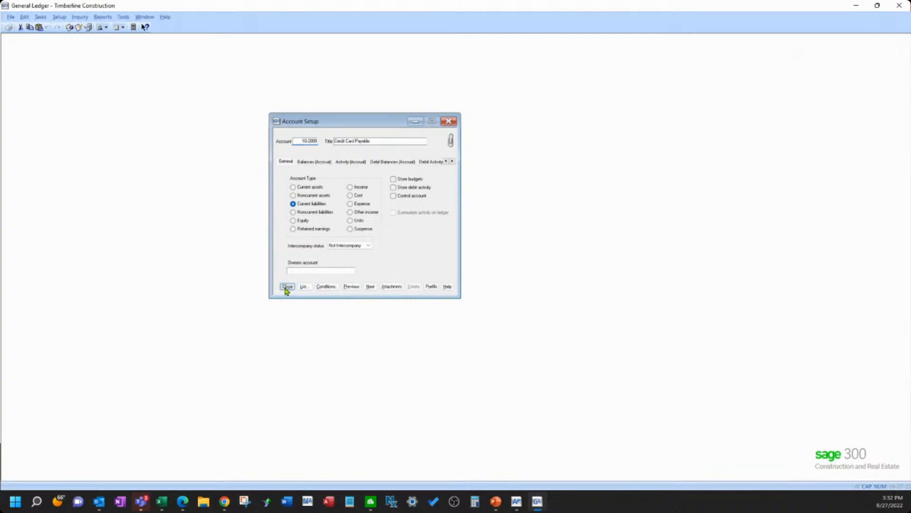
pyautogui.click(286, 287)
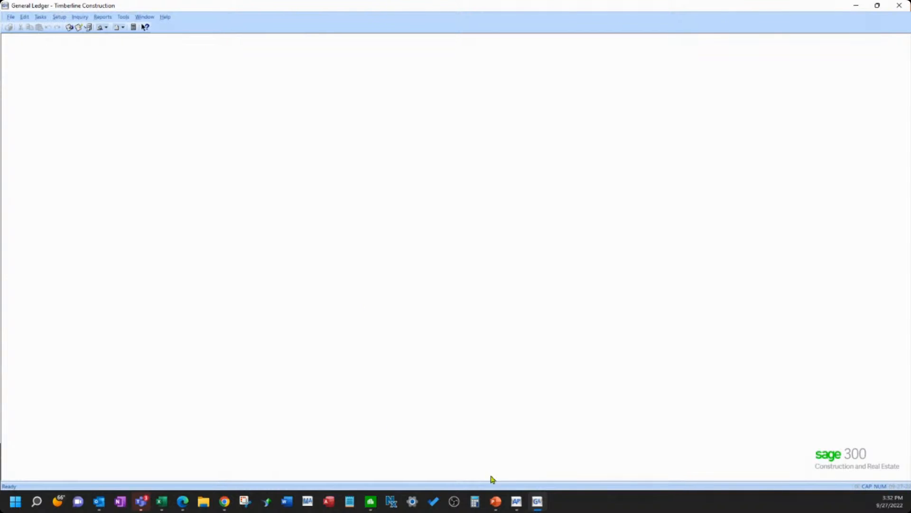
# - Switch to the Accounts Payable window with the open Vendor Setup and maximize it
pyautogui.click(517, 502)
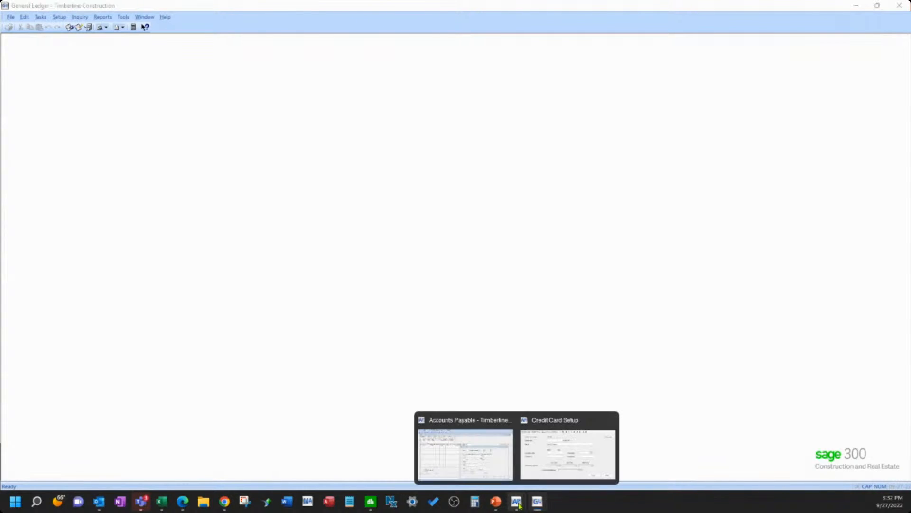
pyautogui.click(534, 450)
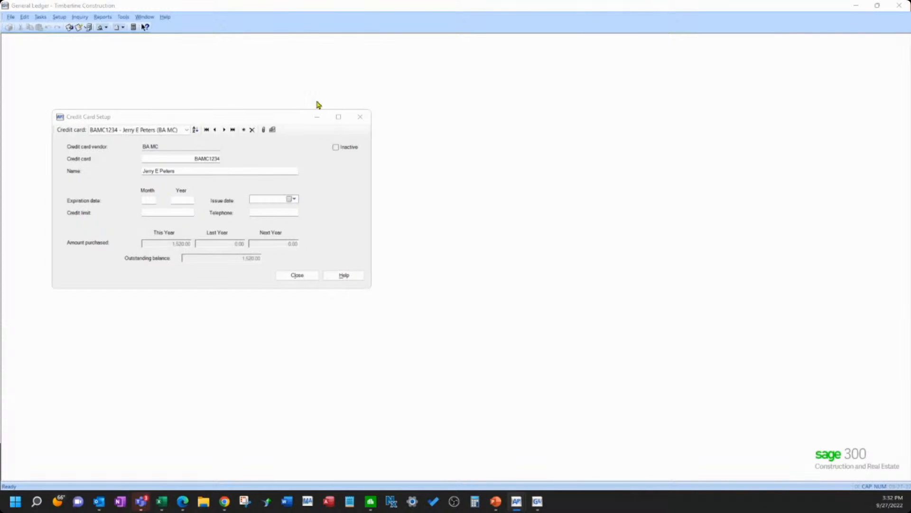
pyautogui.click(229, 121)
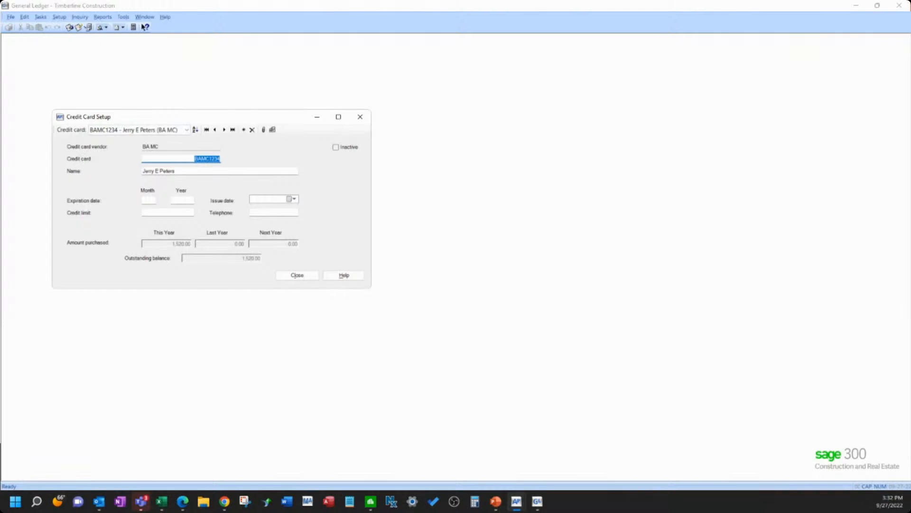
pyautogui.moveTo(0, 164); pyautogui.dragTo(373, 120)
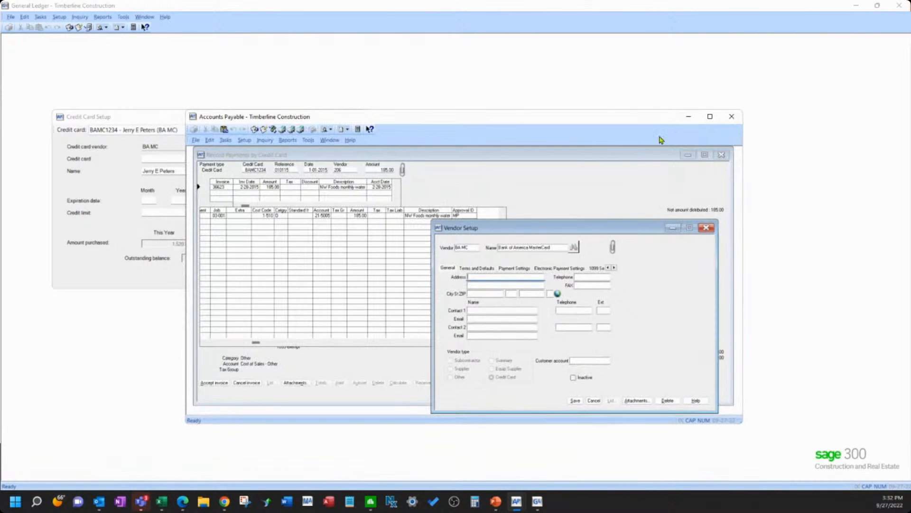
pyautogui.click(711, 119)
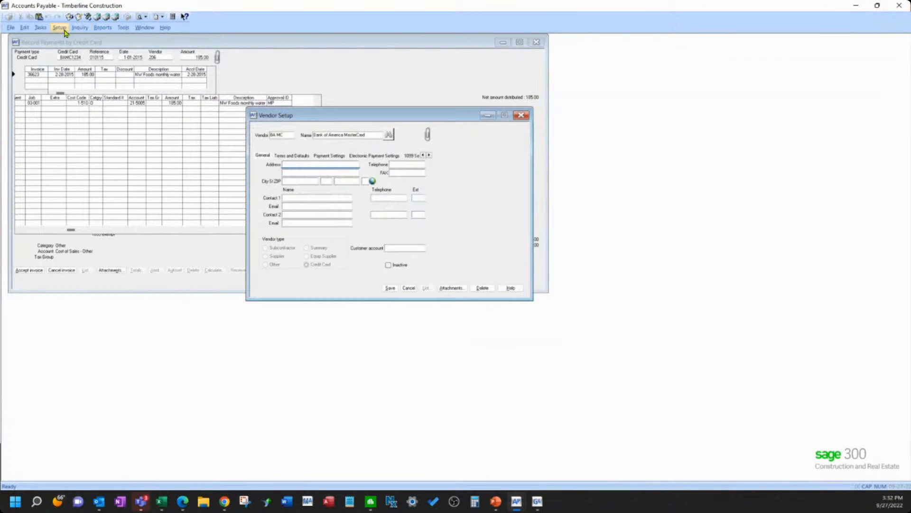
# - Bring the Credit Card Setup window to the front and place it beside the Vendor Setup window
pyautogui.click(60, 28)
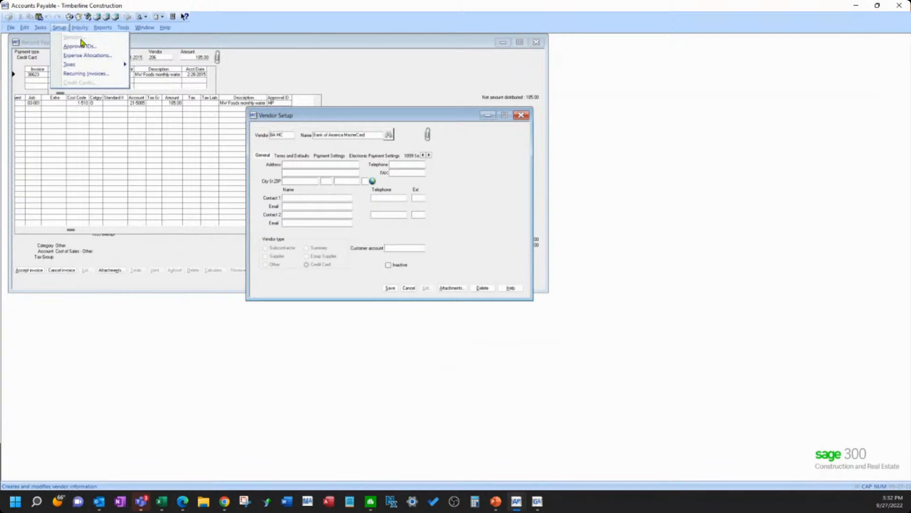
pyautogui.click(94, 87)
pyautogui.click(144, 28)
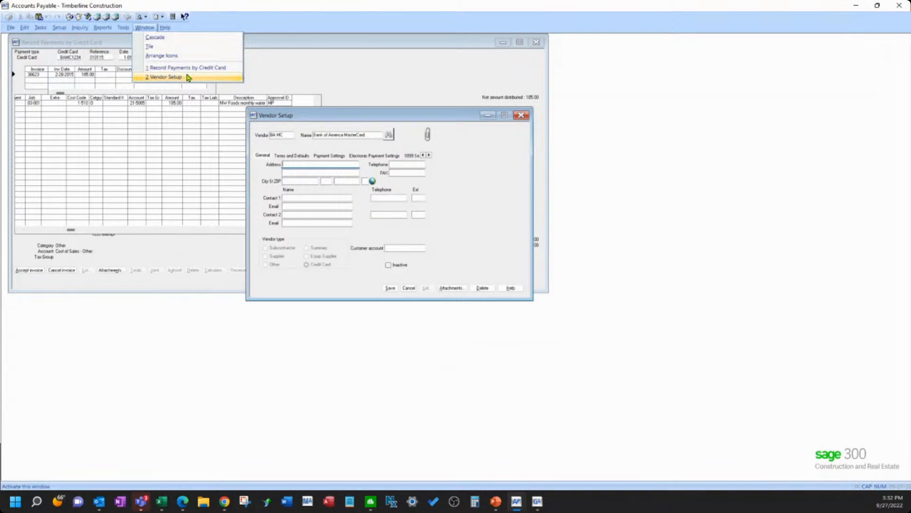
pyautogui.moveTo(517, 508)
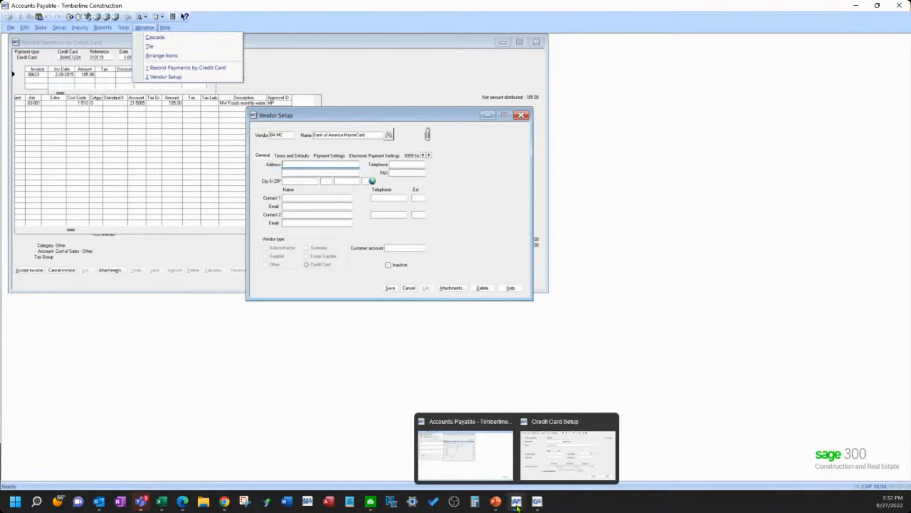
pyautogui.click(544, 460)
pyautogui.click(317, 143)
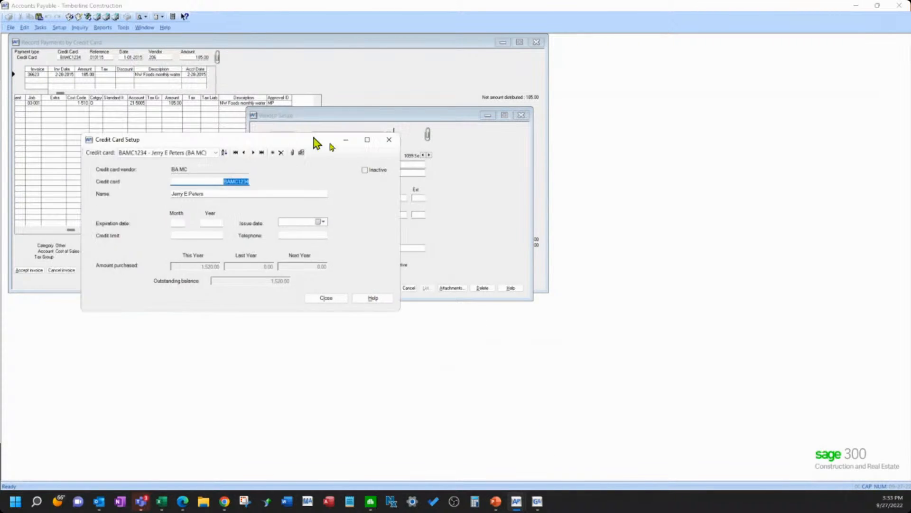
pyautogui.moveTo(317, 142); pyautogui.dragTo(781, 101)
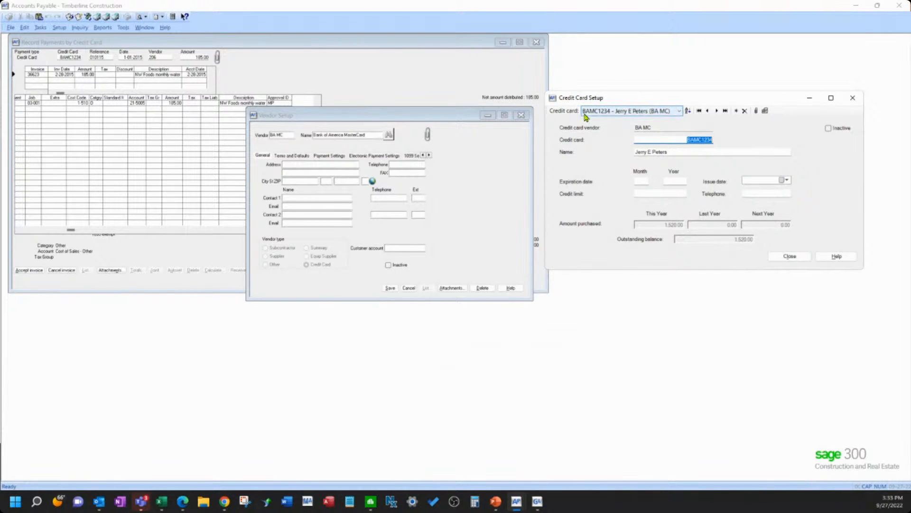
# - Examine the credit card, name and credit card vendor fields in Credit Card Setup
pyautogui.click(647, 140)
pyautogui.click(682, 154)
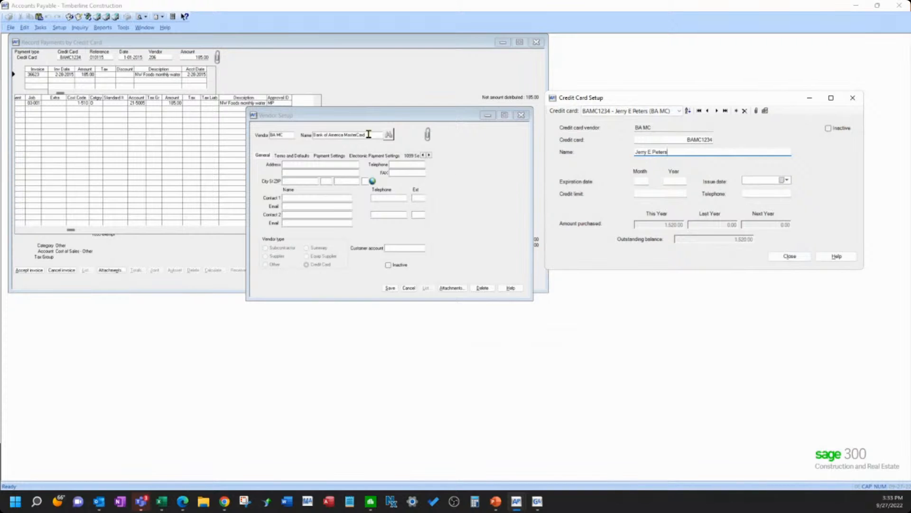
pyautogui.click(658, 127)
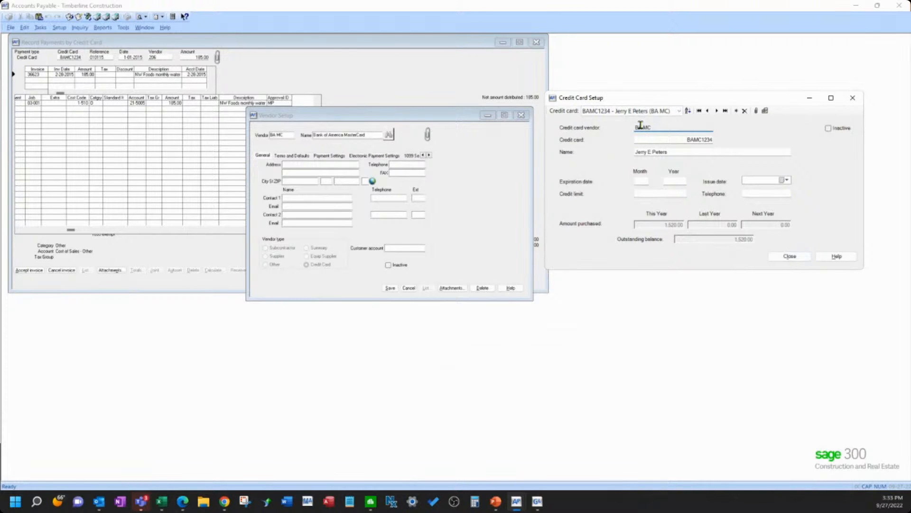
# - Return to Vendor Setup and save the Bank of America MasterCard vendor record
pyautogui.click(363, 117)
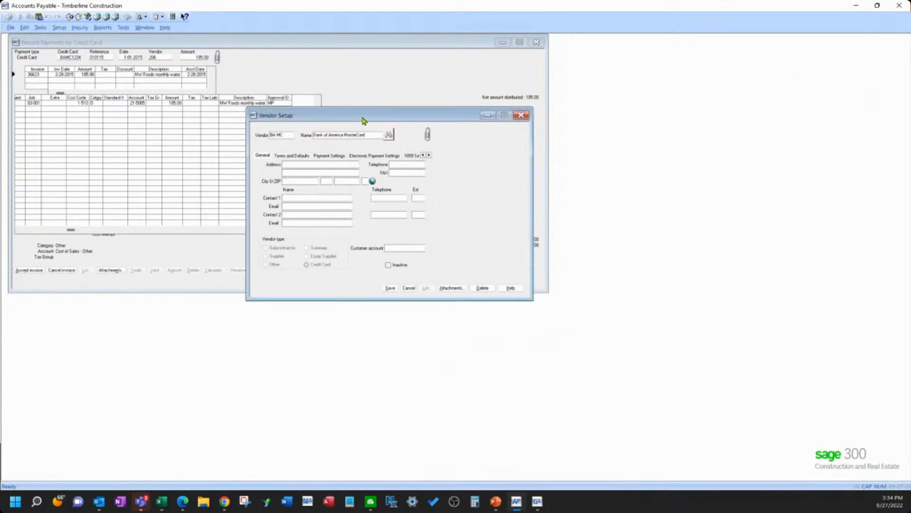
pyautogui.click(59, 28)
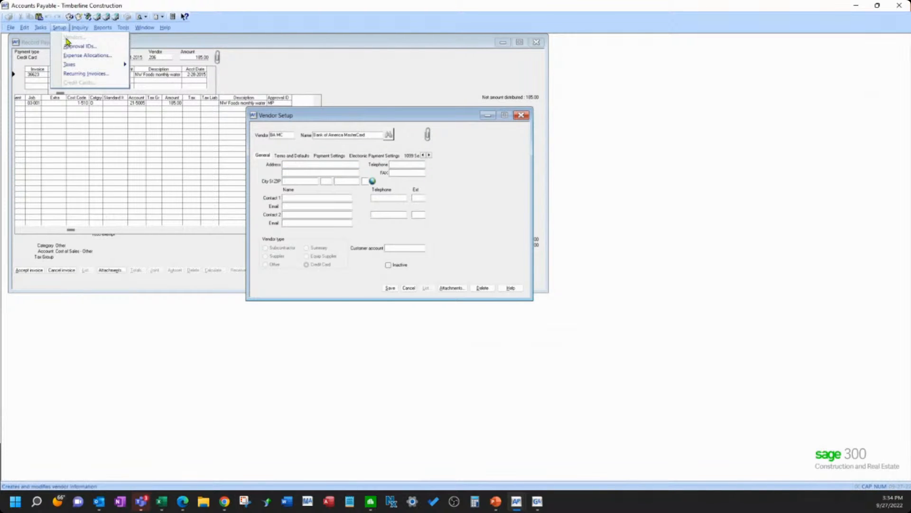
pyautogui.click(354, 122)
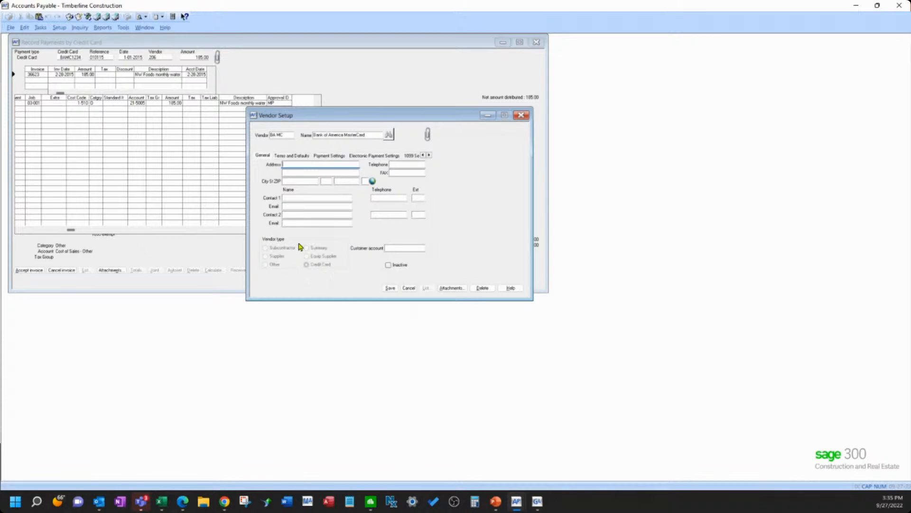
pyautogui.click(390, 288)
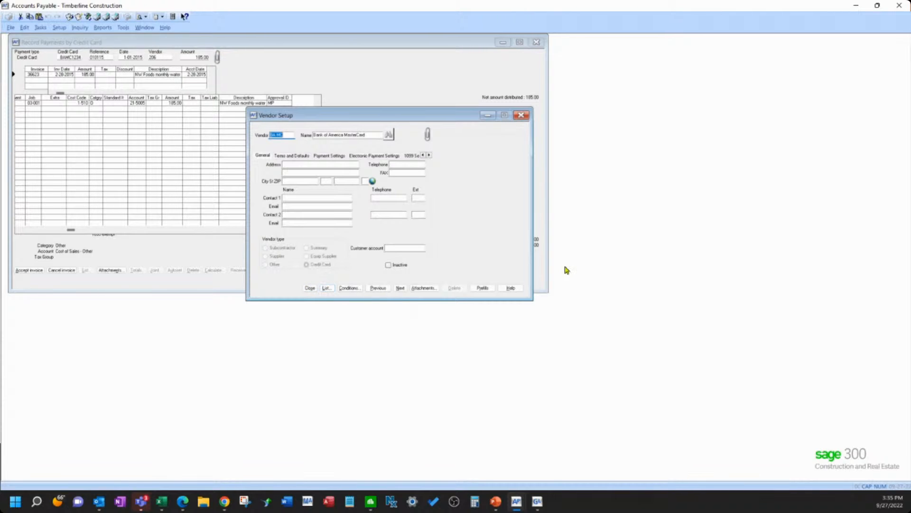
pyautogui.click(60, 28)
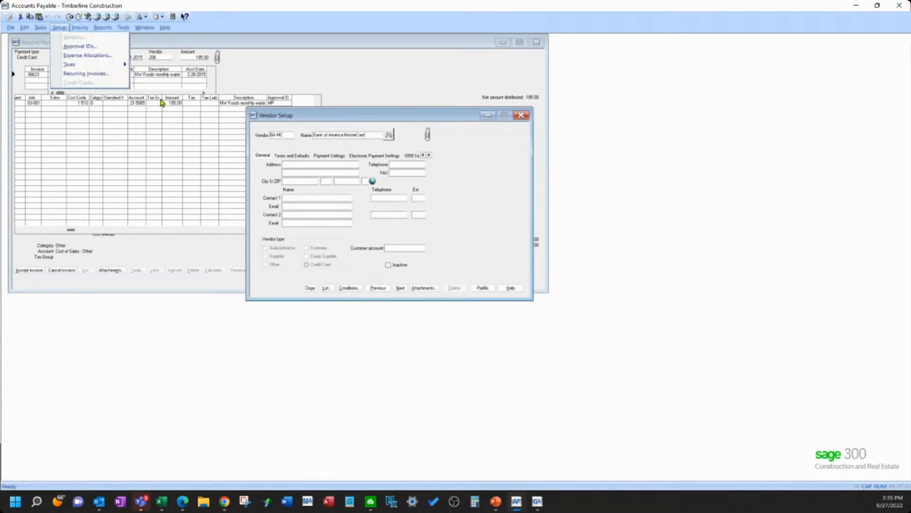
pyautogui.click(355, 118)
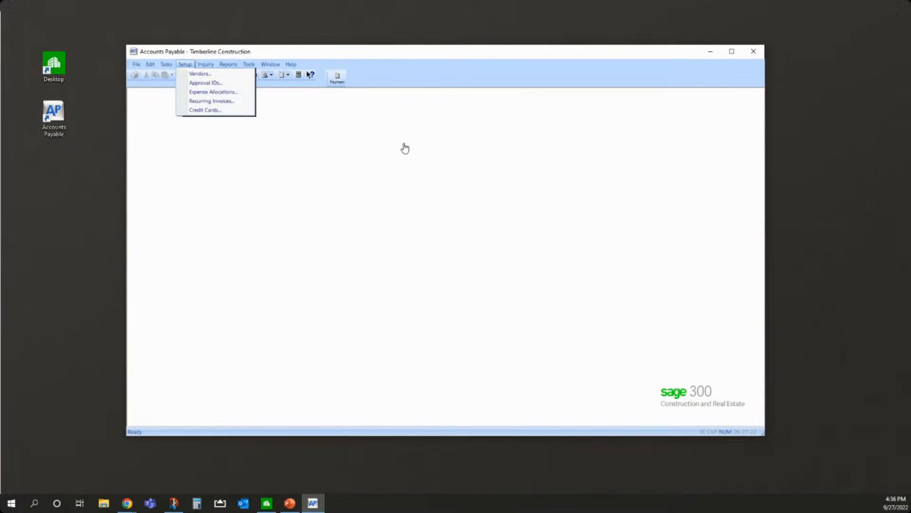
pyautogui.click(376, 131)
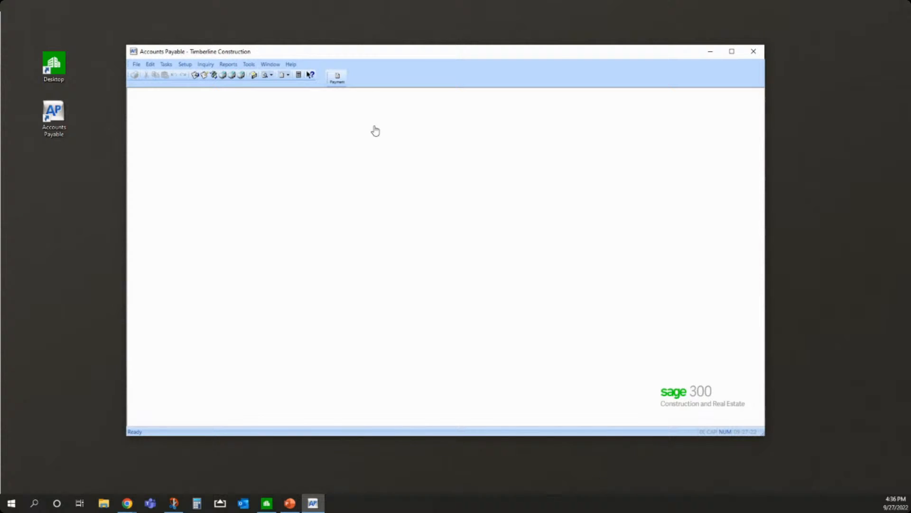
# - Open Vendor Setup, move its window slightly higher and load the vendor MISC
pyautogui.click(185, 64)
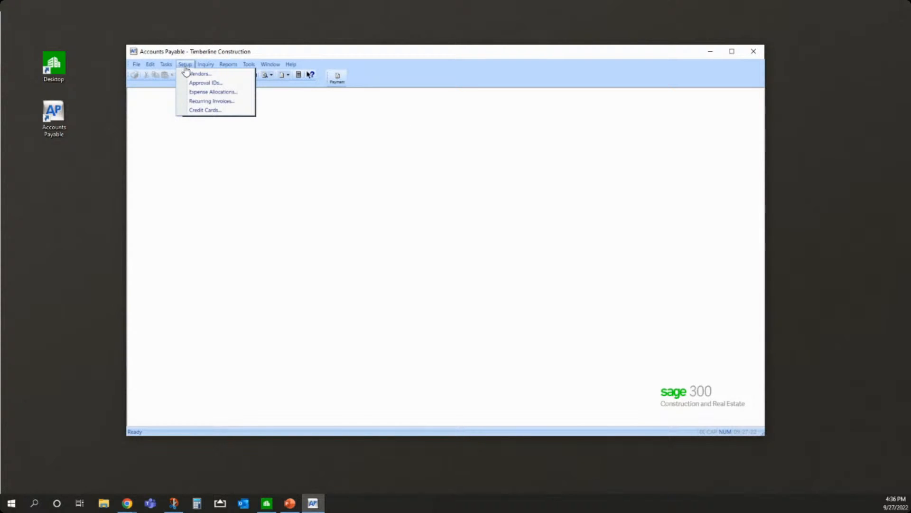
pyautogui.moveTo(167, 68)
pyautogui.click(214, 75)
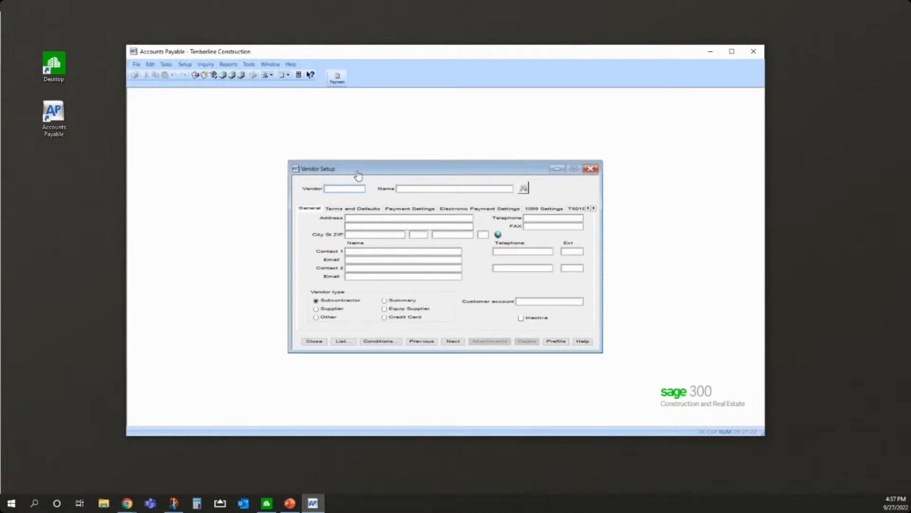
pyautogui.moveTo(357, 172); pyautogui.dragTo(345, 152)
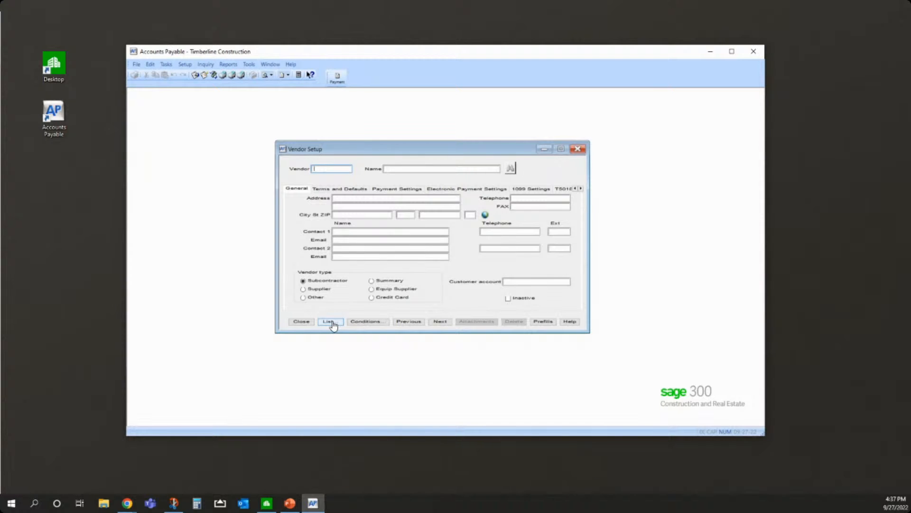
pyautogui.write('misc')
pyautogui.press('Tab')
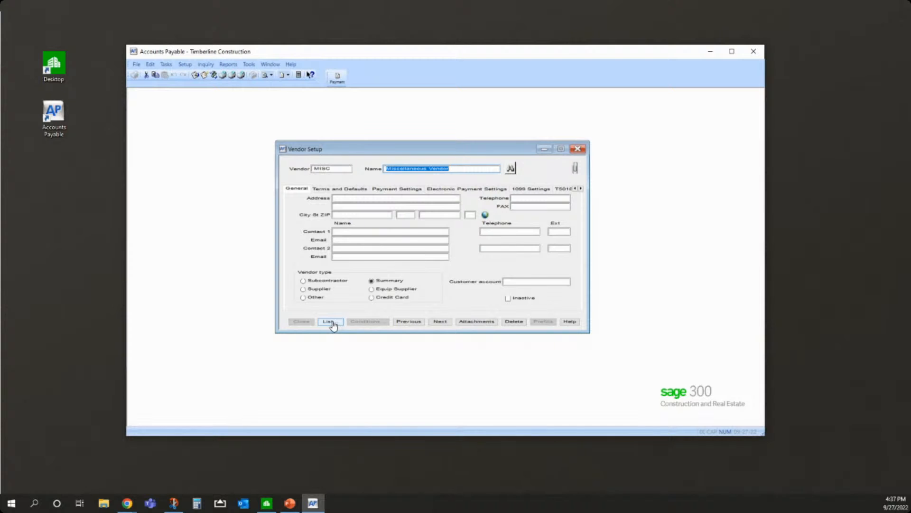
pyautogui.click(346, 169)
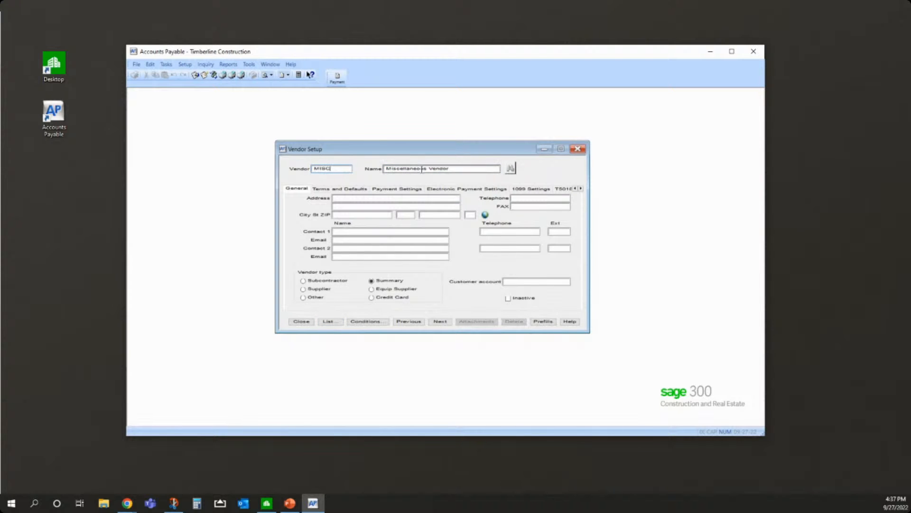
# - Save the MISC vendor record with the Summary vendor type and close Vendor Setup
pyautogui.click(462, 168)
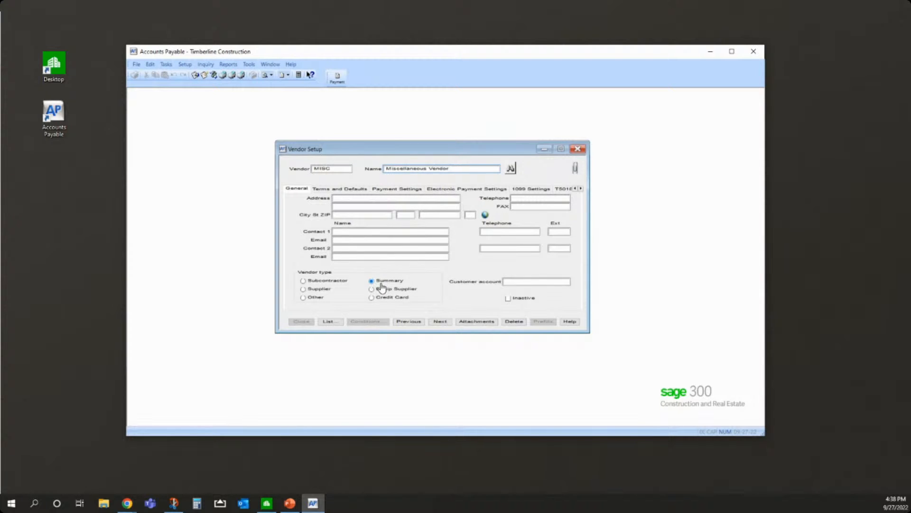
pyautogui.click(368, 198)
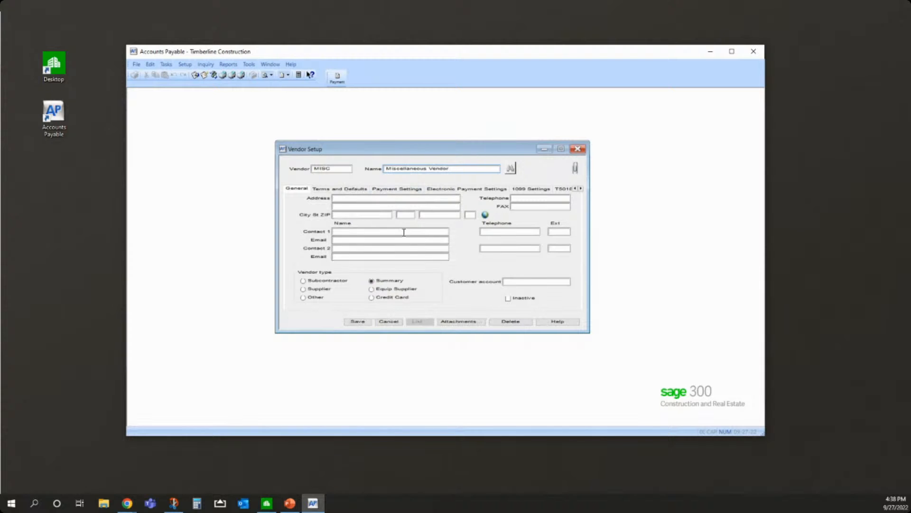
pyautogui.click(362, 321)
pyautogui.click(301, 321)
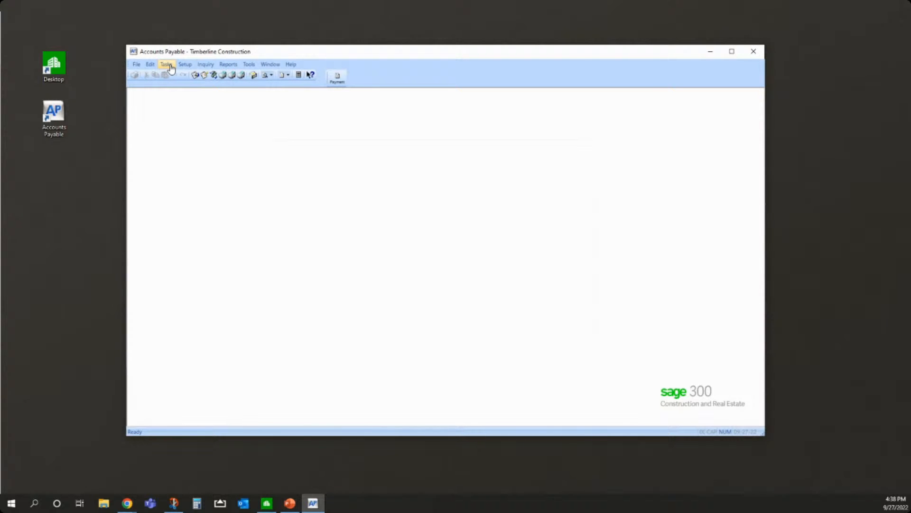
# - Open Record Payments by Credit Card and choose the first Bank of America MasterCard in the credit card list
pyautogui.click(171, 68)
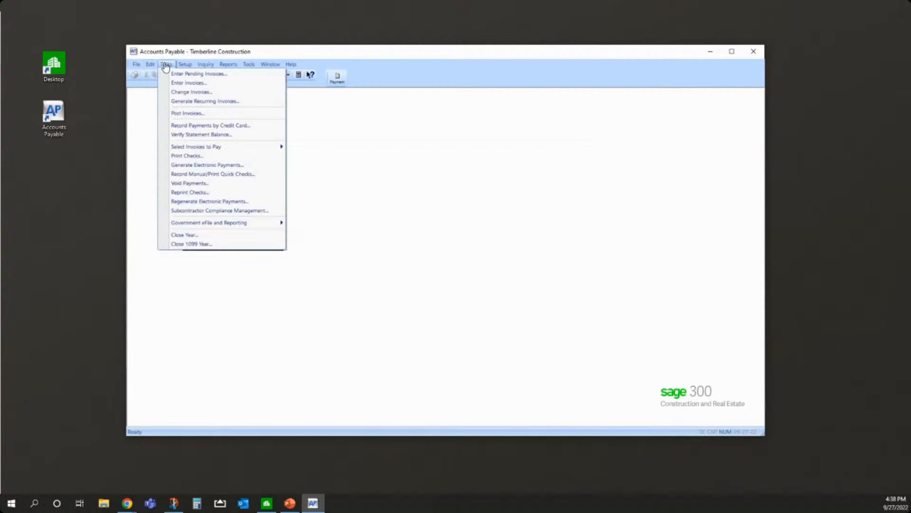
pyautogui.click(232, 128)
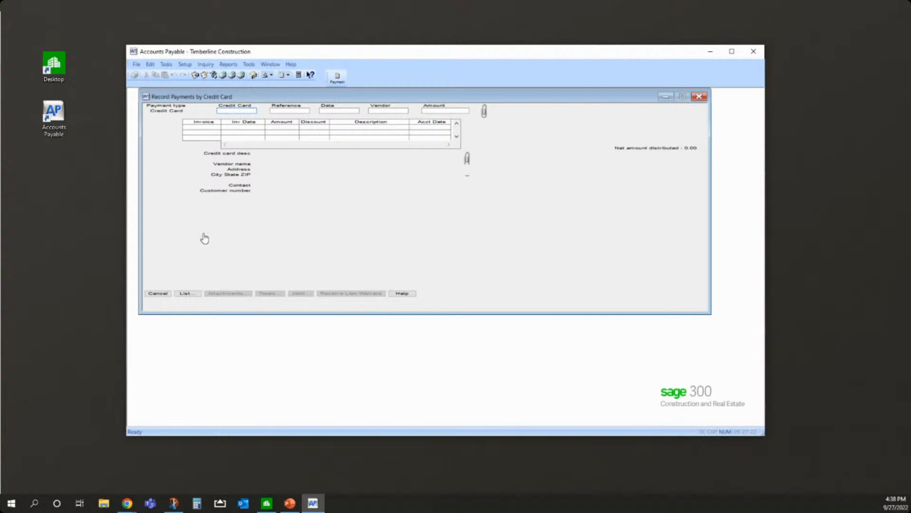
pyautogui.click(185, 296)
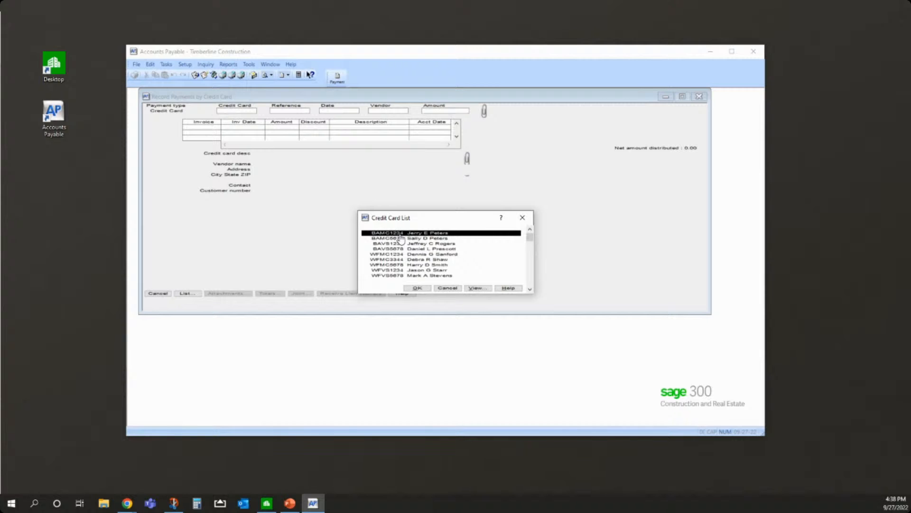
pyautogui.moveTo(412, 217); pyautogui.dragTo(407, 193)
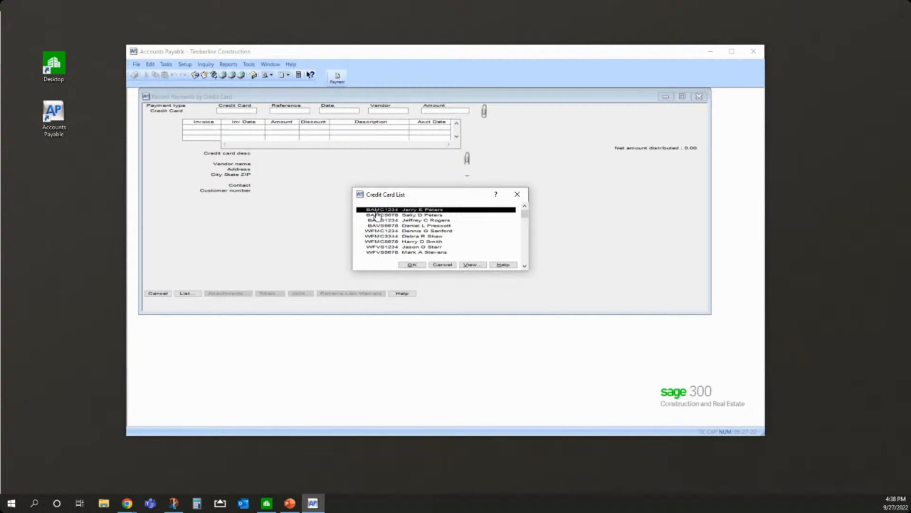
pyautogui.click(384, 216)
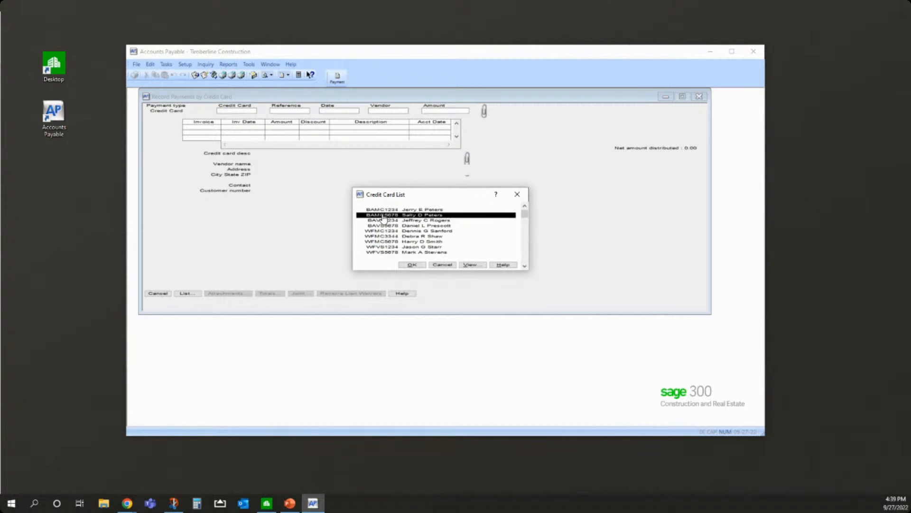
pyautogui.click(384, 211)
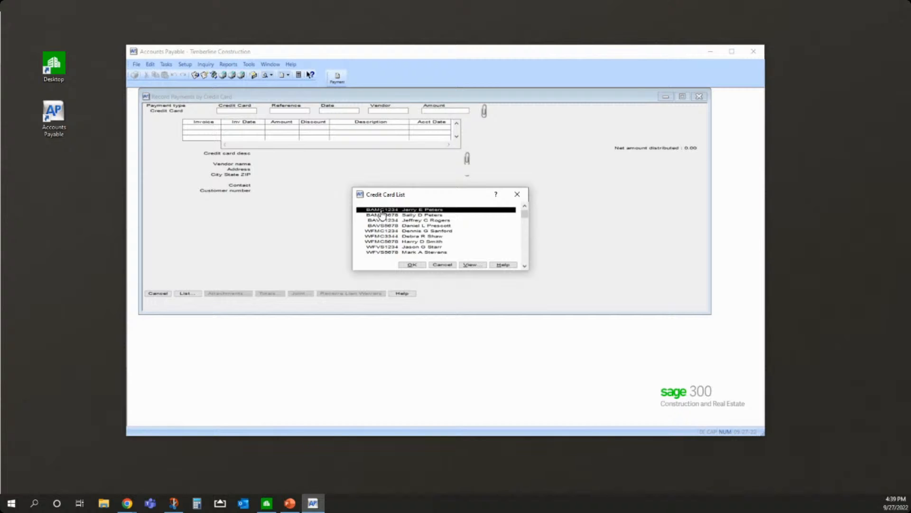
pyautogui.click(411, 264)
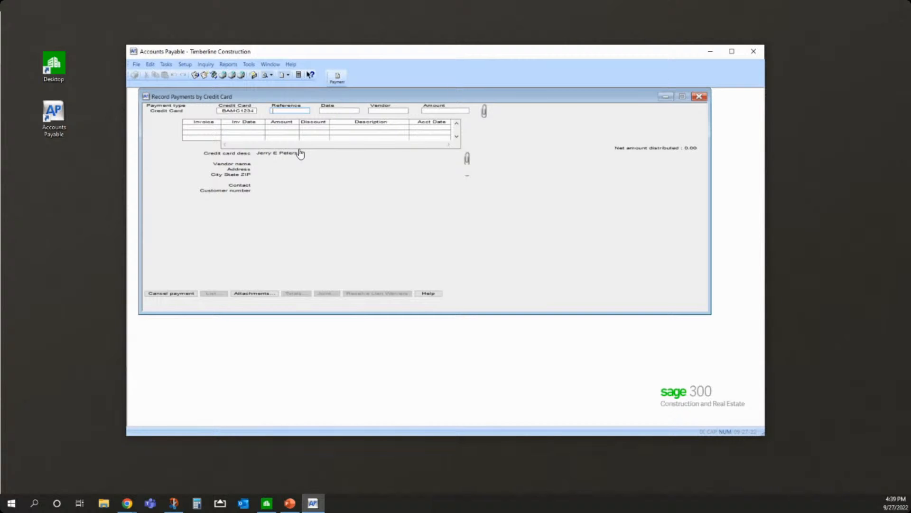
# - Set the payment's reference to 001 and its date to 6-15-2015
pyautogui.write('001')
pyautogui.press('Tab')
pyautogui.write('06')
pyautogui.write('152015')
pyautogui.press('Tab')
# - Choose Power Equipment Rental from the vendor list for the payment and ignore the compliance warning
pyautogui.click(213, 294)
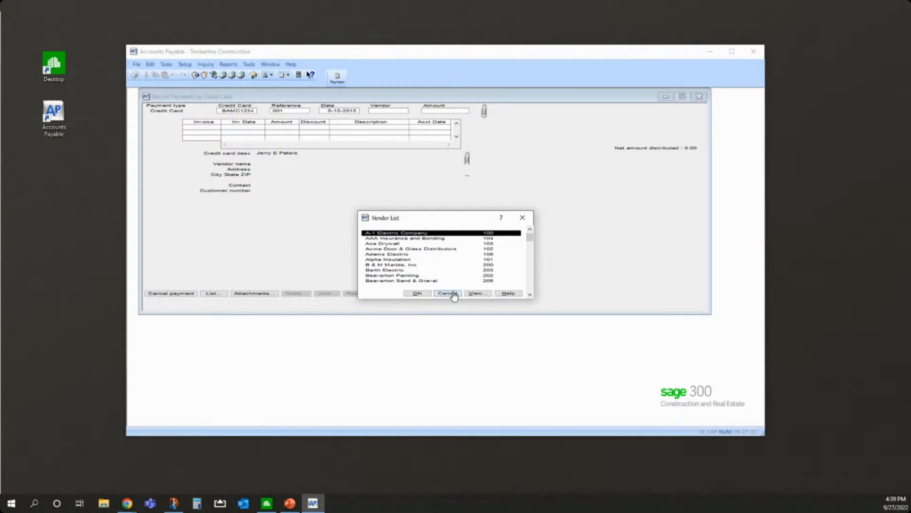
pyautogui.click(397, 255)
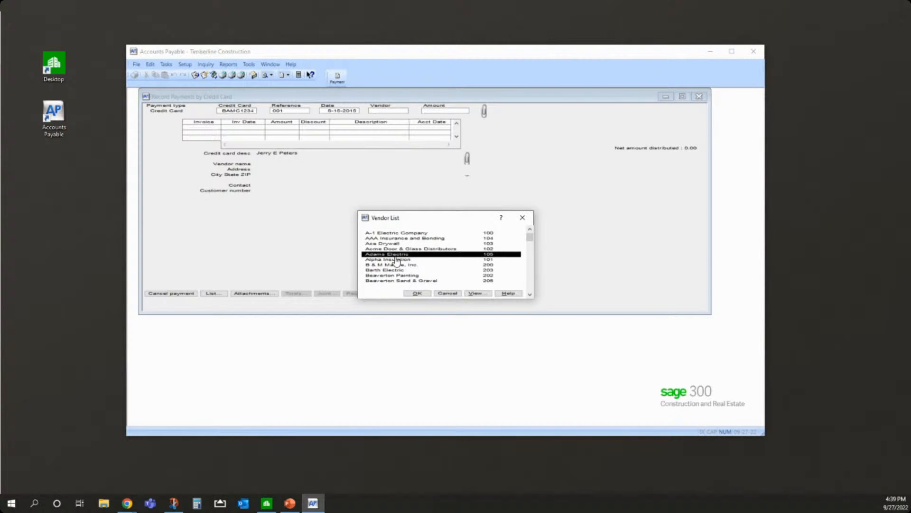
pyautogui.press('p')
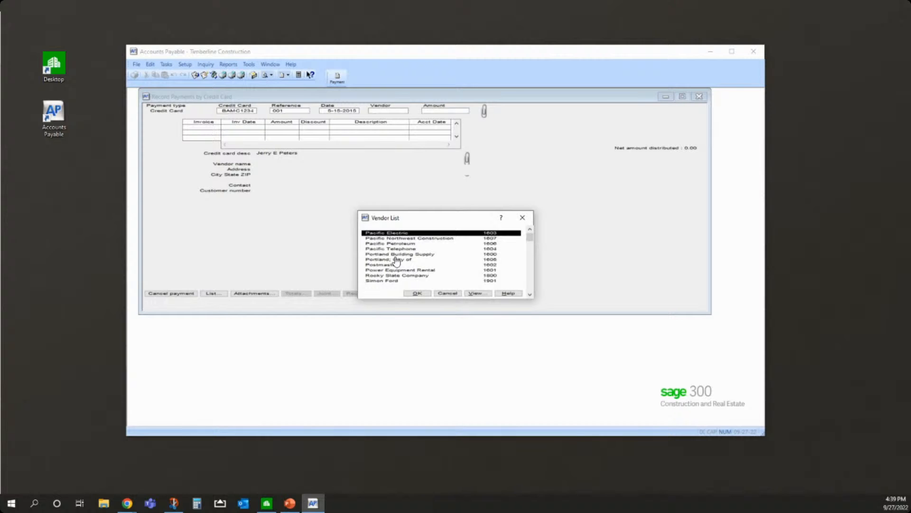
pyautogui.press('o')
pyautogui.press('w')
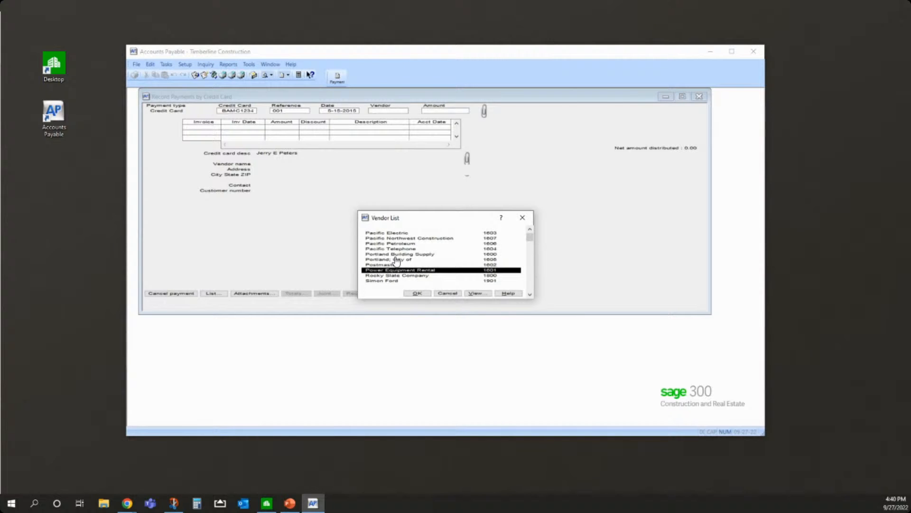
pyautogui.click(418, 294)
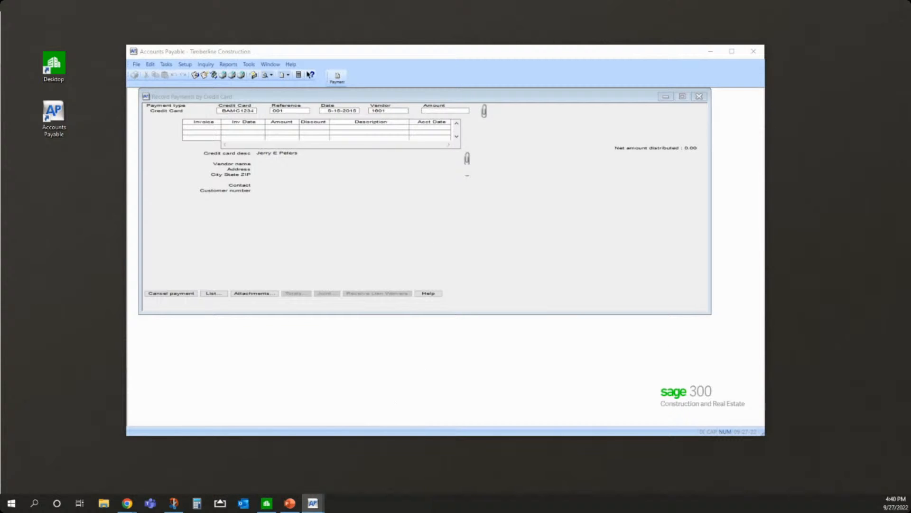
pyautogui.moveTo(910, 200); pyautogui.dragTo(500, 201)
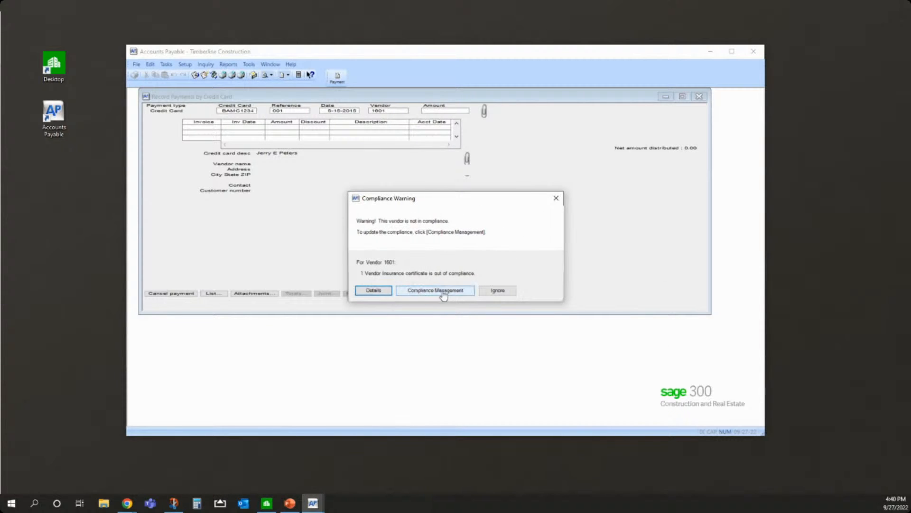
pyautogui.click(493, 296)
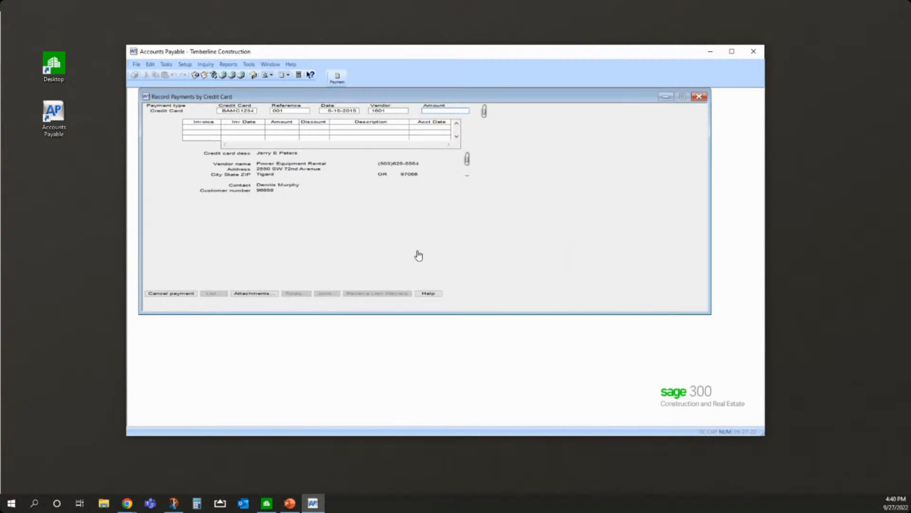
# - Set the payment amount to 3750 and pick invoice 4701 from the invoice list
pyautogui.write('375')
pyautogui.write('0')
pyautogui.press('Tab')
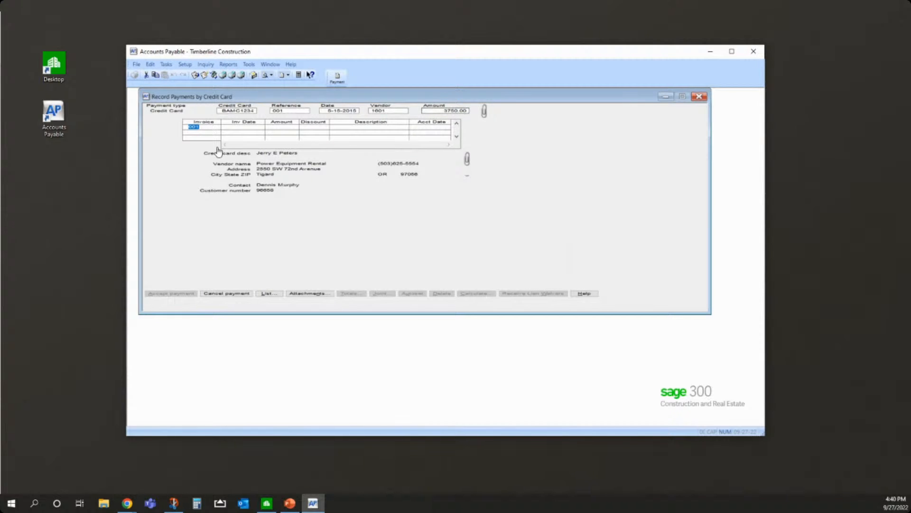
pyautogui.click(269, 294)
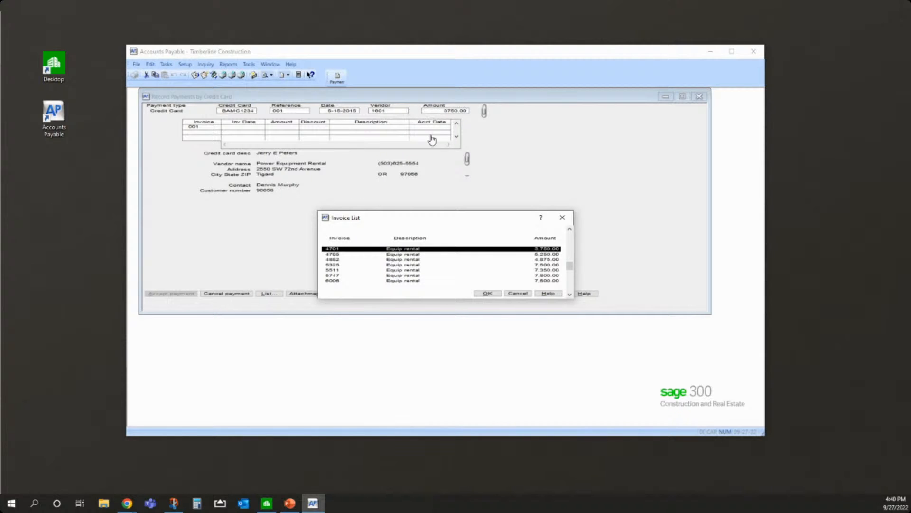
pyautogui.click(345, 255)
pyautogui.click(342, 249)
pyautogui.doubleClick(360, 249)
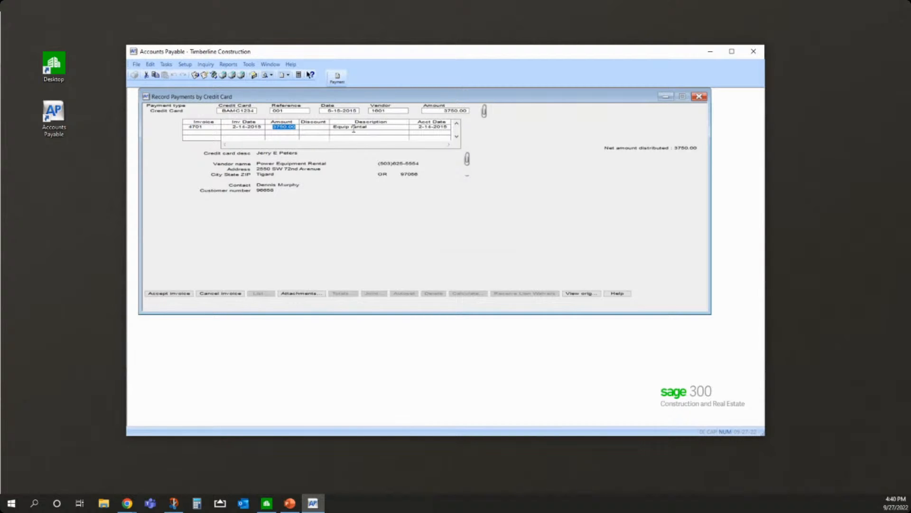
# - Try to advance through the amount and description of invoice 4701 to its distribution lines, dismissing the program error
pyautogui.click(379, 127)
pyautogui.click(292, 127)
pyautogui.press('Tab')
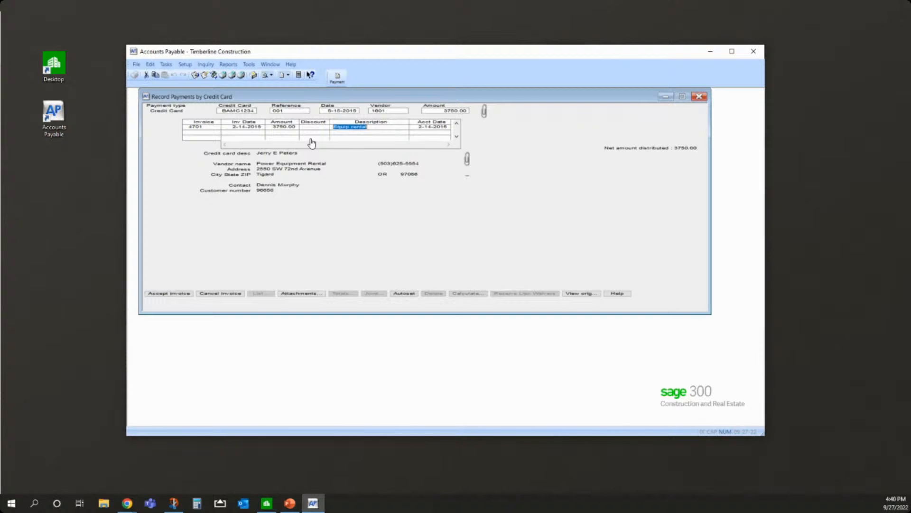
pyautogui.press('Tab')
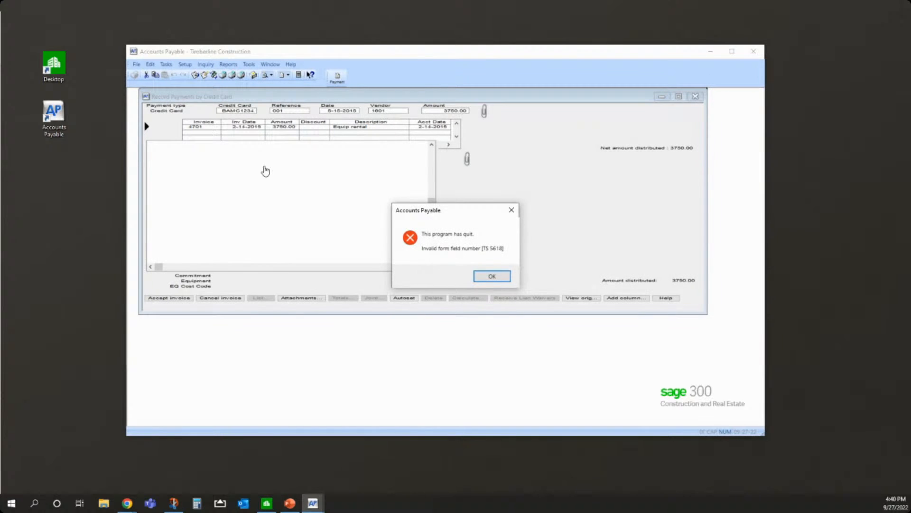
pyautogui.click(493, 275)
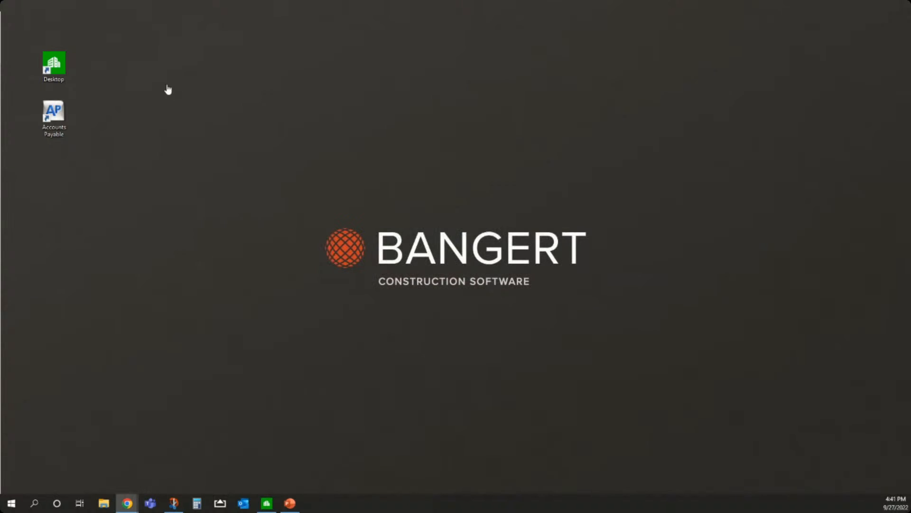
# - Relaunch Accounts Payable in a wider window and open Record Payments by Credit Card, acknowledging the relationship inconsistencies warning
pyautogui.click(51, 123)
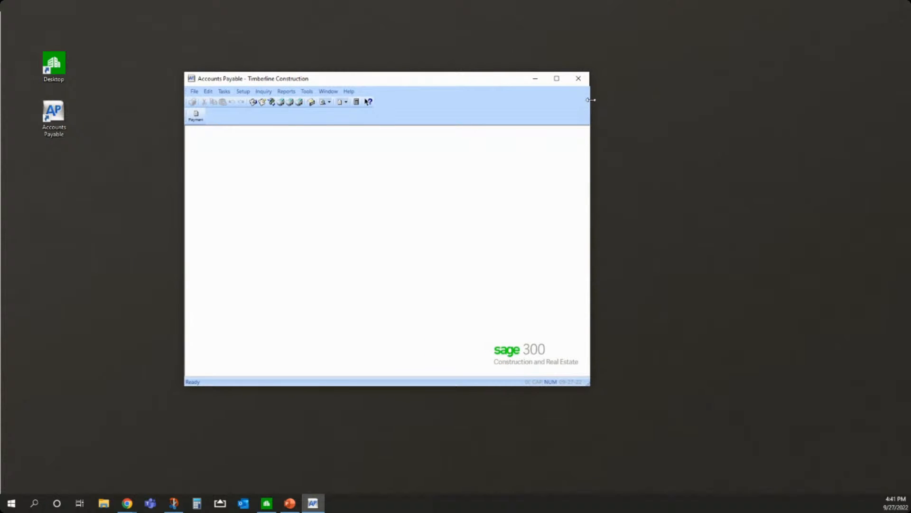
pyautogui.moveTo(591, 99); pyautogui.dragTo(838, 90)
pyautogui.click(224, 91)
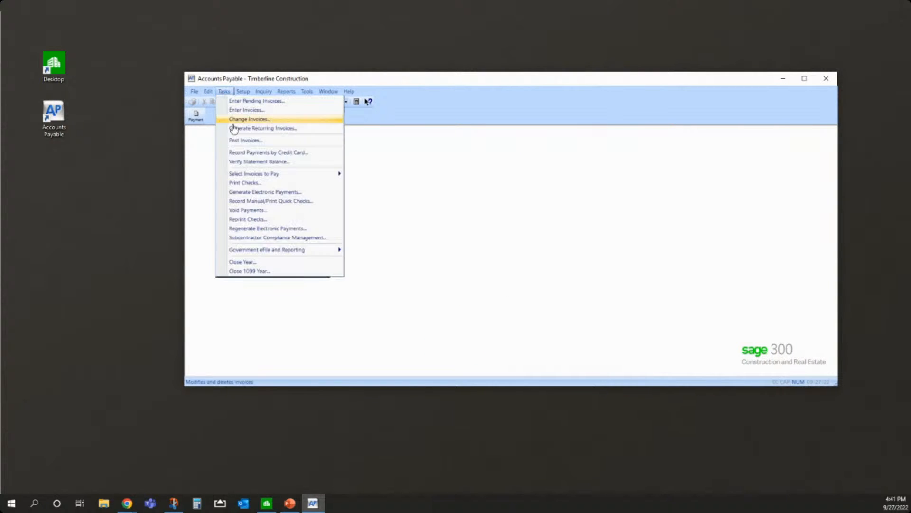
pyautogui.click(251, 156)
pyautogui.click(238, 216)
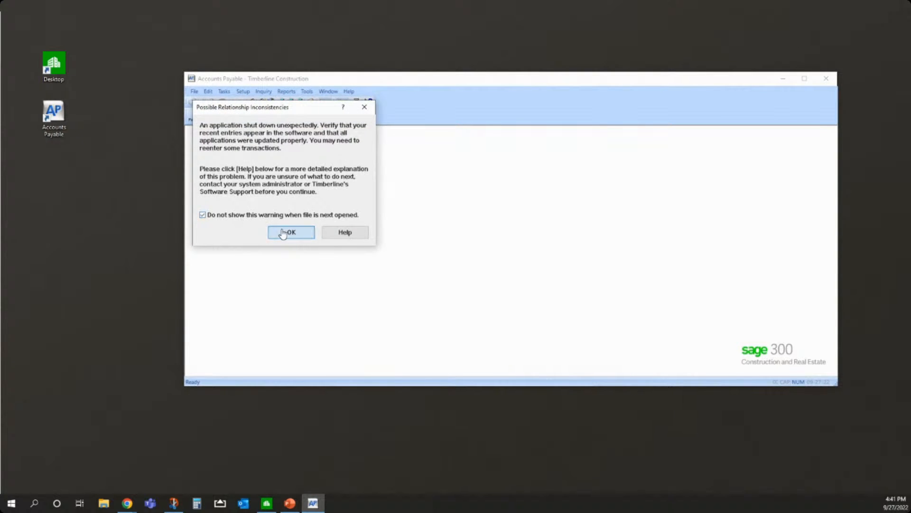
pyautogui.click(273, 217)
pyautogui.click(290, 232)
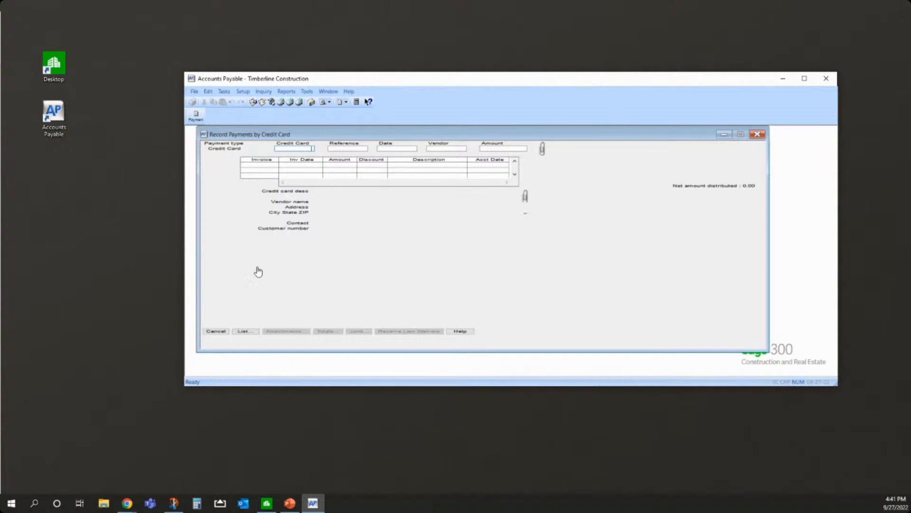
# - Choose the first card in the credit card list and enter reference 001 and date 6-15-2015
pyautogui.click(245, 331)
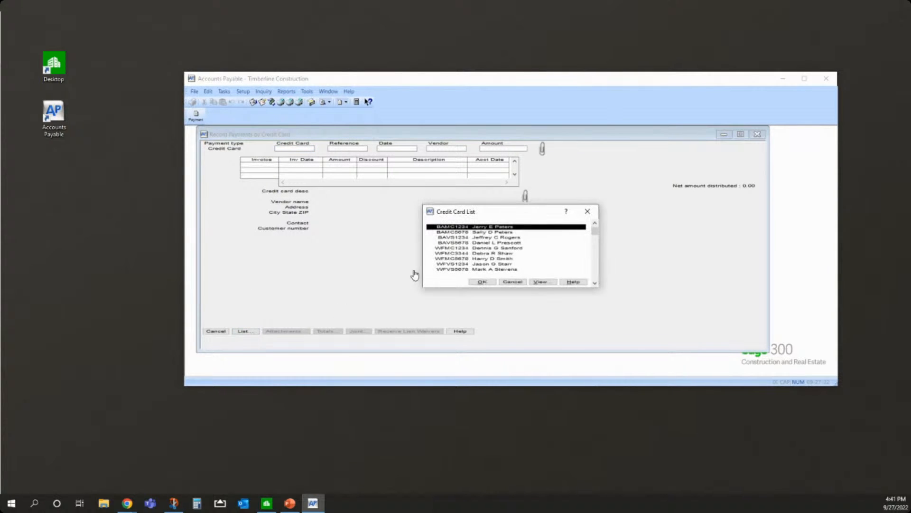
pyautogui.doubleClick(458, 227)
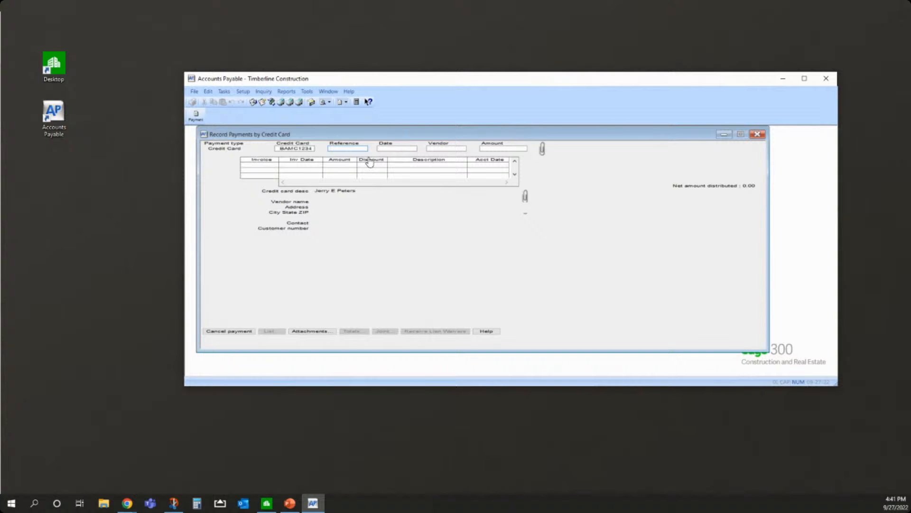
pyautogui.write('001')
pyautogui.press('Tab')
pyautogui.write('6-15-2016')
pyautogui.press('Tab')
# - Enter vendor 1601 for Power Equipment Rental, ignore any compliance warning and set the payment amount to 3750
pyautogui.write('1601')
pyautogui.press('Tab')
pyautogui.click(234, 171)
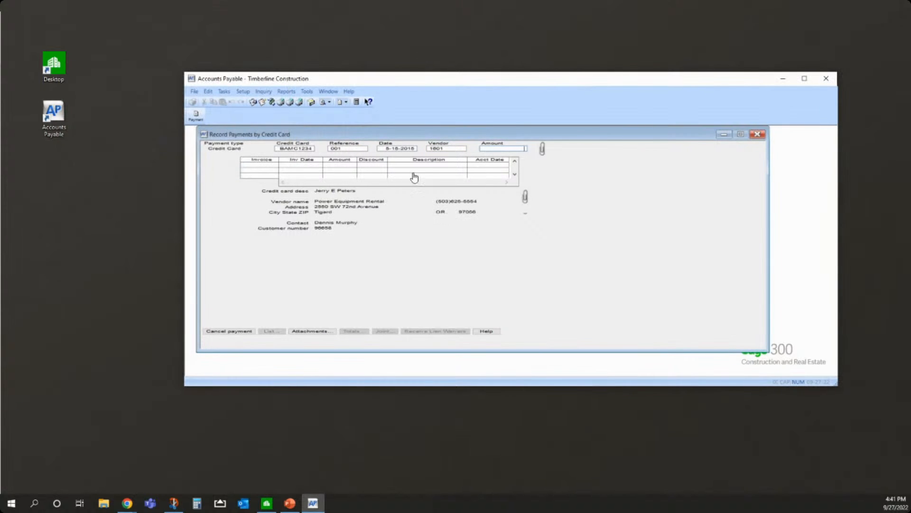
pyautogui.write('3760')
pyautogui.press('Tab')
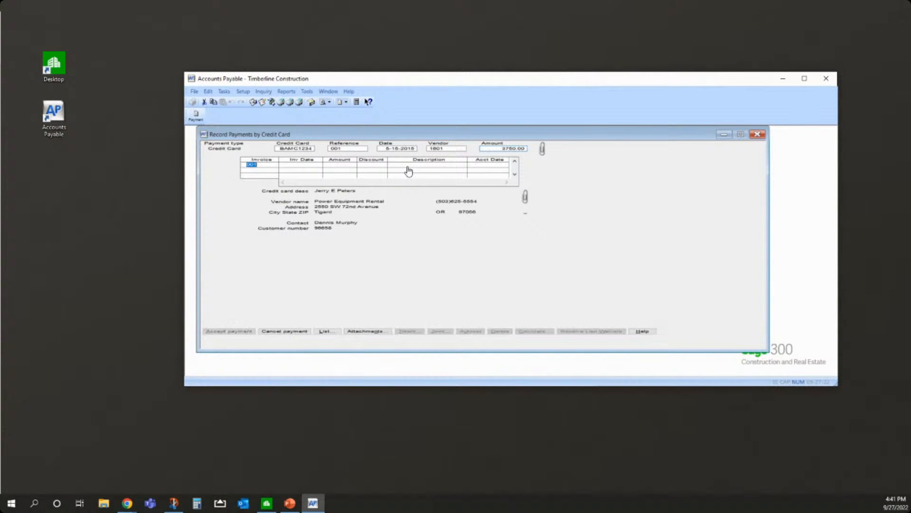
# - Maximize Accounts Payable and widen the Record Payments by Credit Card window
pyautogui.click(805, 80)
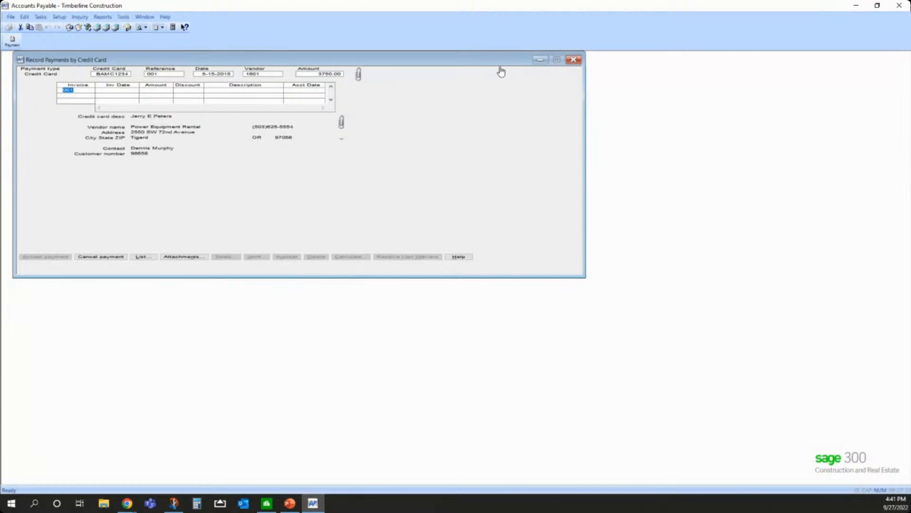
pyautogui.moveTo(498, 65); pyautogui.dragTo(521, 72)
pyautogui.moveTo(608, 107); pyautogui.dragTo(755, 106)
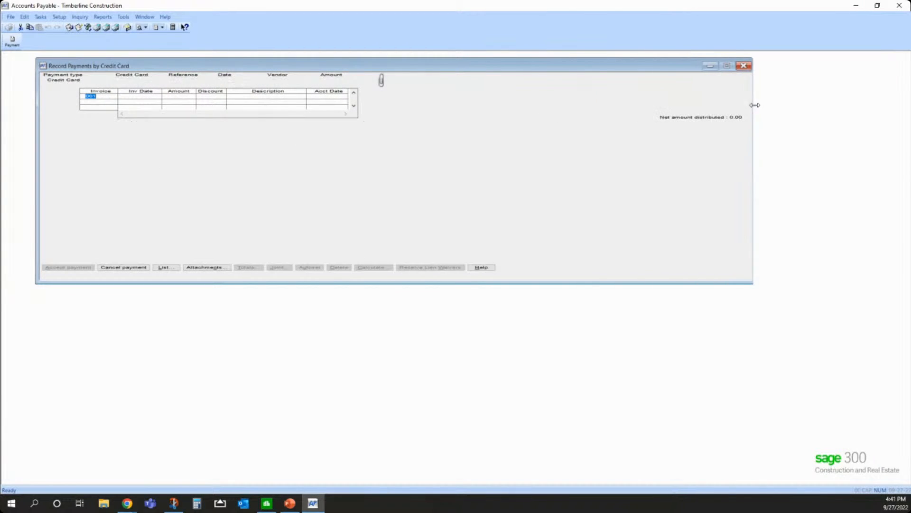
# - Pick equipment rental invoice 4701 from the invoice list for the credit card payment
pyautogui.click(163, 267)
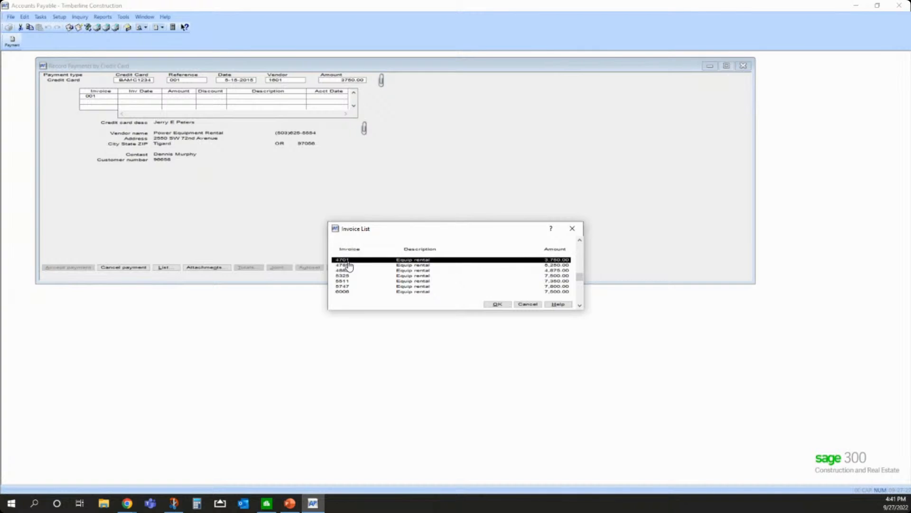
pyautogui.doubleClick(342, 259)
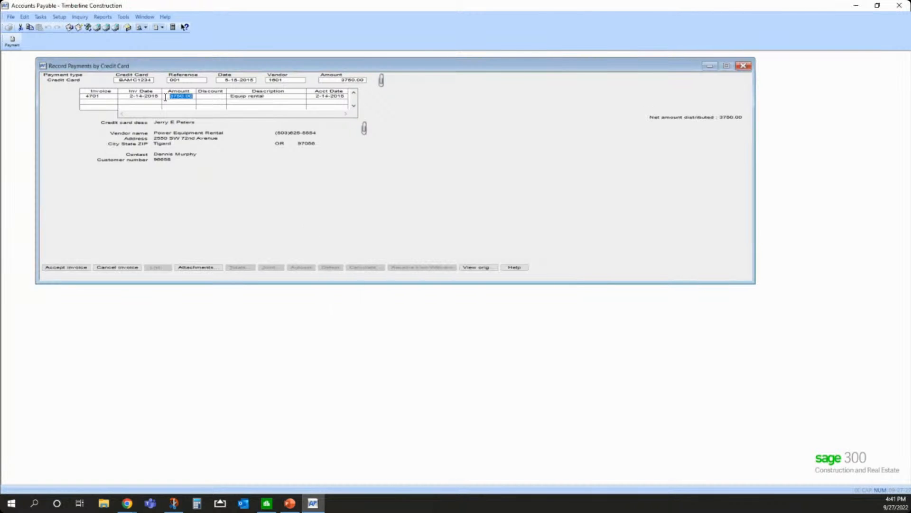
# - Accept the Power Equipment Rental invoice and its 3750.00 payment, ignoring the vendor compliance warning
pyautogui.click(67, 267)
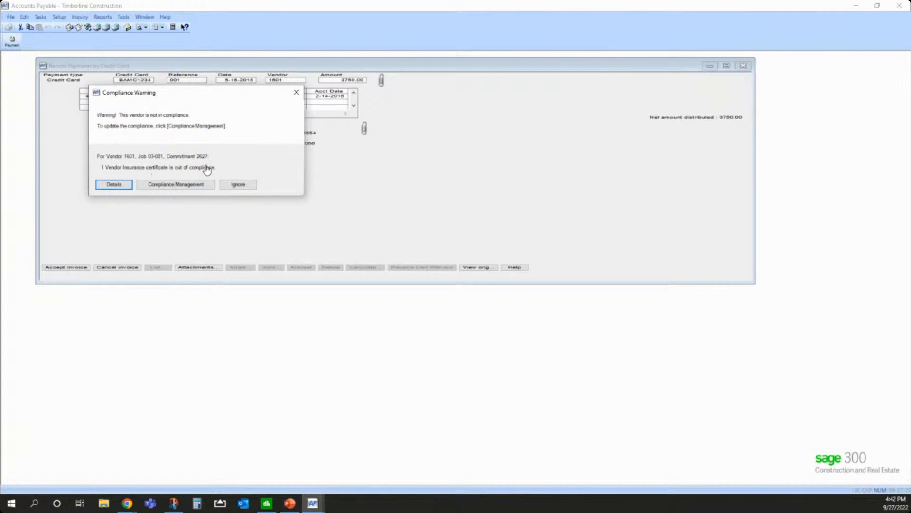
pyautogui.click(238, 185)
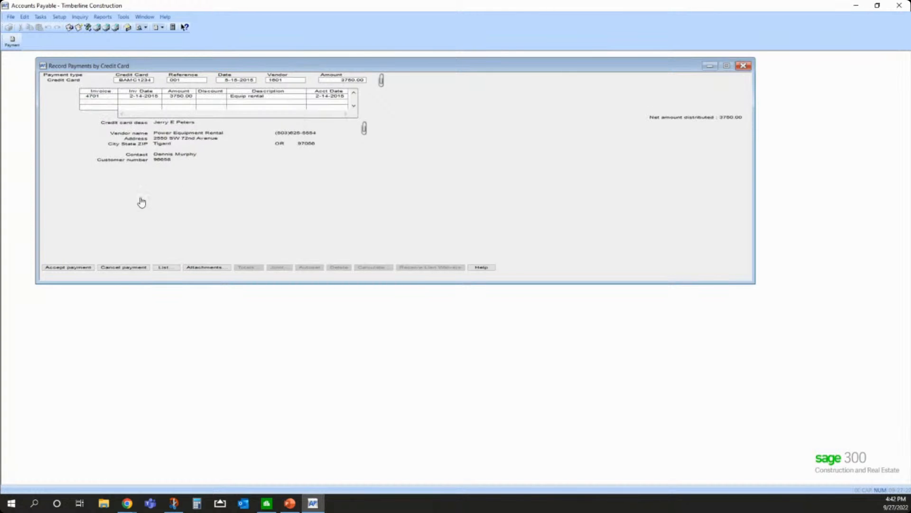
pyautogui.click(72, 269)
pyautogui.click(242, 197)
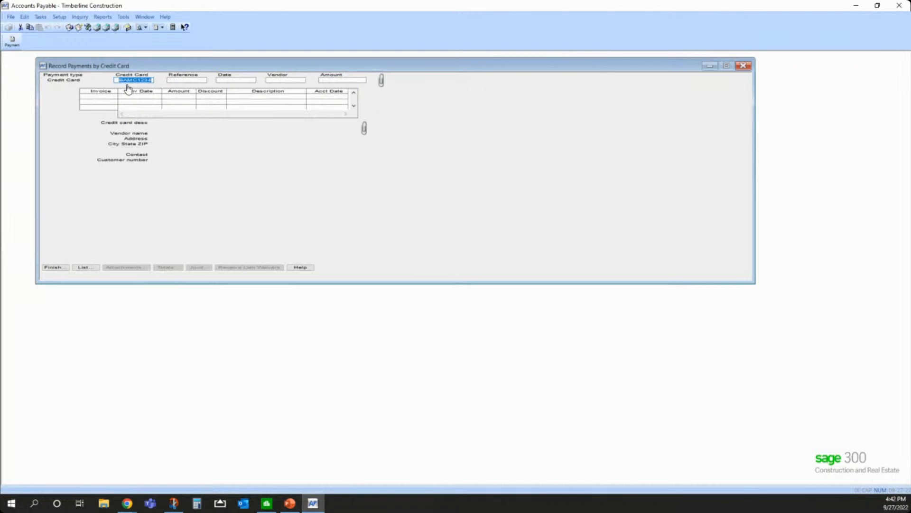
# - Begin another payment on the same credit card with reference 002, date 5-20-2015 and vendor misc
pyautogui.press('Tab')
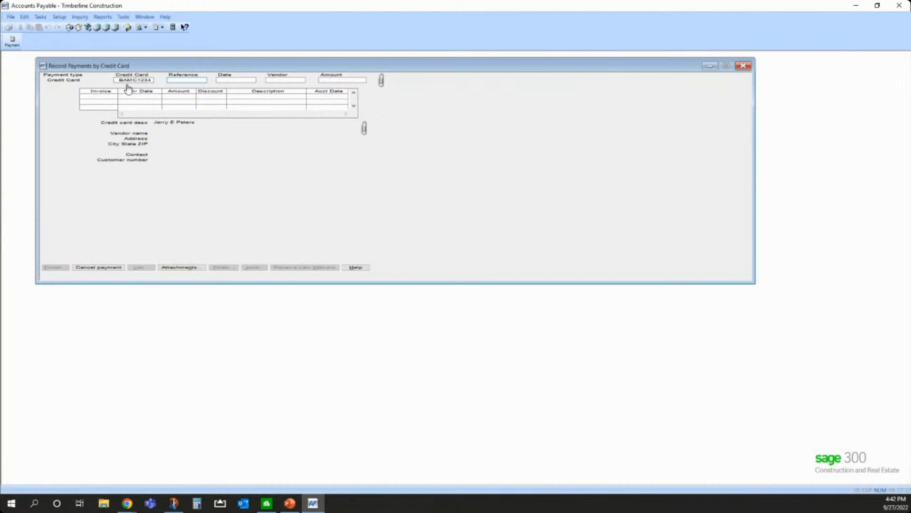
pyautogui.write('002')
pyautogui.press('Tab')
pyautogui.write('0620')
pyautogui.write('15')
pyautogui.press('Tab')
pyautogui.write('misc')
pyautogui.press('Tab')
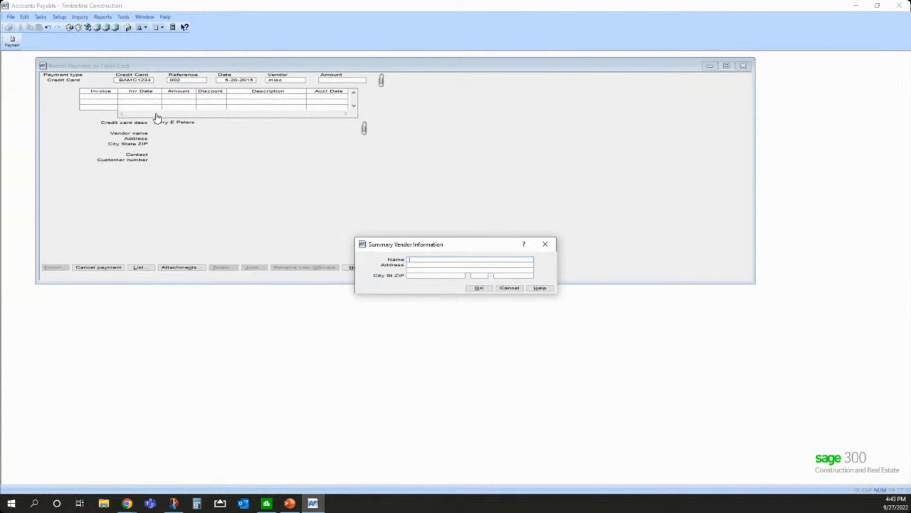
# - Name the miscellaneous vendor Home Depot and set the payment amount to 55.00
pyautogui.moveTo(455, 246); pyautogui.dragTo(444, 174)
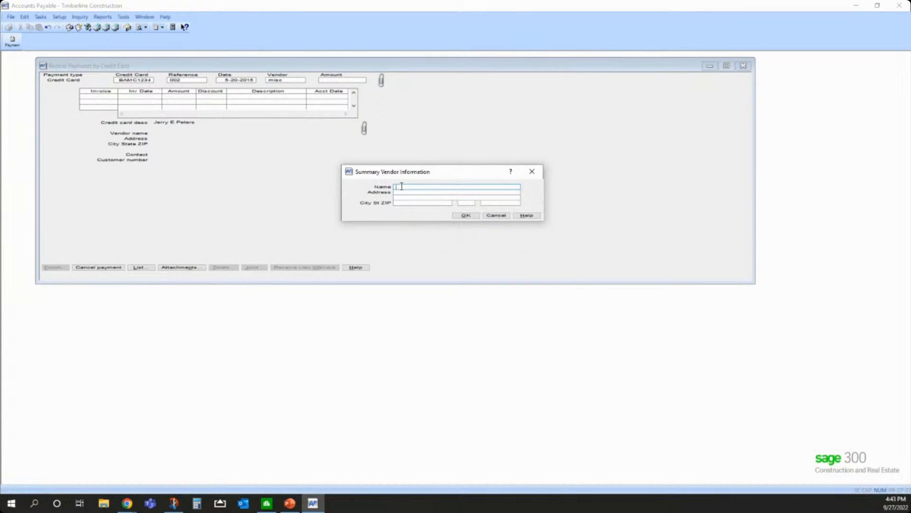
pyautogui.write('Home Depot')
pyautogui.click(465, 216)
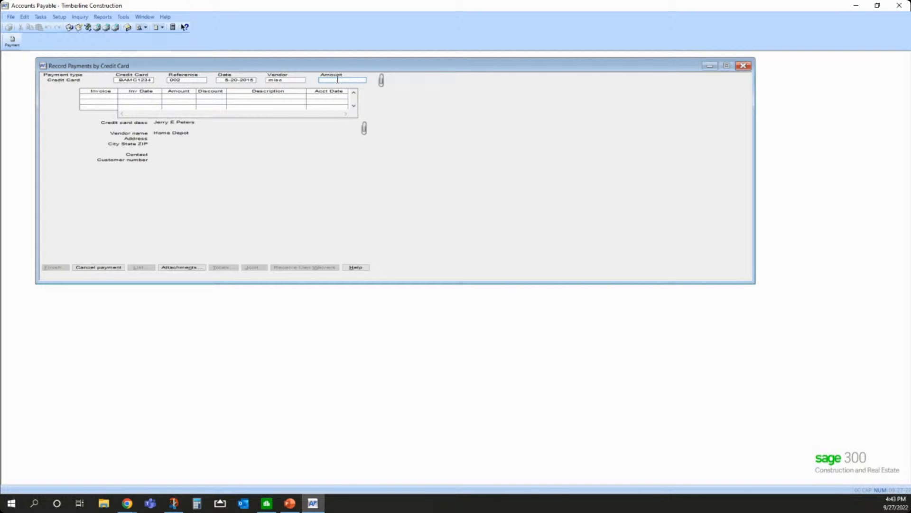
pyautogui.write('55')
pyautogui.press('Tab')
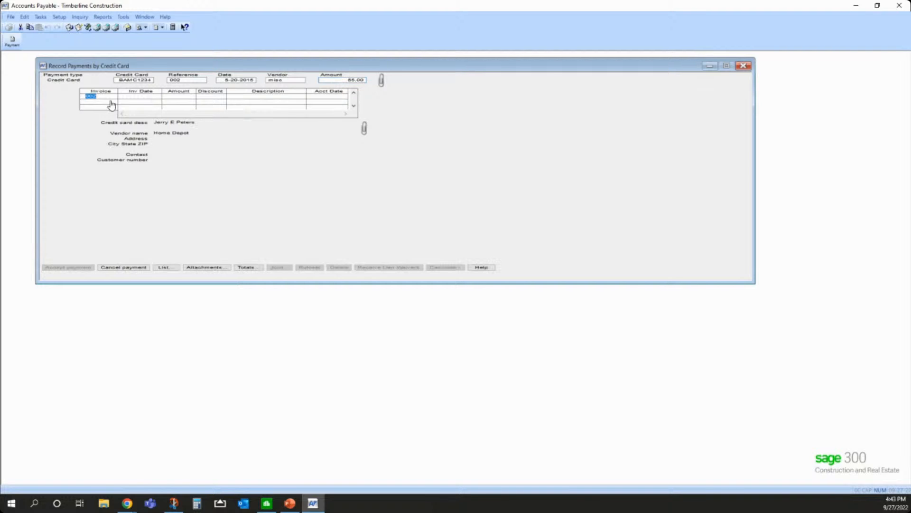
# - Widen the payment window and complete the invoice line for invoice 002 with description insulation, keeping the default dates and amount
pyautogui.moveTo(755, 90); pyautogui.dragTo(872, 90)
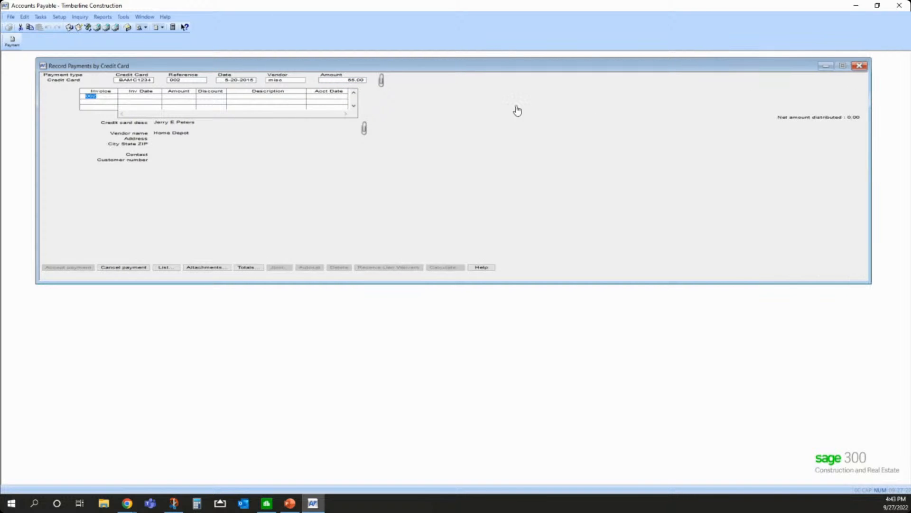
pyautogui.click(102, 97)
pyautogui.press('Tab')
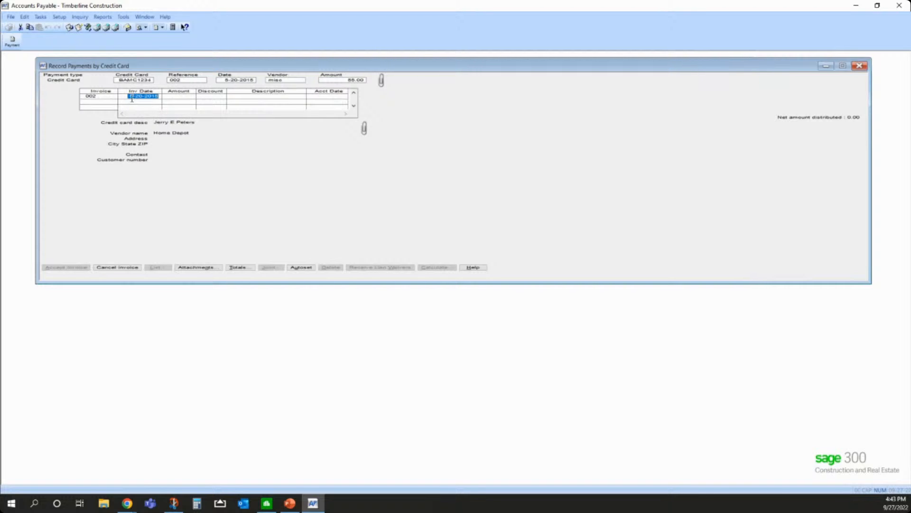
pyautogui.press('Tab')
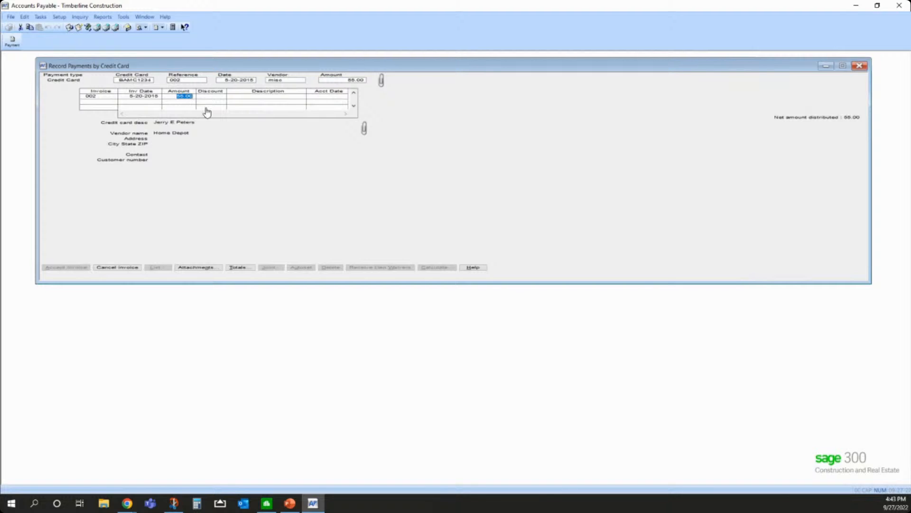
pyautogui.press('Tab')
pyautogui.press('Tab')
pyautogui.write('insulation')
pyautogui.press('Tab')
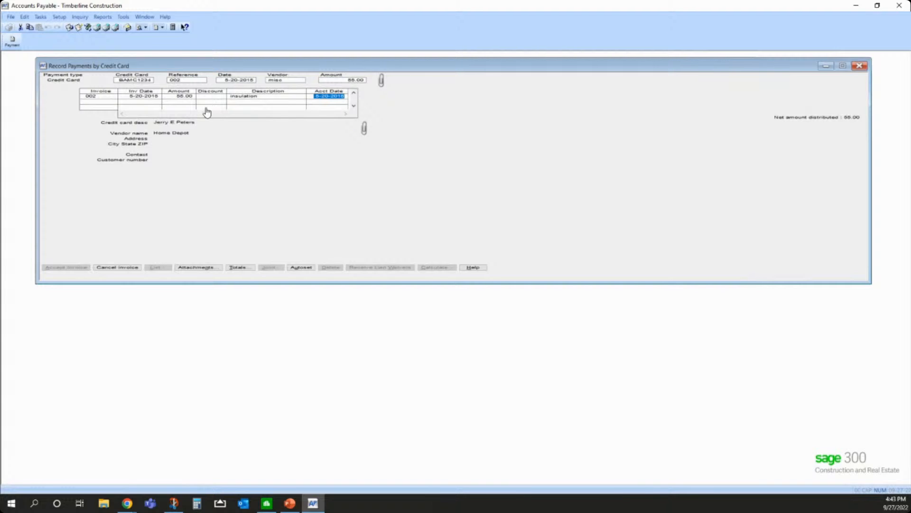
pyautogui.press('Tab')
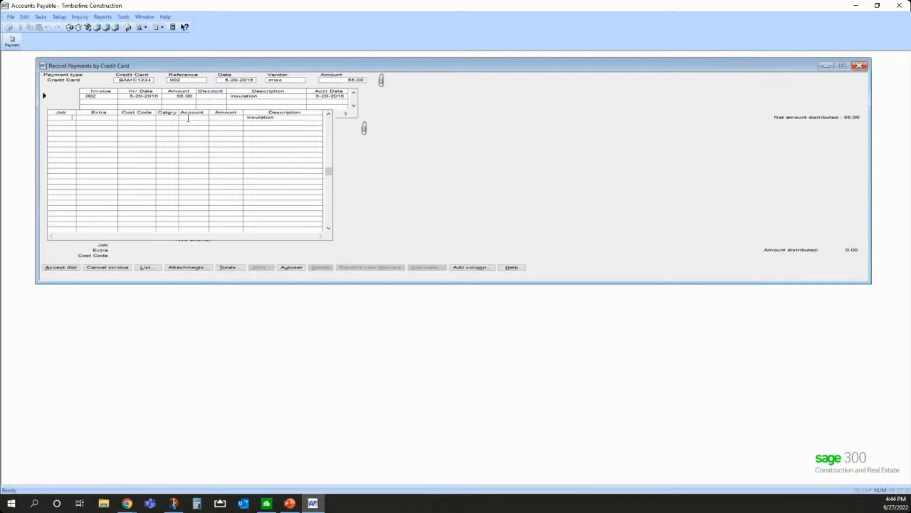
# - Distribute the invoice to job 03-001 and pick cost code 7-200 Insulation from the cost code list
pyautogui.write('03')
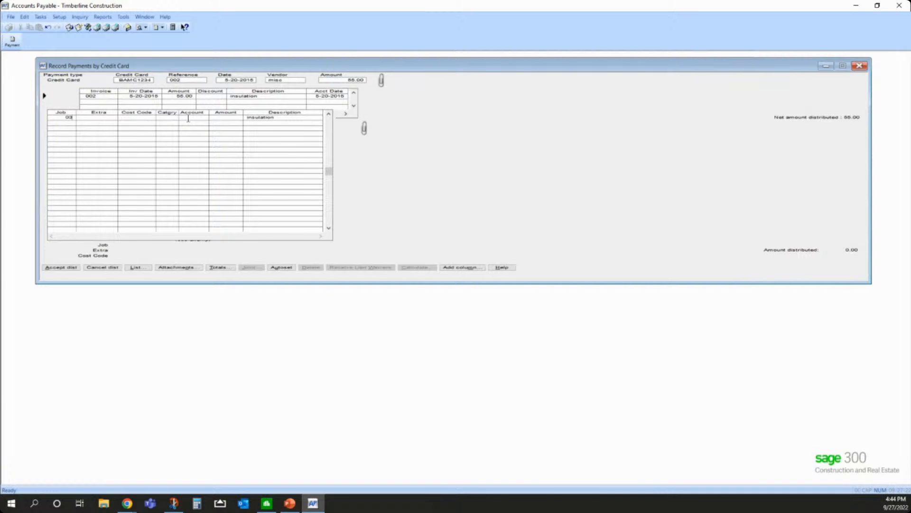
pyautogui.write('-001')
pyautogui.press('Tab')
pyautogui.click(136, 267)
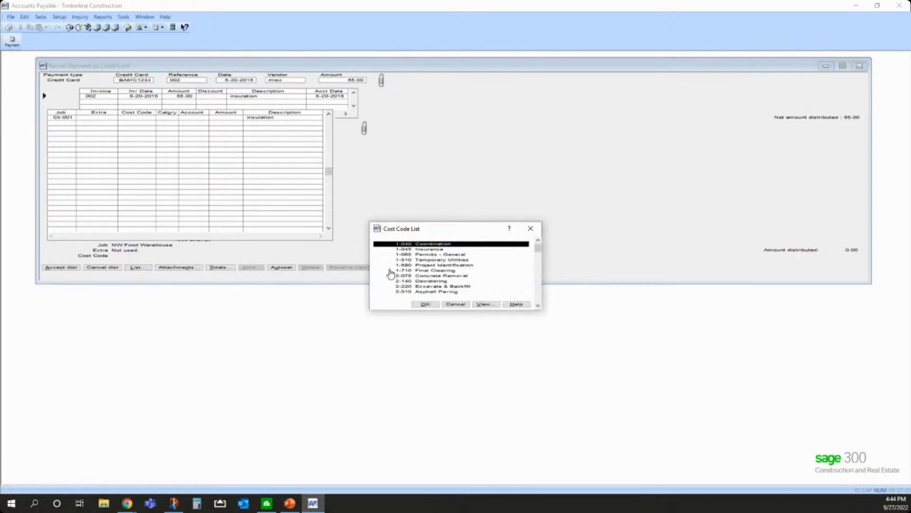
pyautogui.click(538, 288)
pyautogui.click(539, 288)
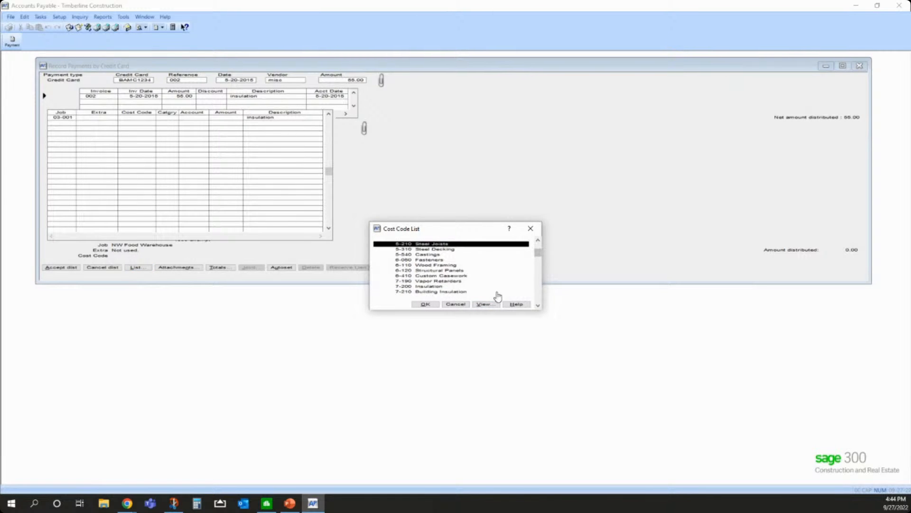
pyautogui.click(423, 287)
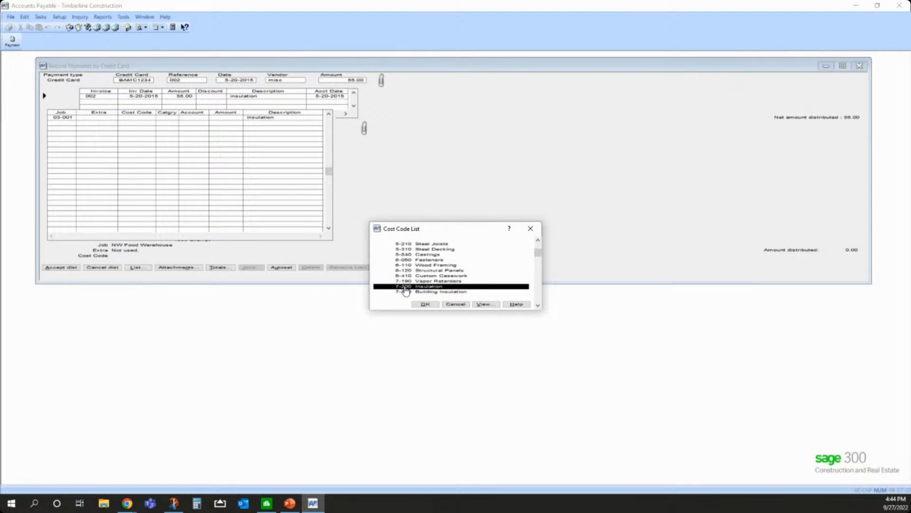
pyautogui.click(425, 304)
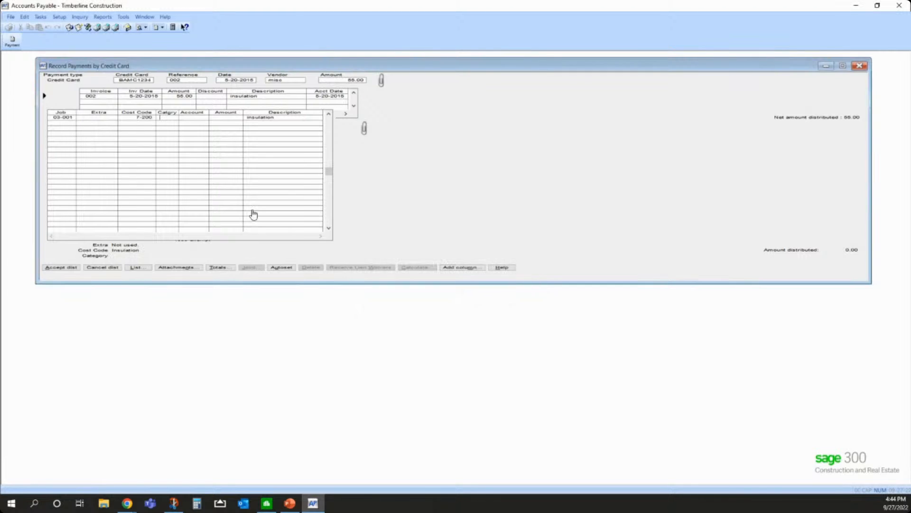
# - Set the distribution's category to M, keep the default account and amount, and accept the distribution
pyautogui.write('M')
pyautogui.press('Tab')
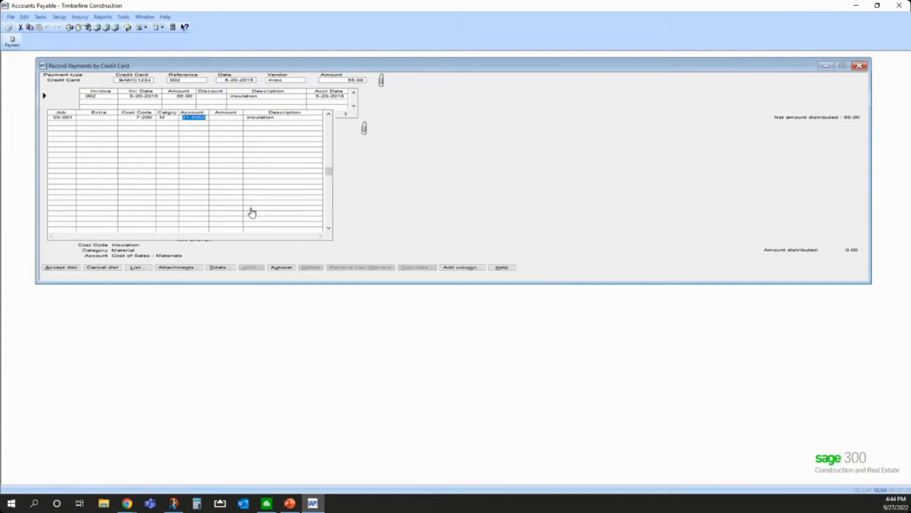
pyautogui.press('Tab')
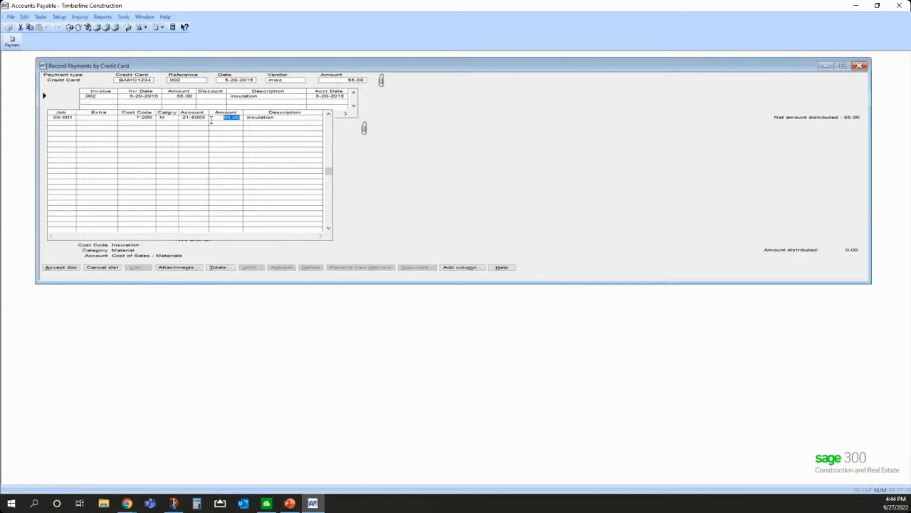
pyautogui.click(65, 269)
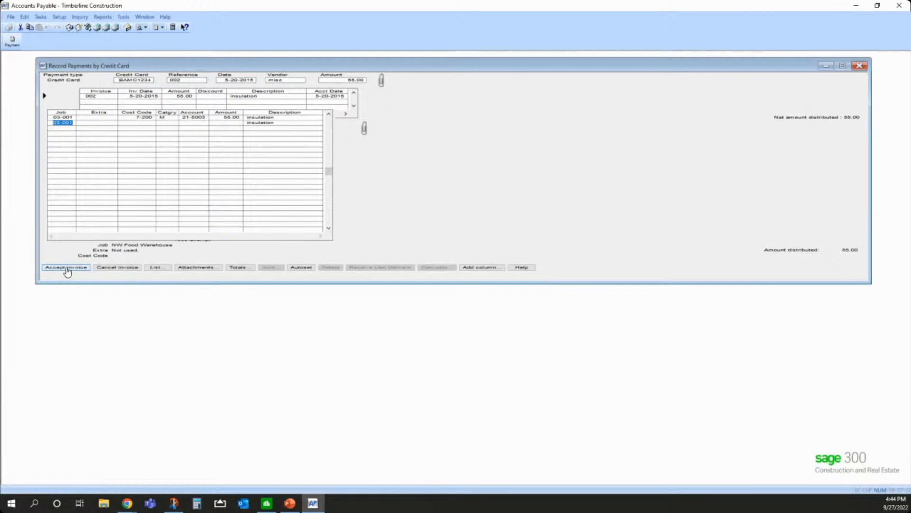
# - Accept the Home Depot invoice and payment, and finish the entry by starting the journal print to file
pyautogui.click(66, 269)
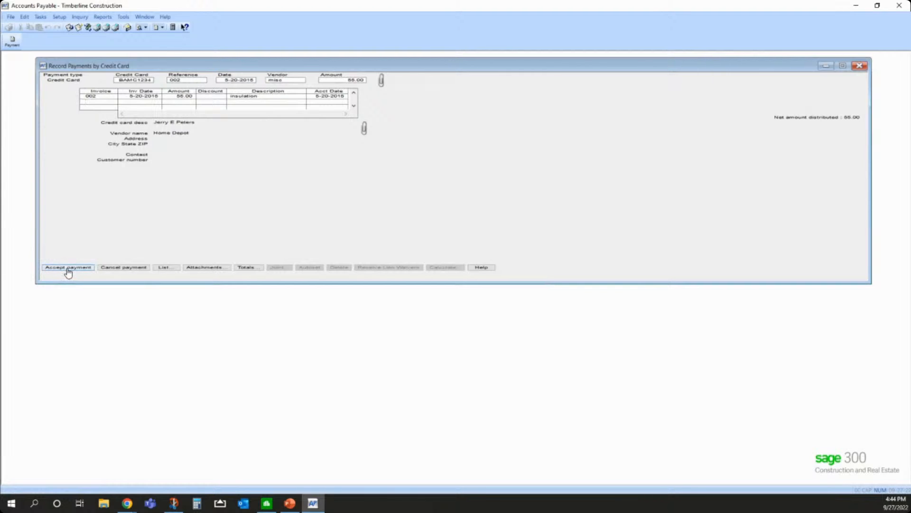
pyautogui.click(67, 269)
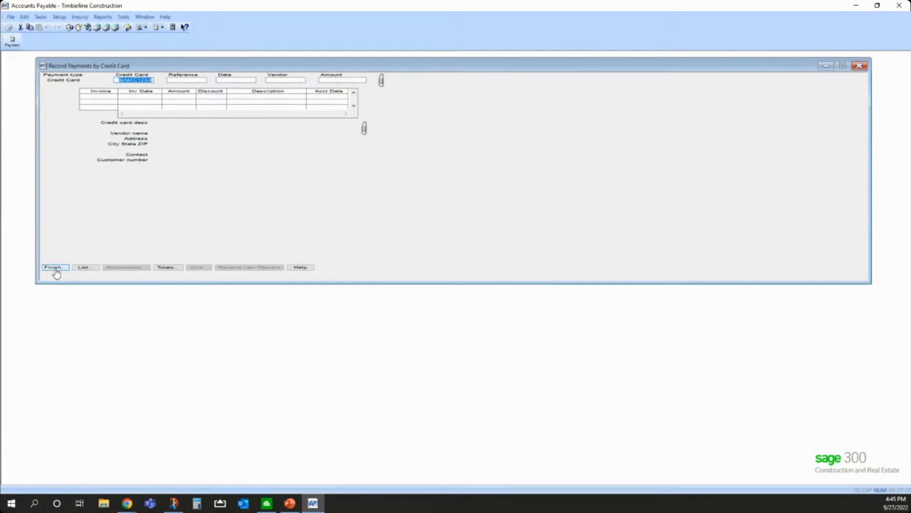
pyautogui.click(55, 267)
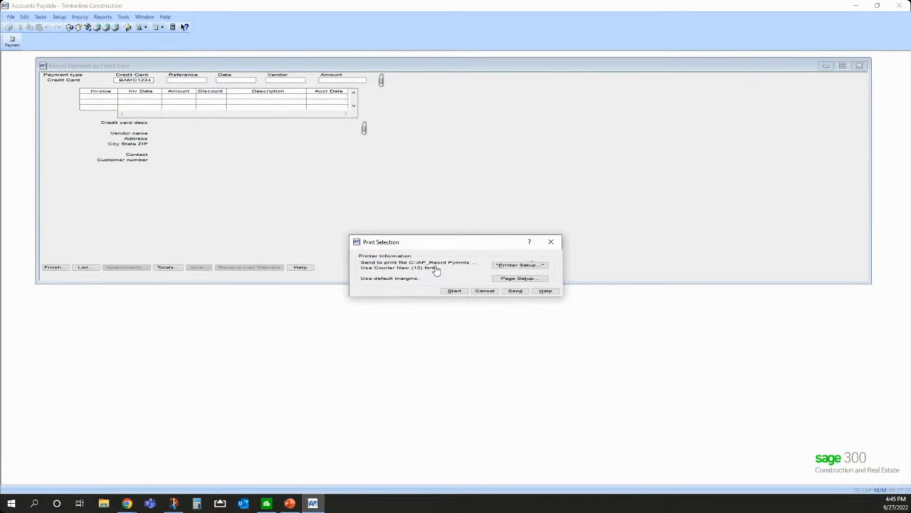
pyautogui.click(454, 291)
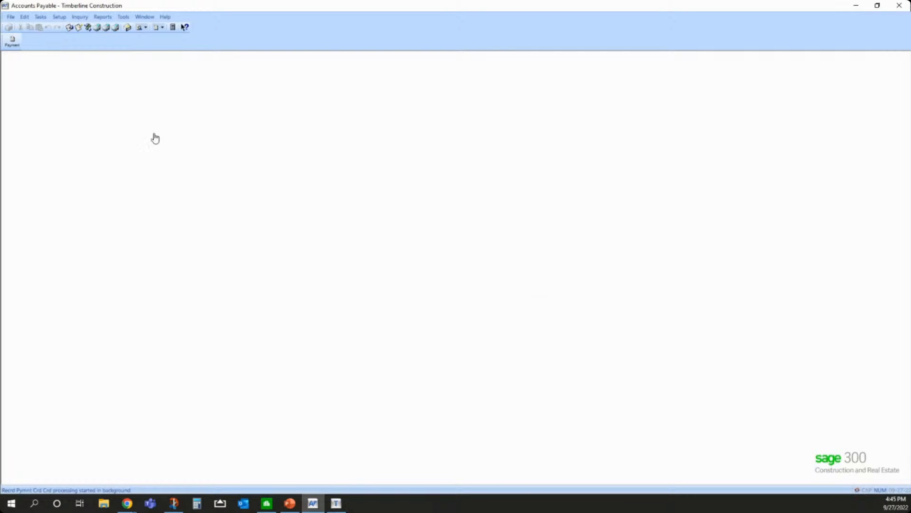
# - Open the newest credit card payments printout, review its journal, ledger and job cost recaps, and close it
pyautogui.click(10, 17)
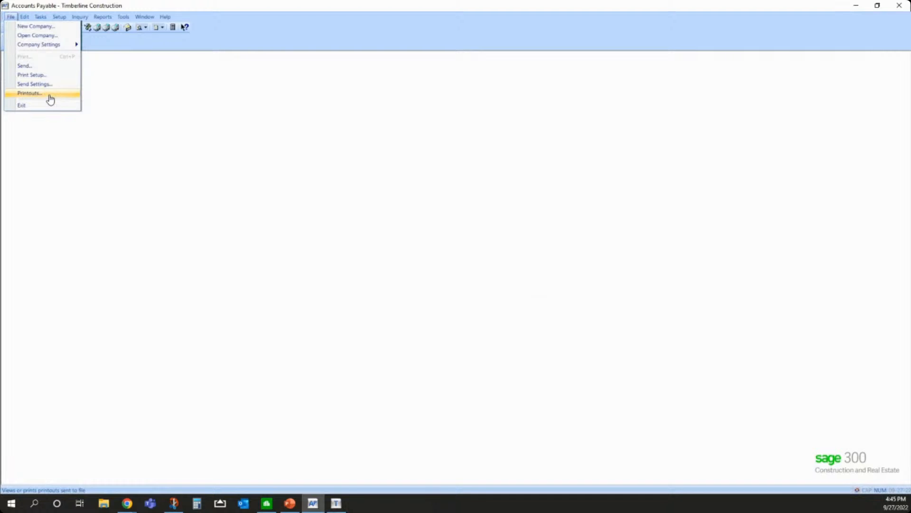
pyautogui.click(29, 93)
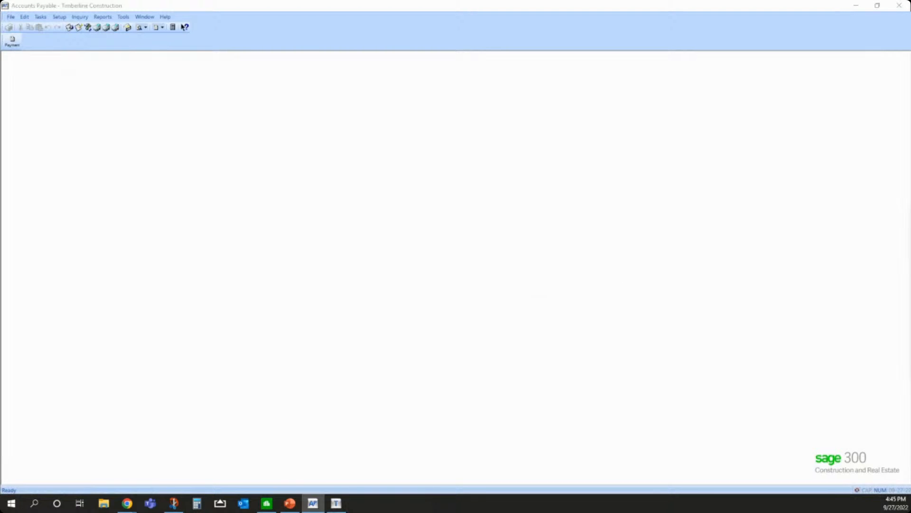
pyautogui.doubleClick(220, 241)
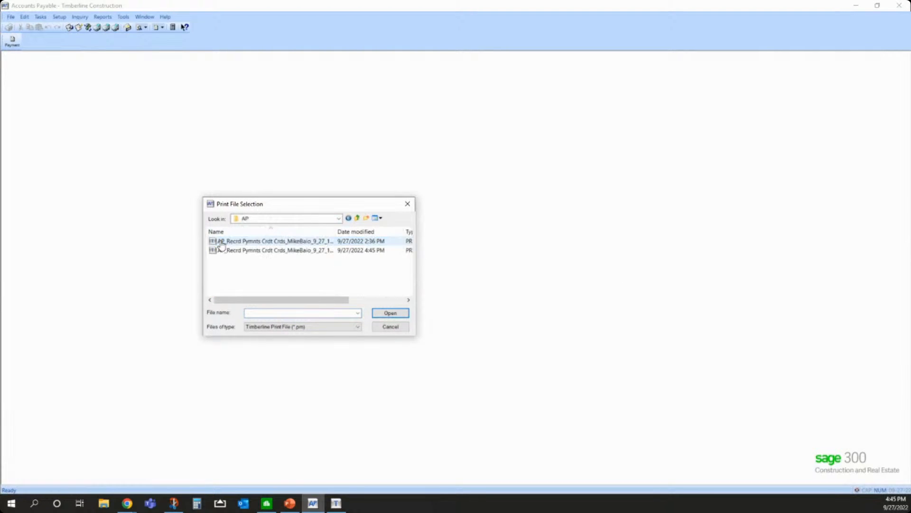
pyautogui.doubleClick(260, 252)
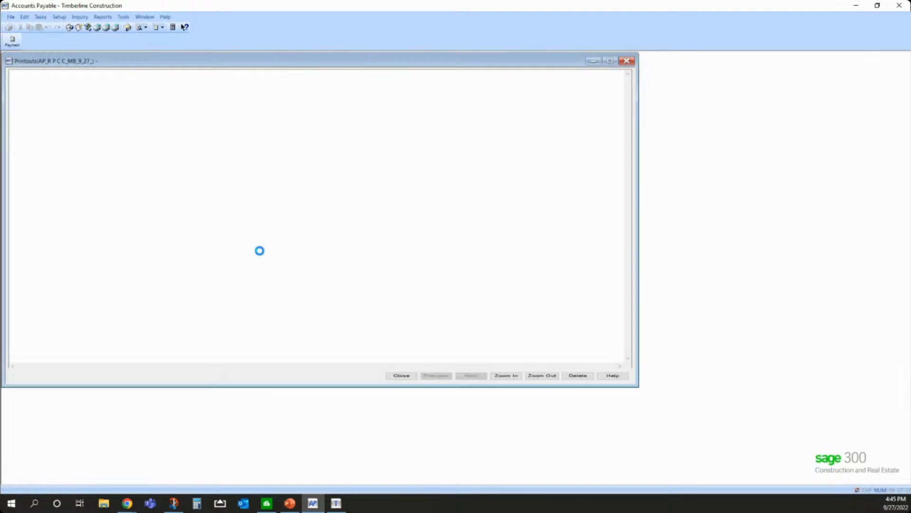
pyautogui.scroll(-6, 160, 255)
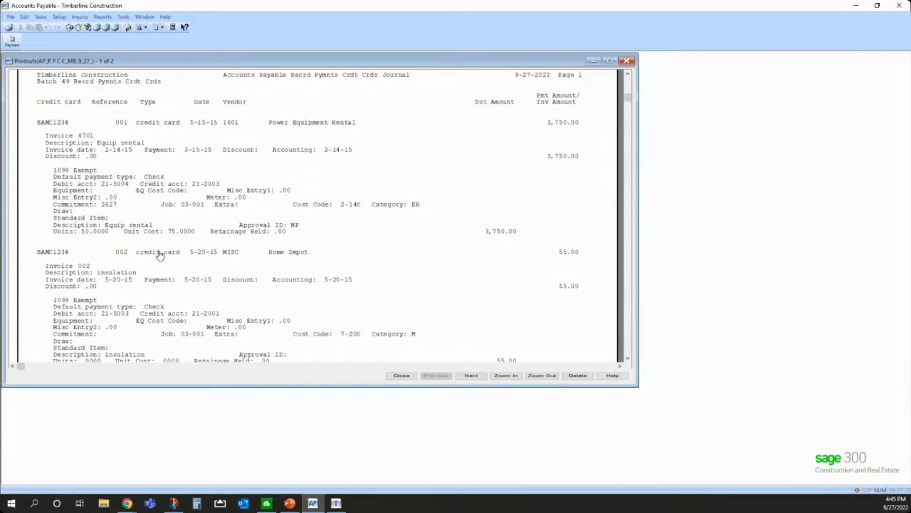
pyautogui.scroll(-6, 160, 255)
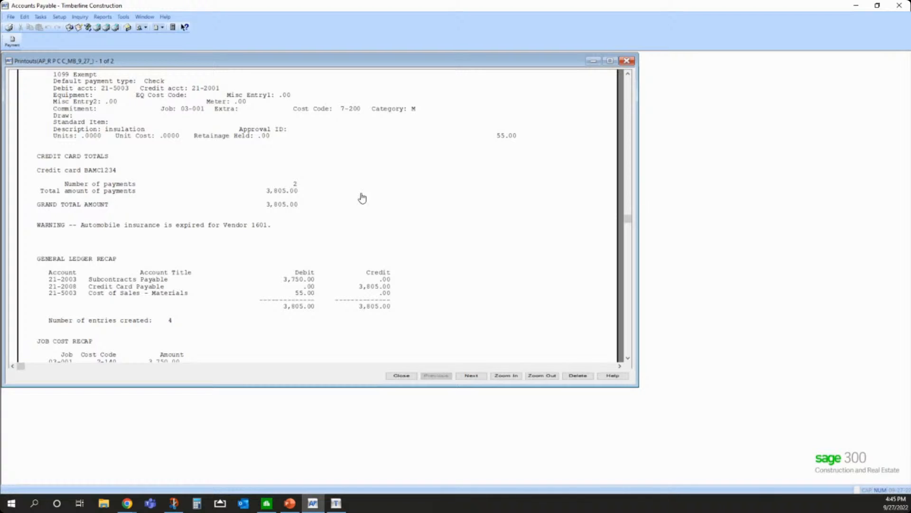
pyautogui.scroll(-5, 304, 285)
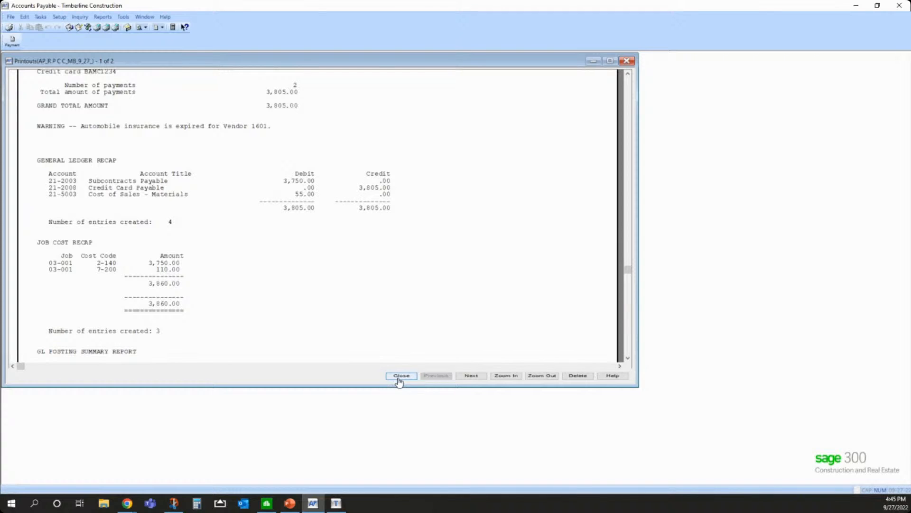
pyautogui.scroll(-3, 385, 342)
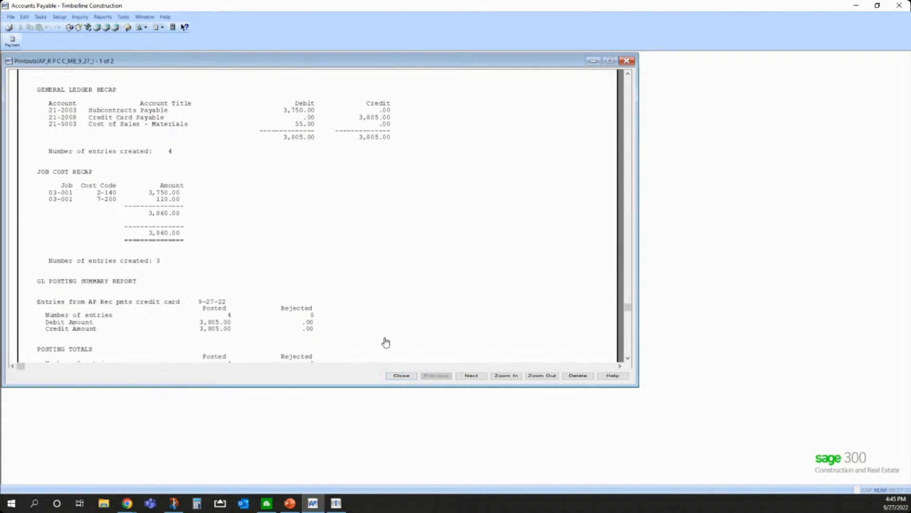
pyautogui.click(400, 377)
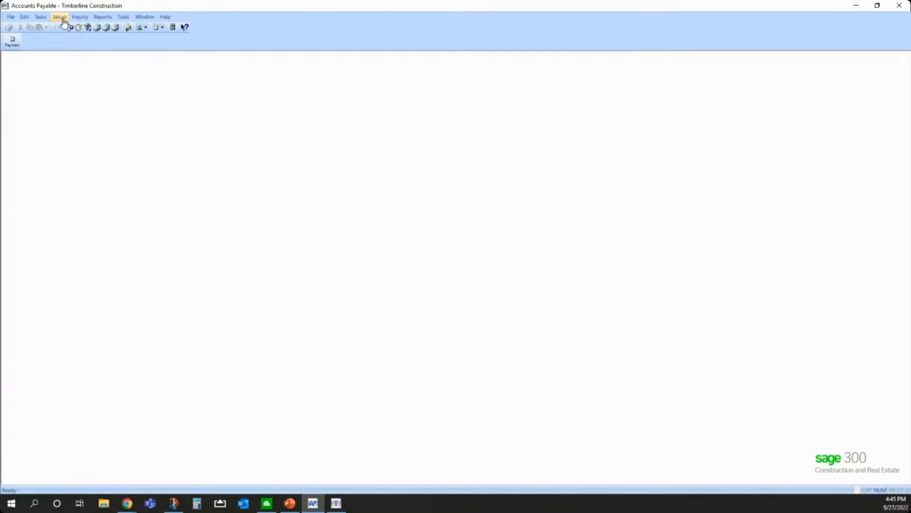
# - Examine the Credit card Payable account in the AP GL entry settings, then leave the settings without changing anything
pyautogui.click(13, 21)
pyautogui.moveTo(28, 44)
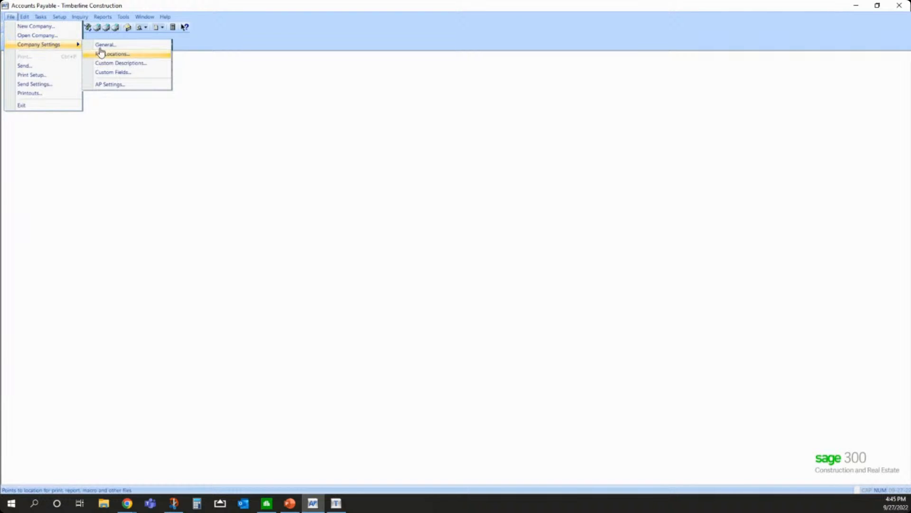
pyautogui.click(127, 87)
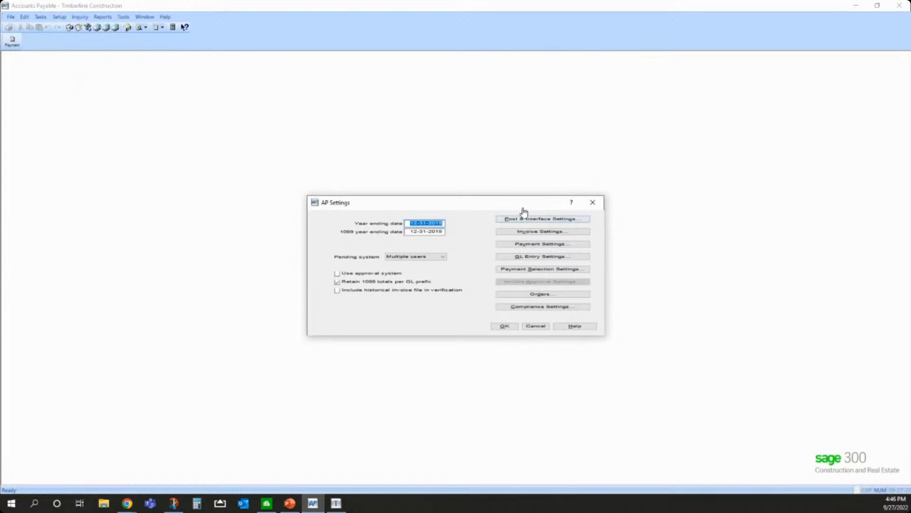
pyautogui.moveTo(503, 204); pyautogui.dragTo(495, 163)
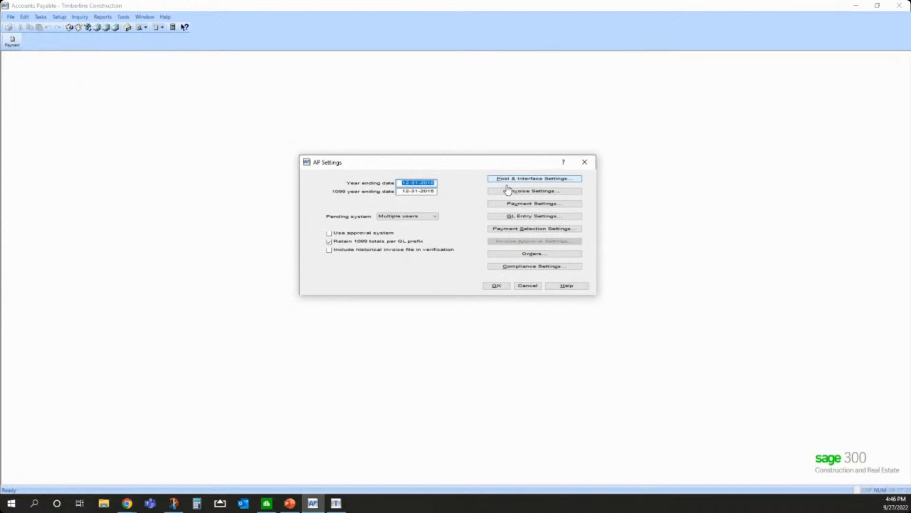
pyautogui.click(536, 217)
pyautogui.click(425, 206)
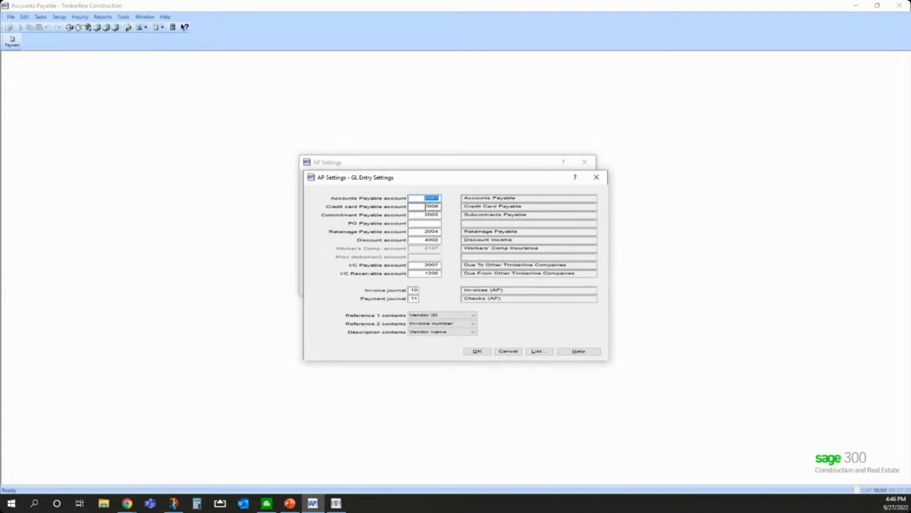
pyautogui.moveTo(419, 207); pyautogui.dragTo(441, 208)
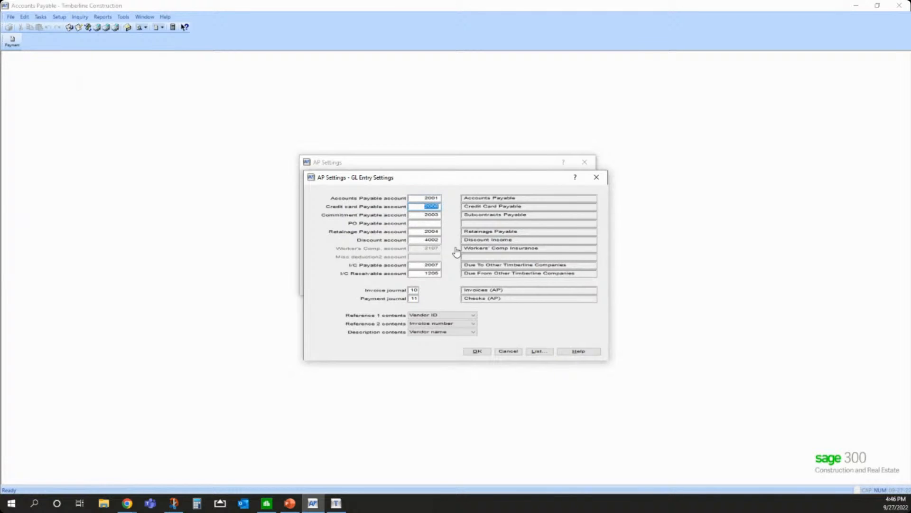
pyautogui.click(427, 207)
pyautogui.click(506, 352)
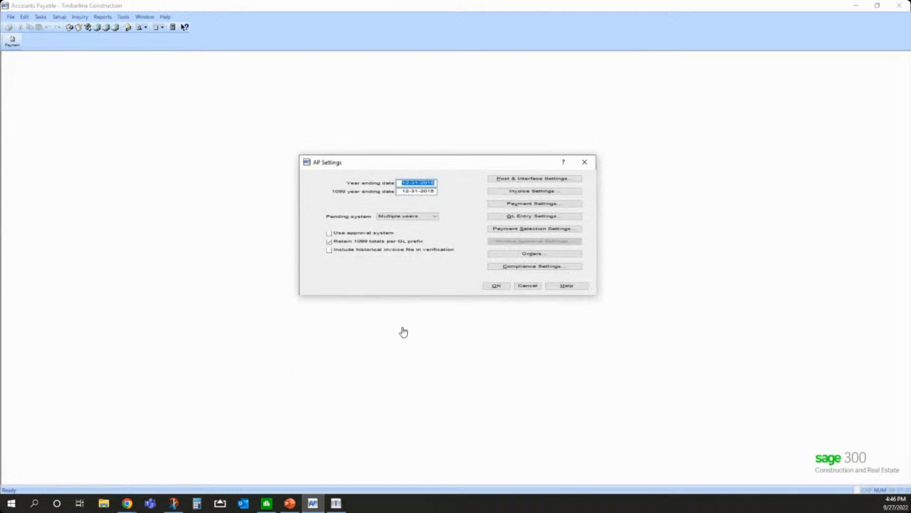
pyautogui.click(523, 286)
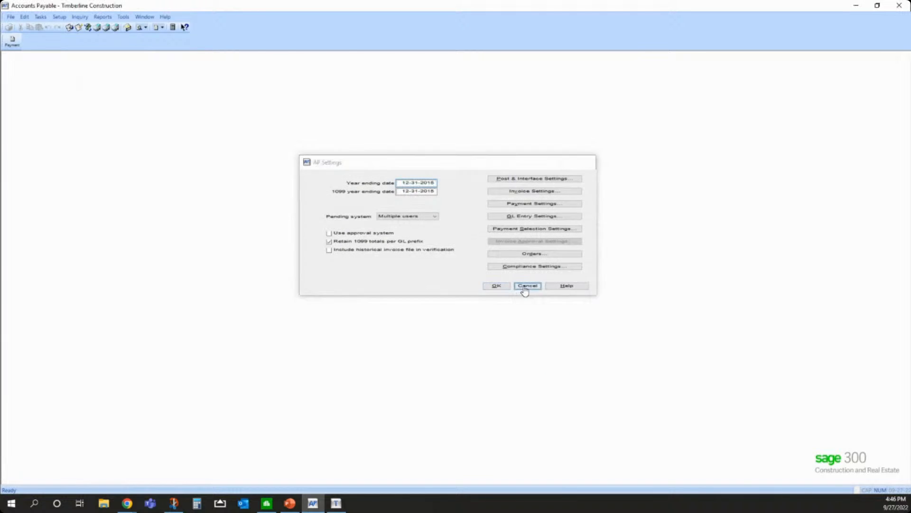
# - Open the vendor setup record for Bank of America MasterCard (BA MC) from the vendor list
pyautogui.click(59, 16)
pyautogui.click(70, 26)
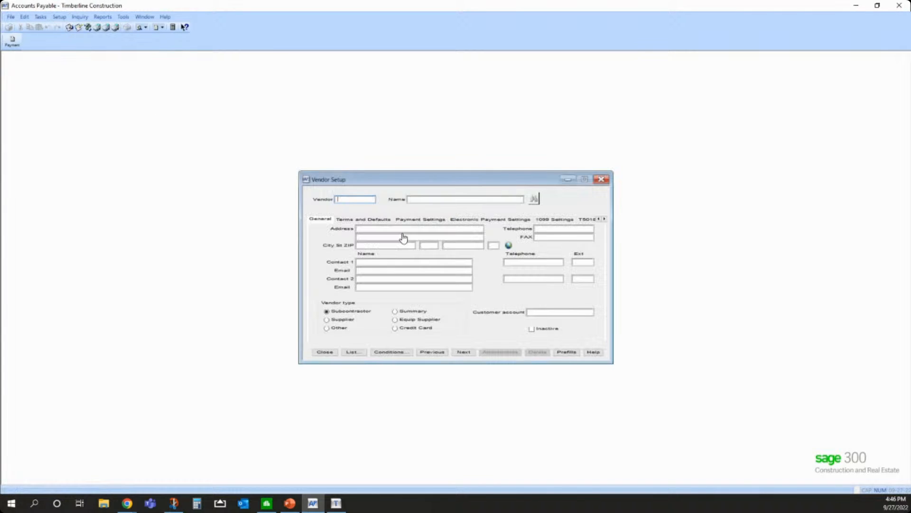
pyautogui.click(355, 353)
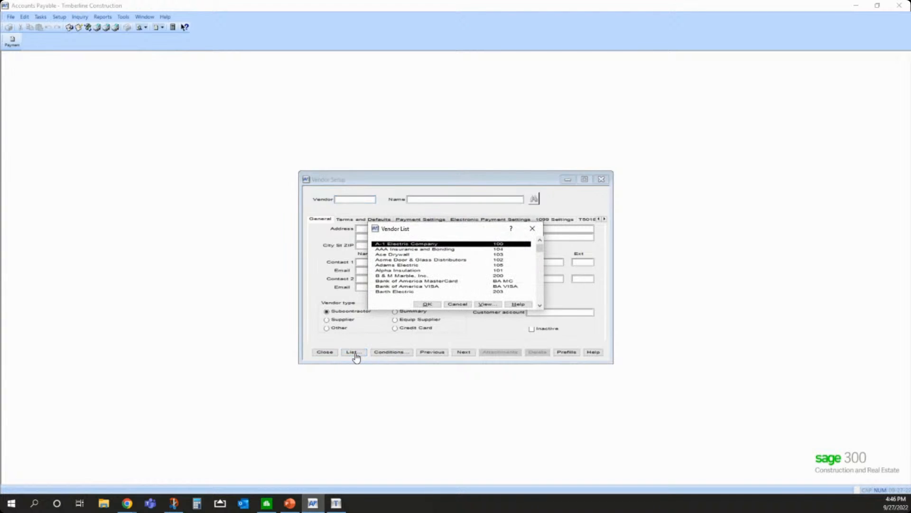
pyautogui.write('ba')
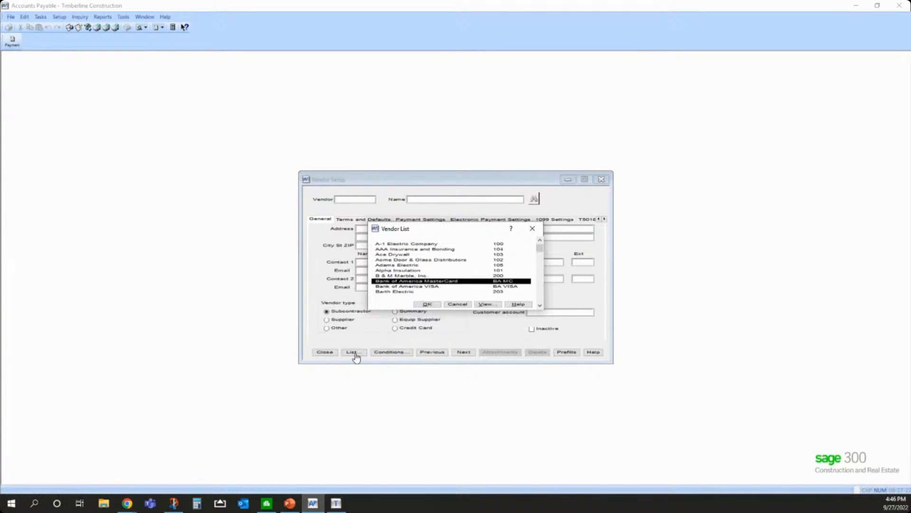
pyautogui.click(425, 286)
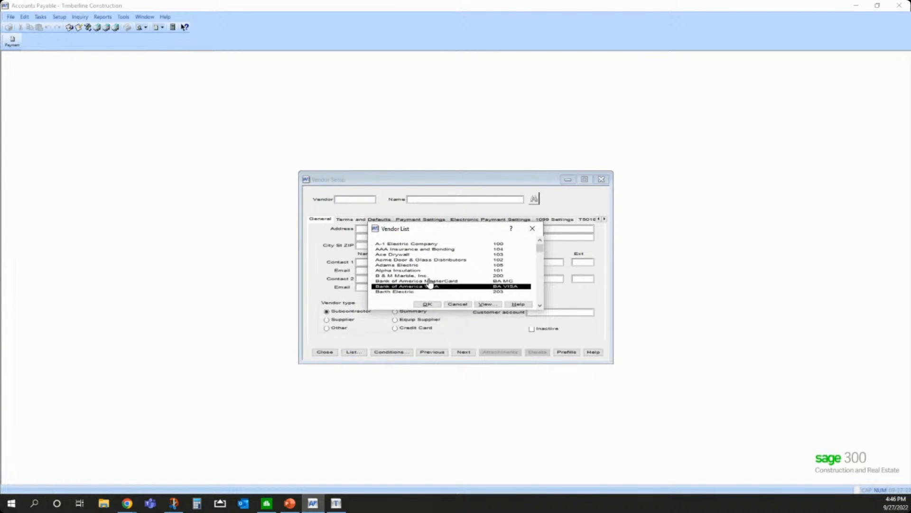
pyautogui.click(429, 280)
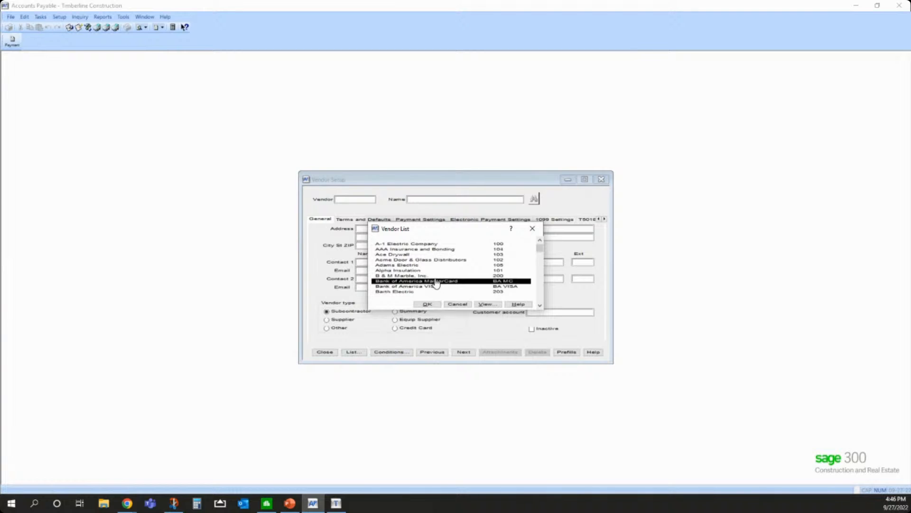
pyautogui.press('Return')
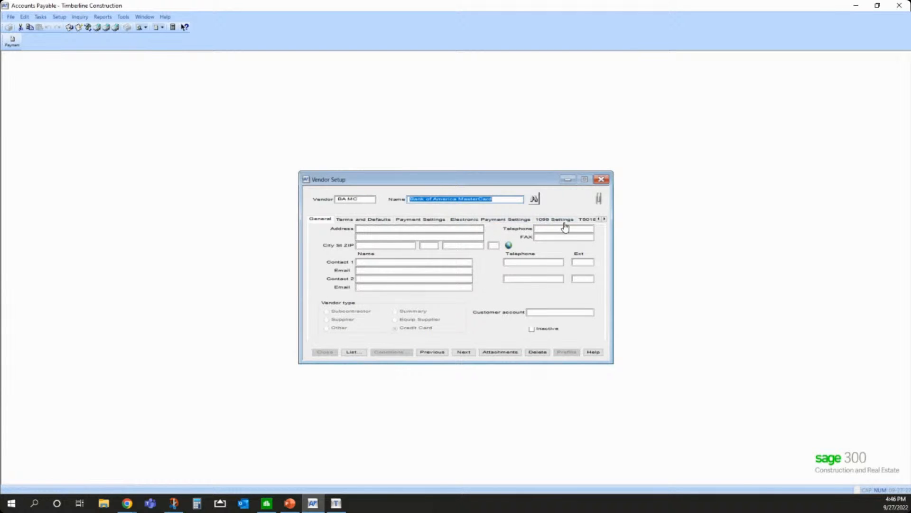
# - Examine the vendor's payment settings and its terms and defaults, including the credit card payable field, then close vendor setup without saving
pyautogui.click(421, 222)
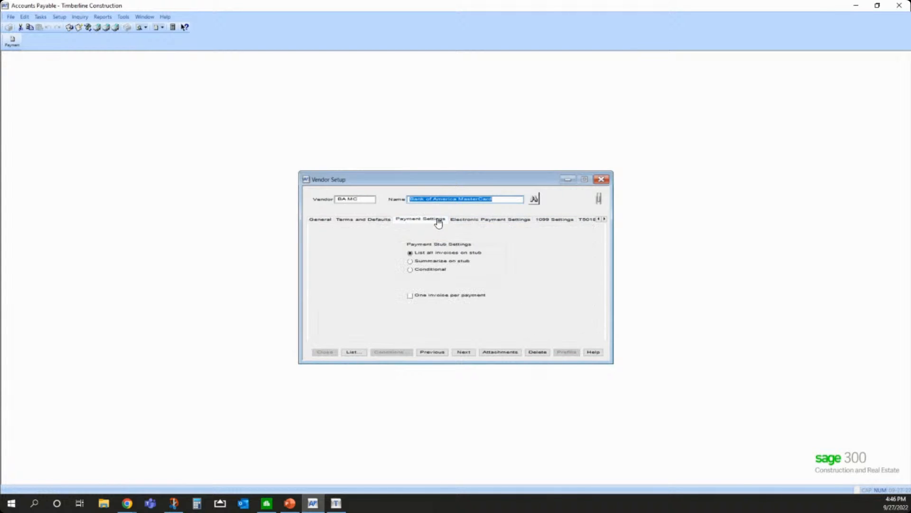
pyautogui.click(382, 221)
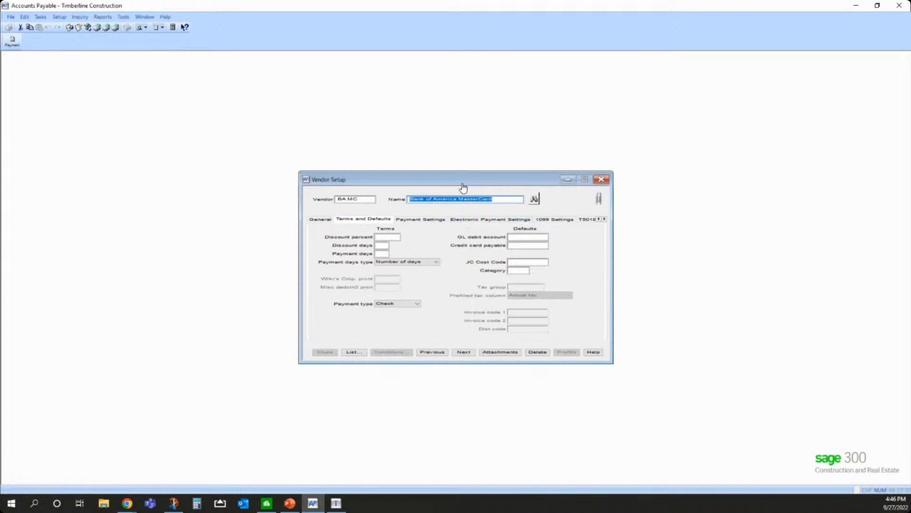
pyautogui.moveTo(463, 179); pyautogui.dragTo(457, 169)
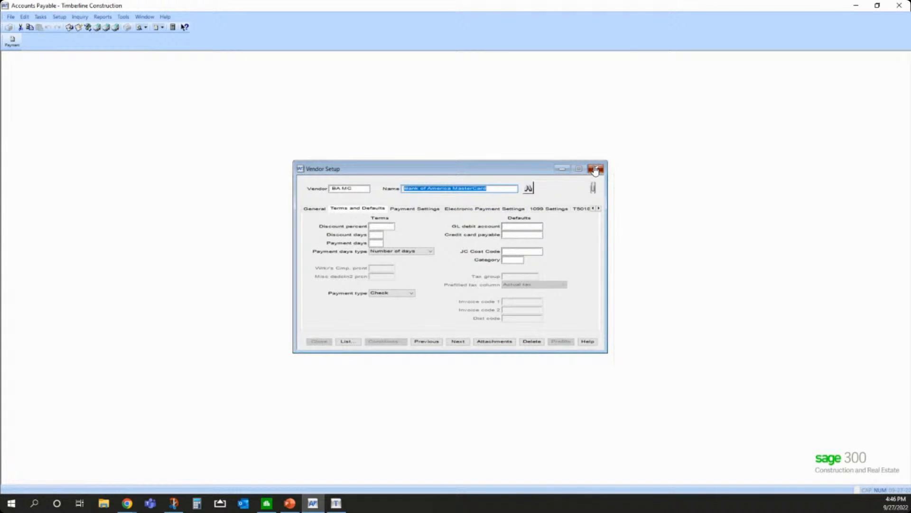
pyautogui.click(489, 288)
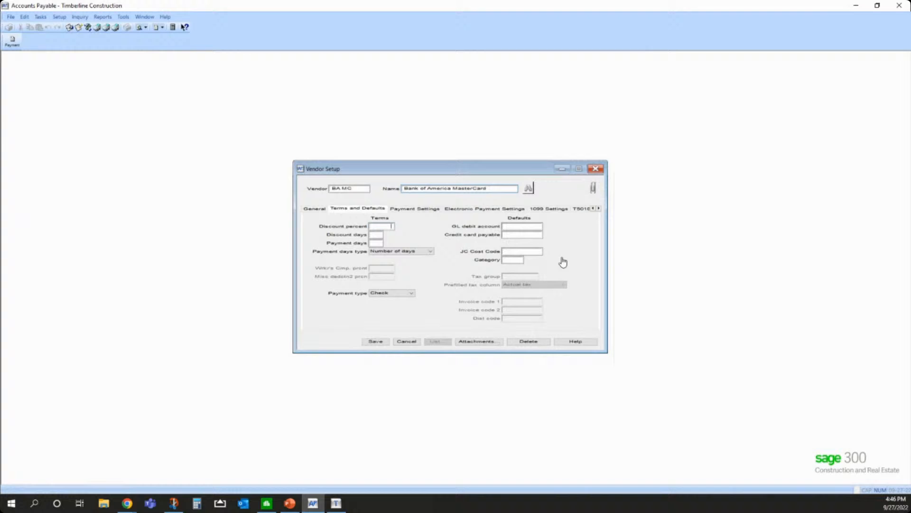
pyautogui.click(406, 342)
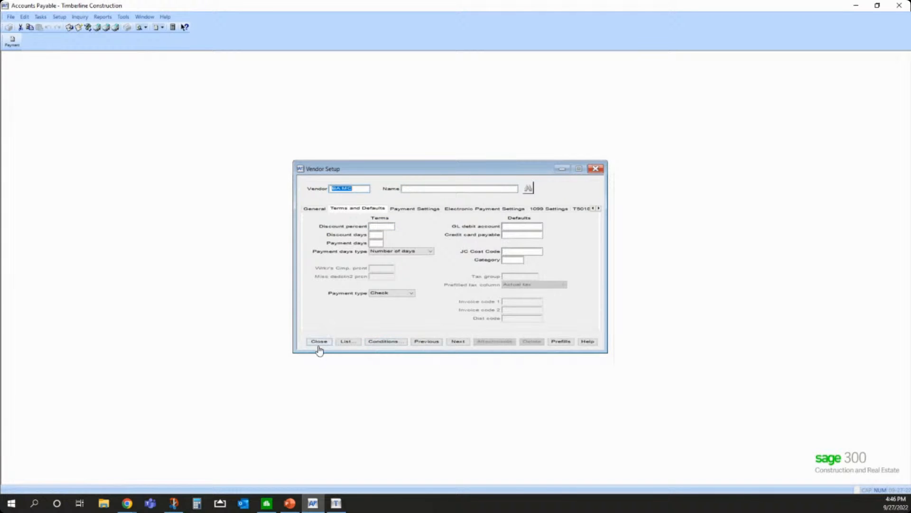
pyautogui.click(318, 345)
pyautogui.click(110, 18)
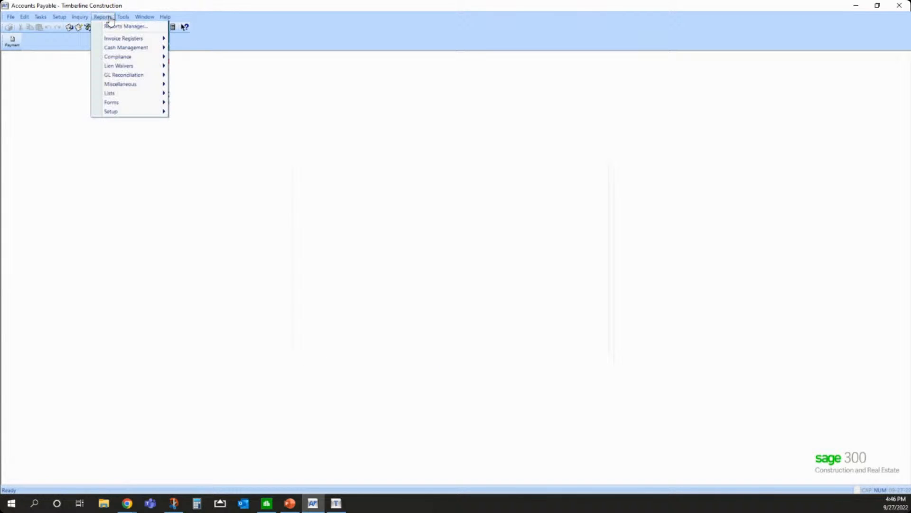
pyautogui.click(65, 71)
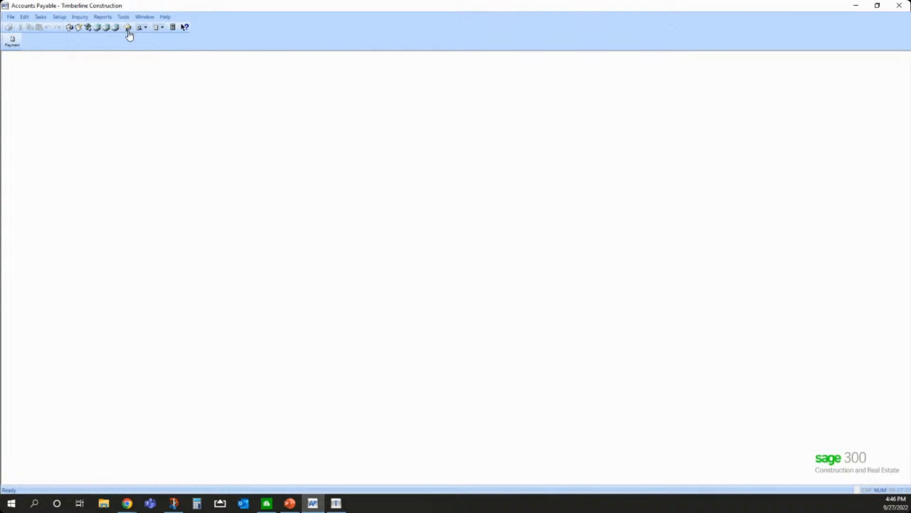
pyautogui.click(13, 43)
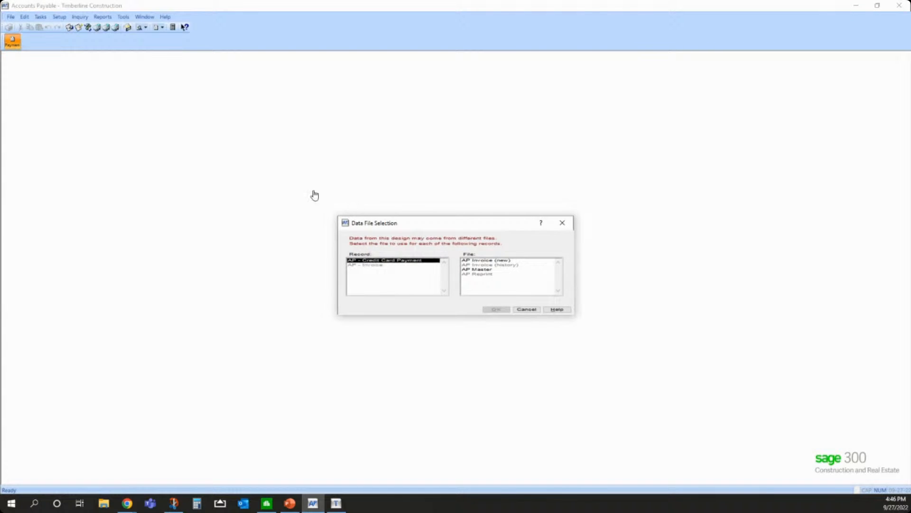
pyautogui.click(524, 310)
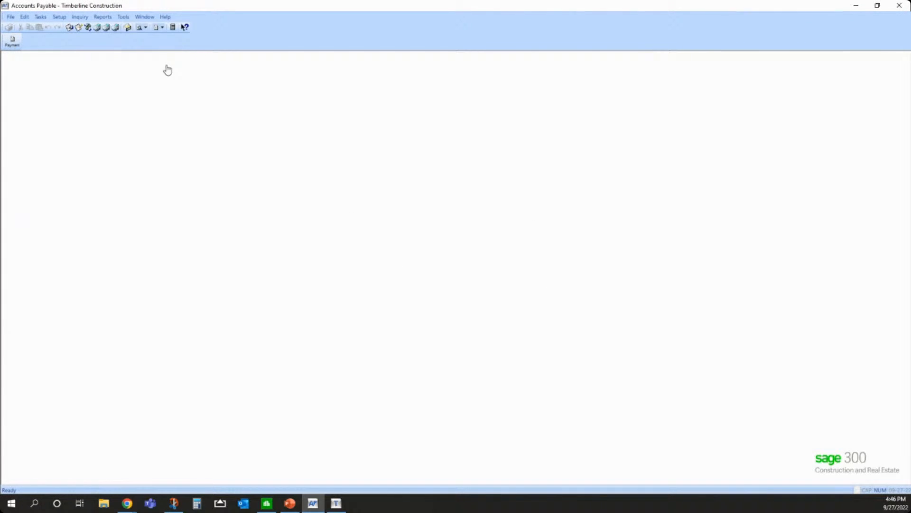
# - Open the Payments by Credit Card cash management report, using AP Master as the file for the credit card payment records
pyautogui.click(102, 19)
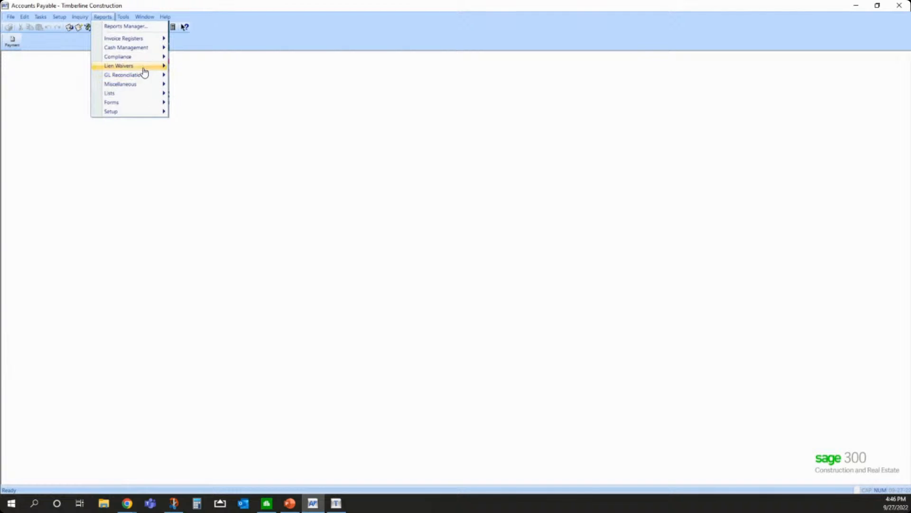
pyautogui.moveTo(145, 53)
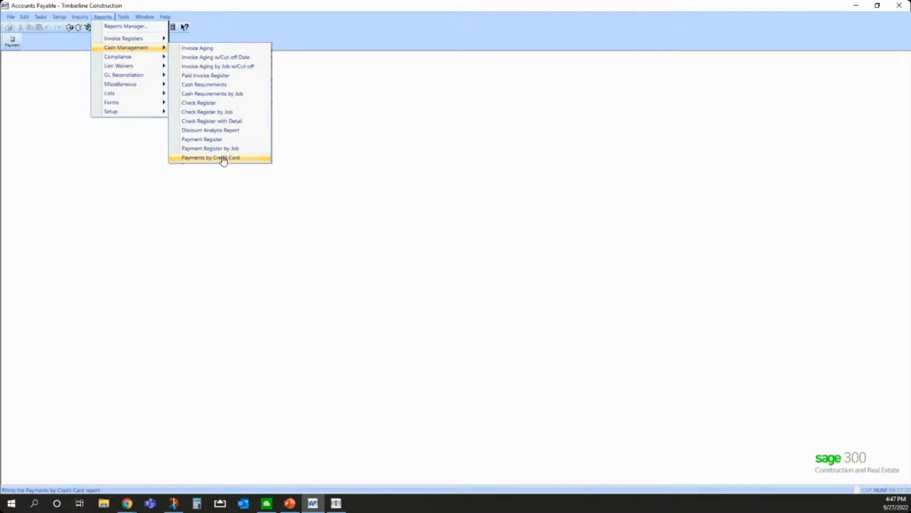
pyautogui.moveTo(79, 17)
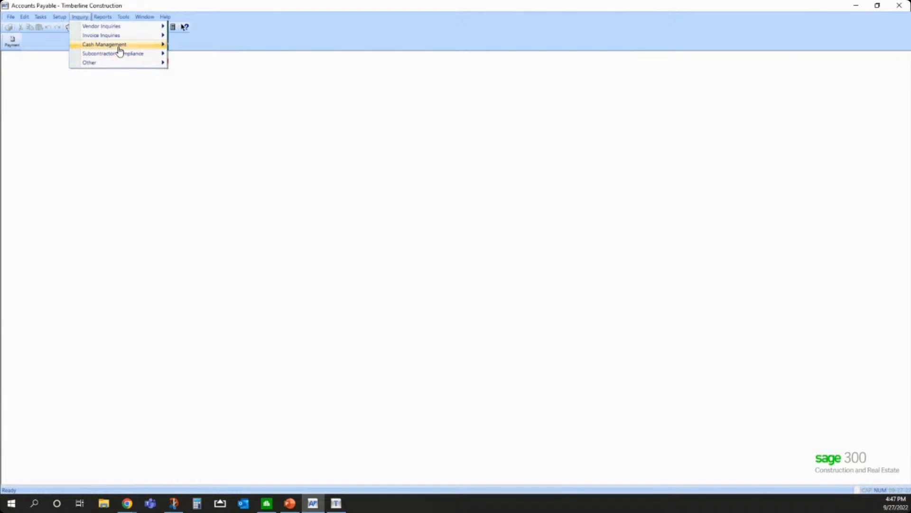
pyautogui.moveTo(119, 48)
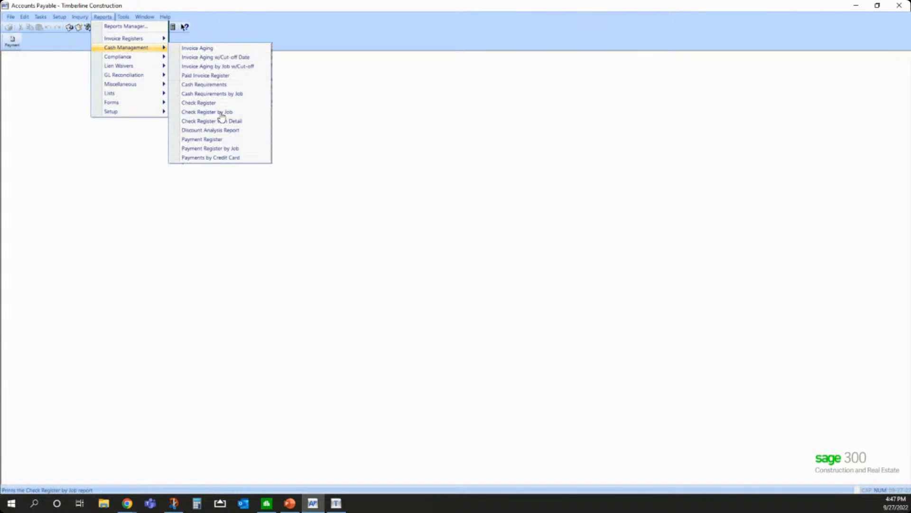
pyautogui.click(223, 158)
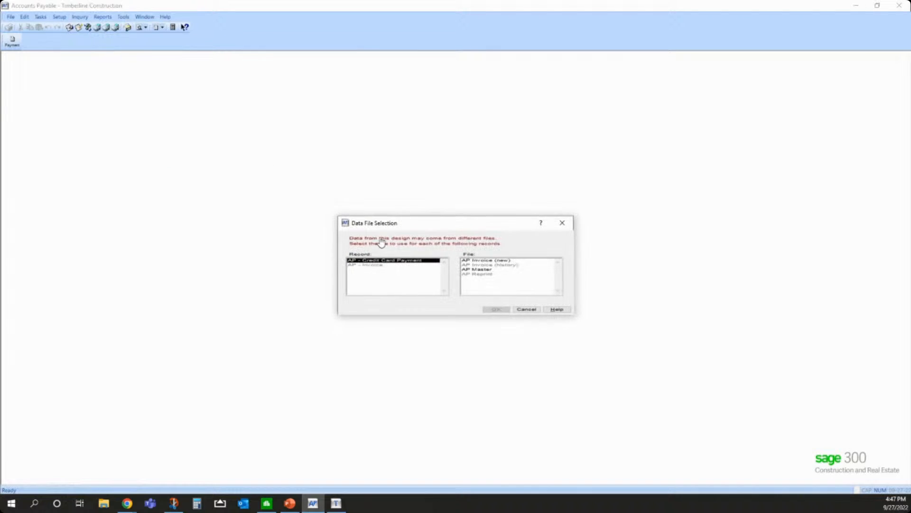
pyautogui.click(473, 269)
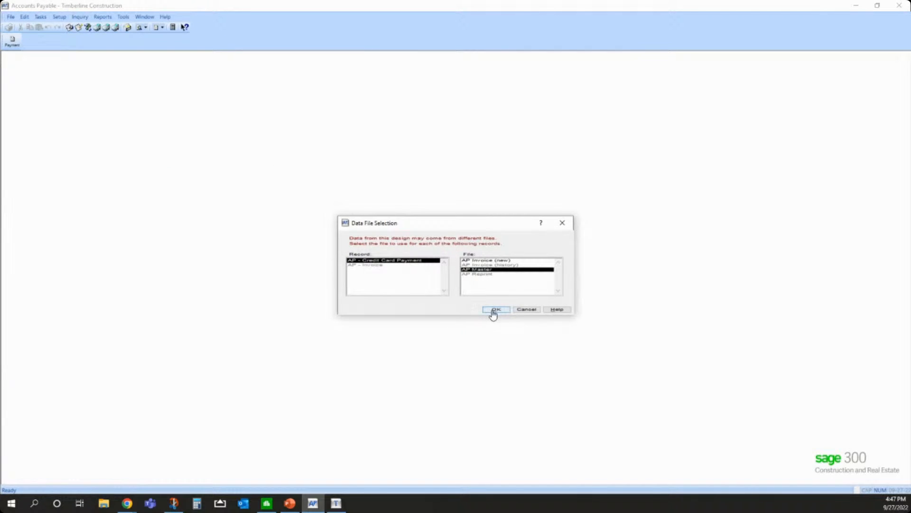
pyautogui.click(492, 309)
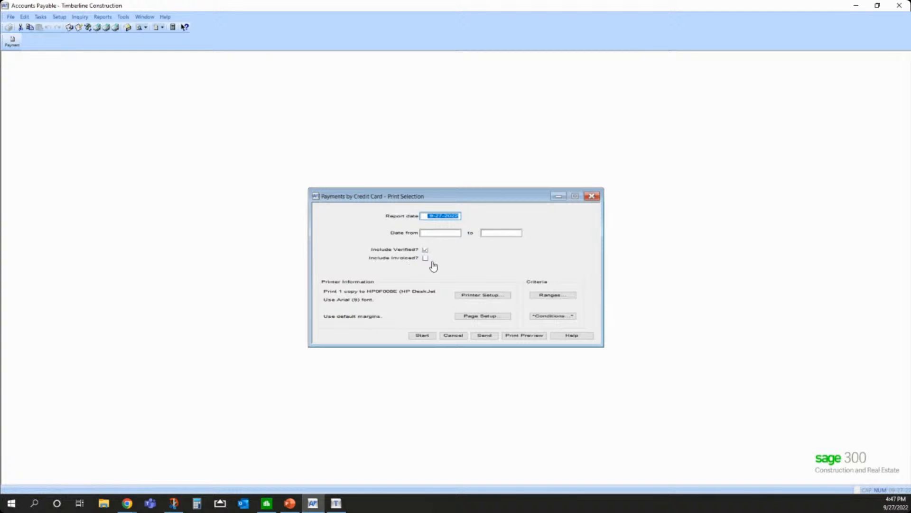
# - Limit the report range to credit card vendor BA MC and generate a print preview
pyautogui.click(547, 297)
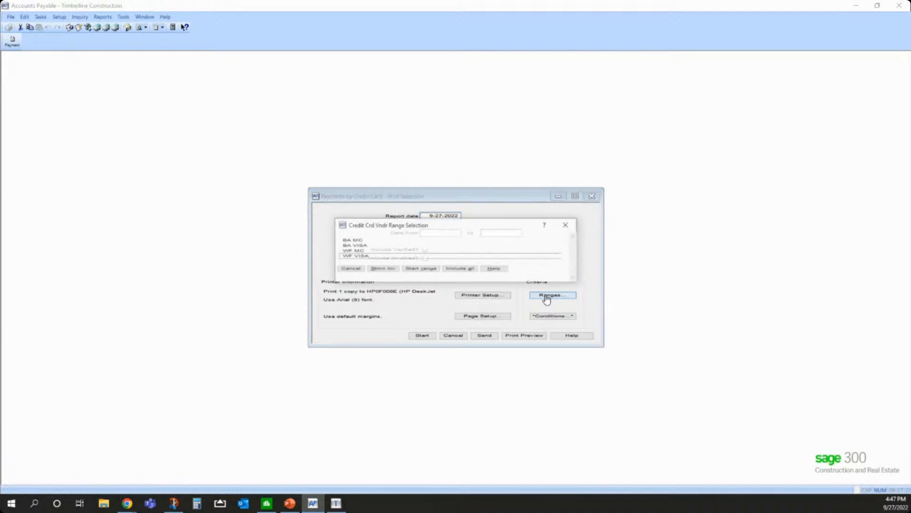
pyautogui.click(357, 241)
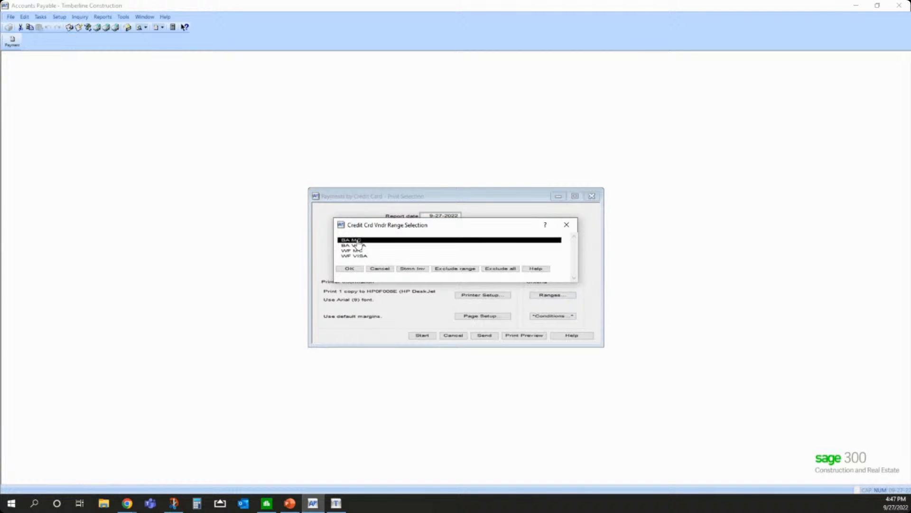
pyautogui.click(350, 270)
pyautogui.click(529, 336)
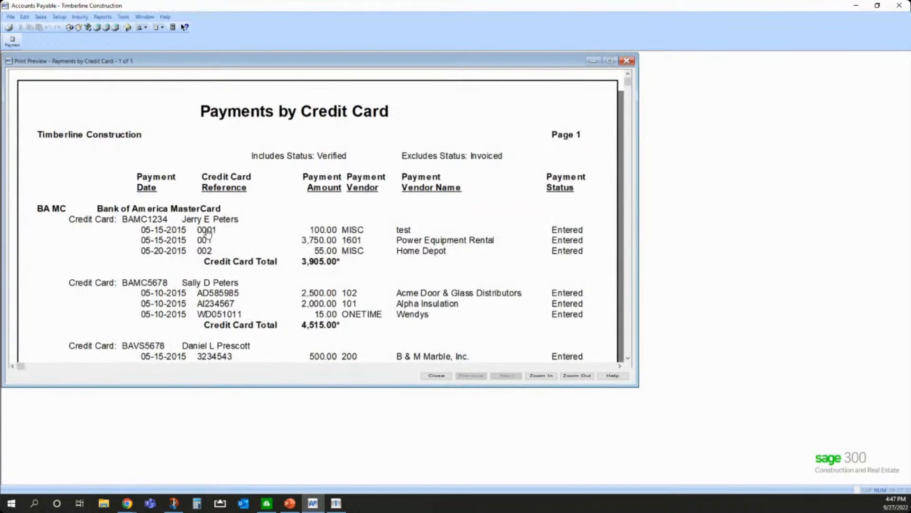
# - Review the payments listed per credit card down to the report total, then close the preview and cancel the report
pyautogui.scroll(-3, 197, 214)
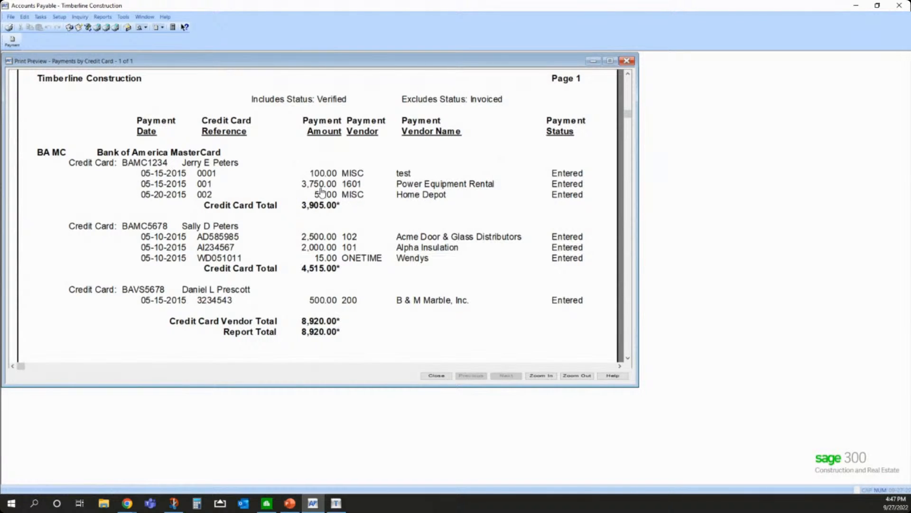
pyautogui.click(436, 375)
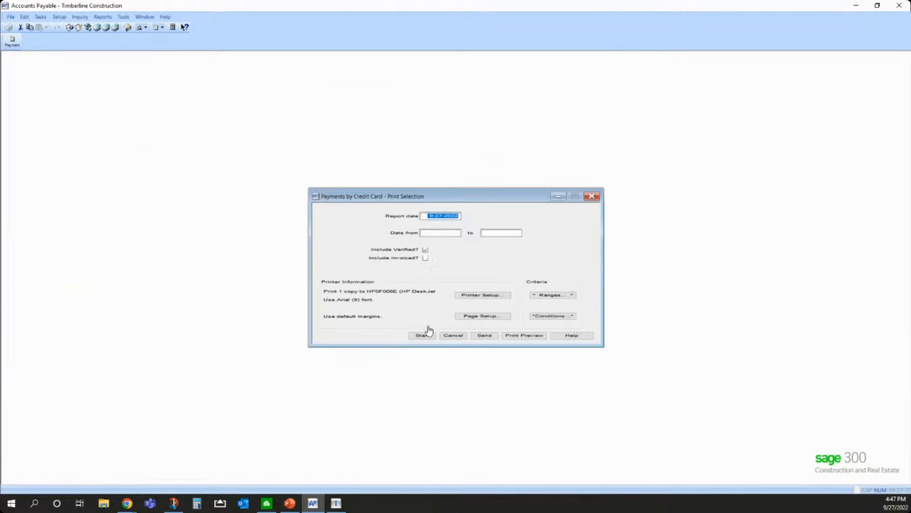
pyautogui.click(453, 336)
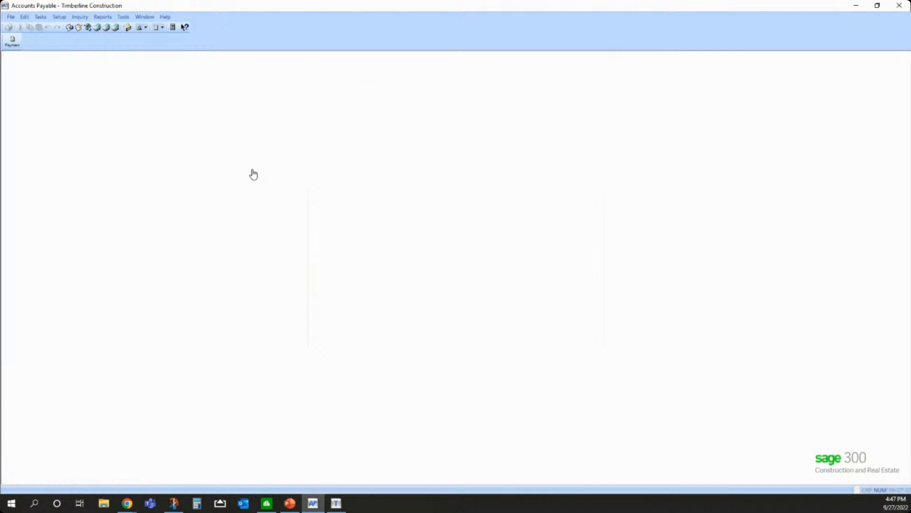
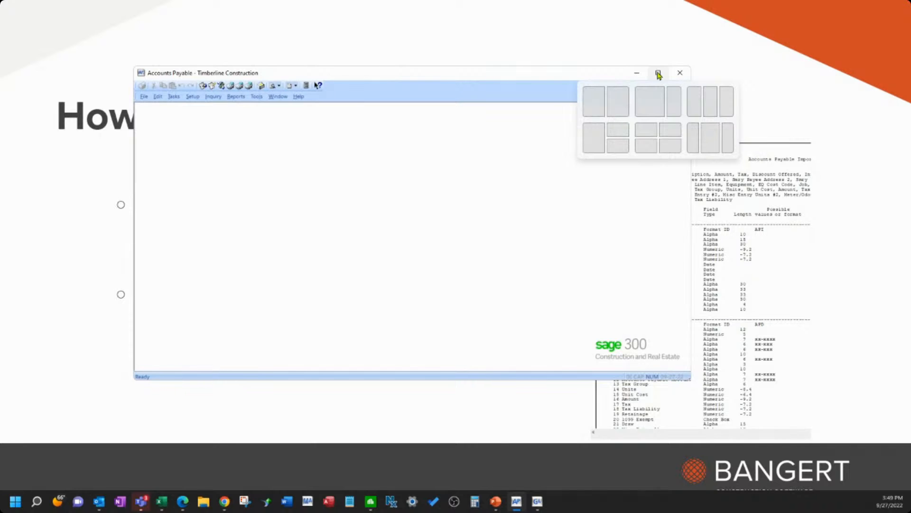
# - Open the invoice import tool in a maximized Accounts Payable window and show an enlarged print preview of its import format
pyautogui.click(659, 74)
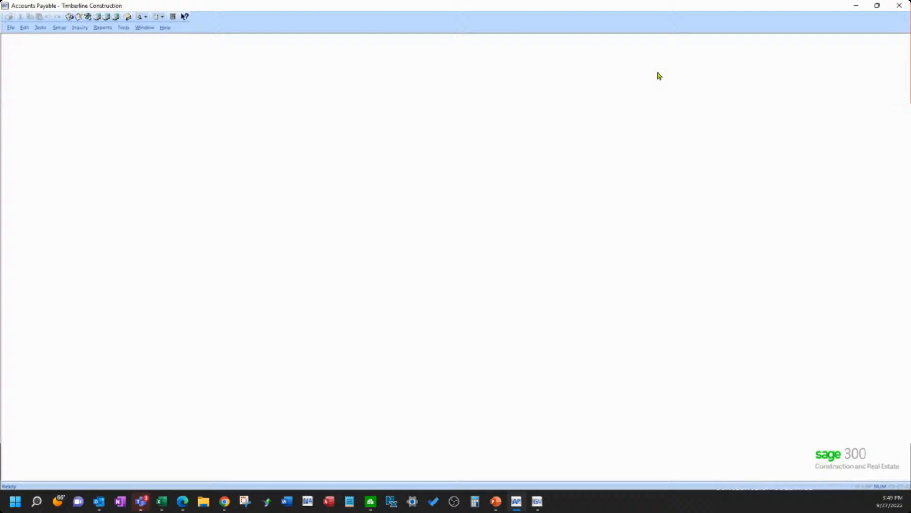
pyautogui.click(123, 28)
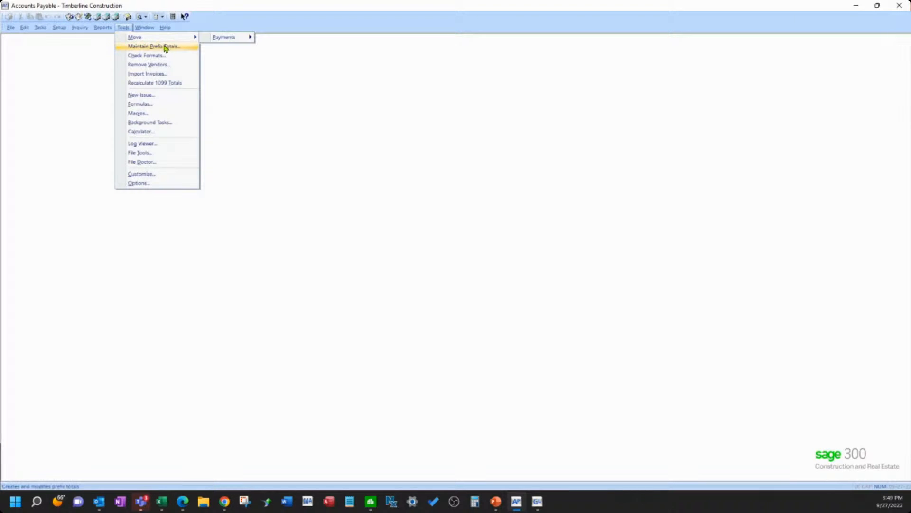
pyautogui.click(181, 74)
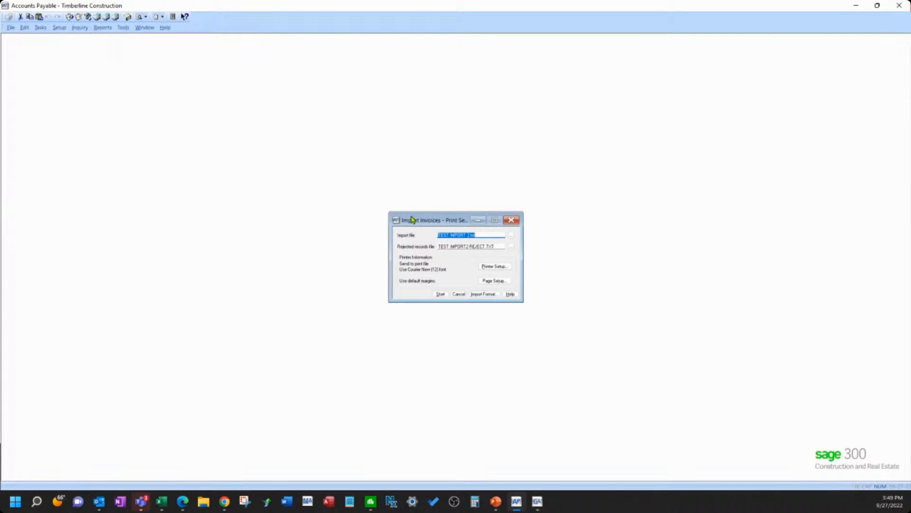
pyautogui.click(484, 295)
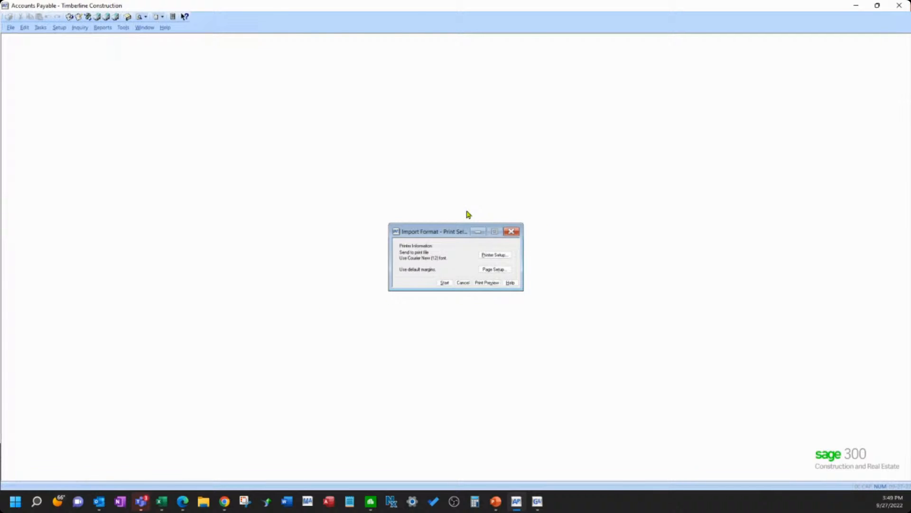
pyautogui.click(490, 283)
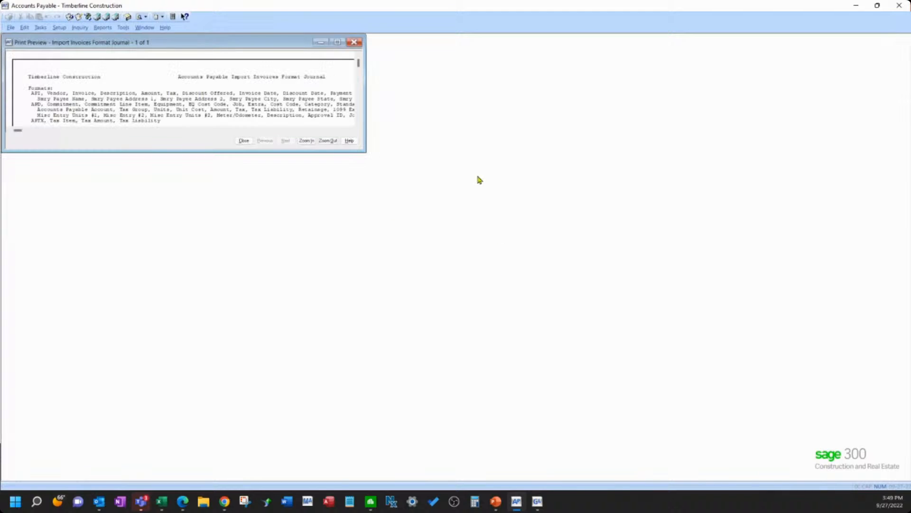
pyautogui.click(337, 42)
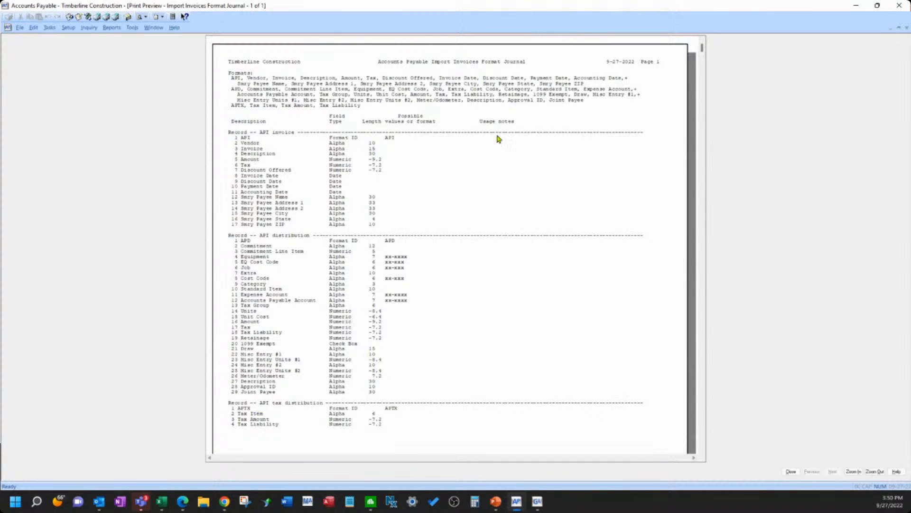
# - Close the import format preview, check the import file field, and cancel the invoice import
pyautogui.click(791, 471)
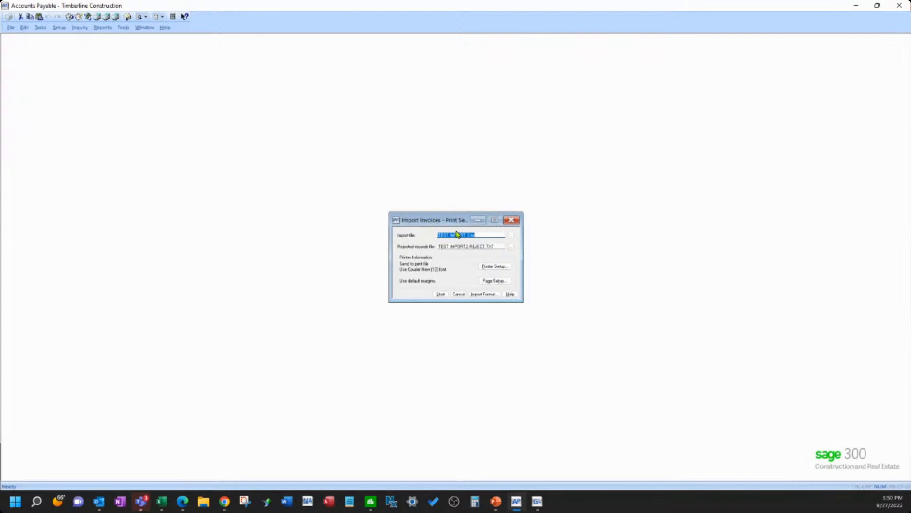
pyautogui.click(483, 236)
pyautogui.click(440, 295)
pyautogui.click(459, 294)
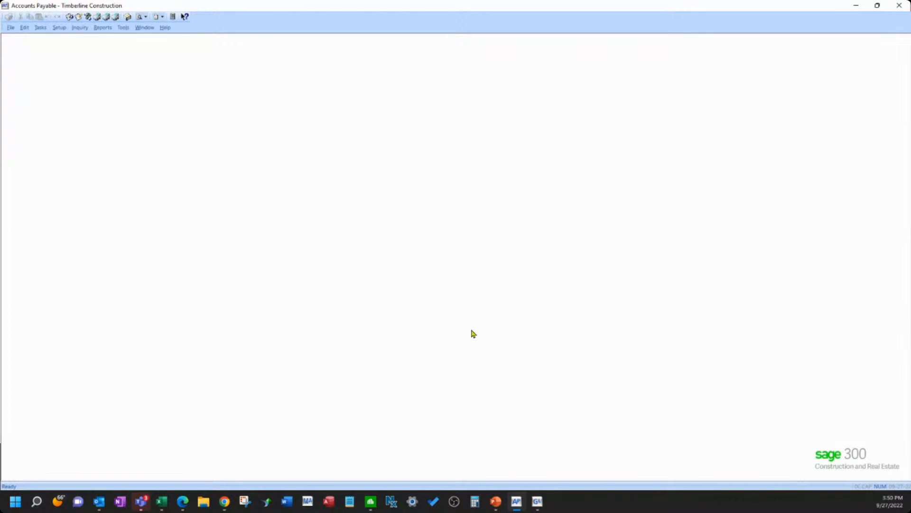
# - Switch to the TEST AP IMPORT.xlsx workbook in Excel and enlarge its window to full screen
pyautogui.moveTo(161, 509)
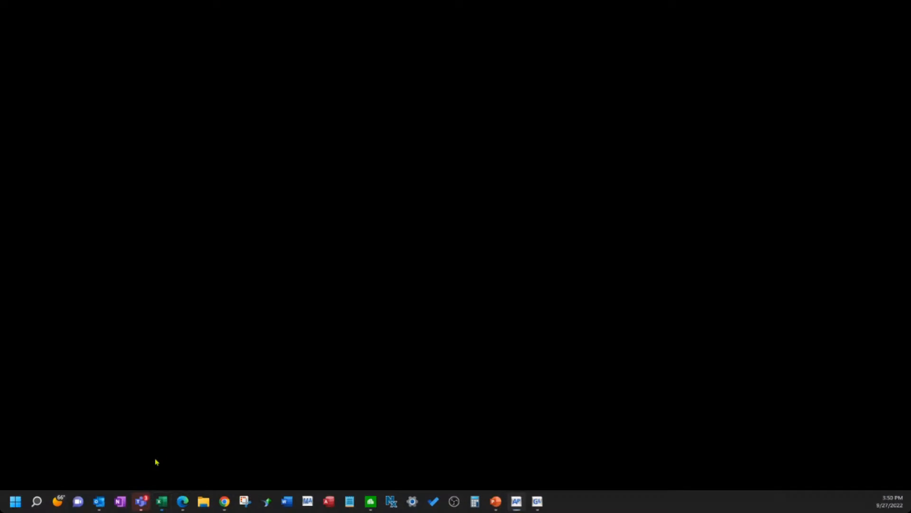
pyautogui.click(155, 460)
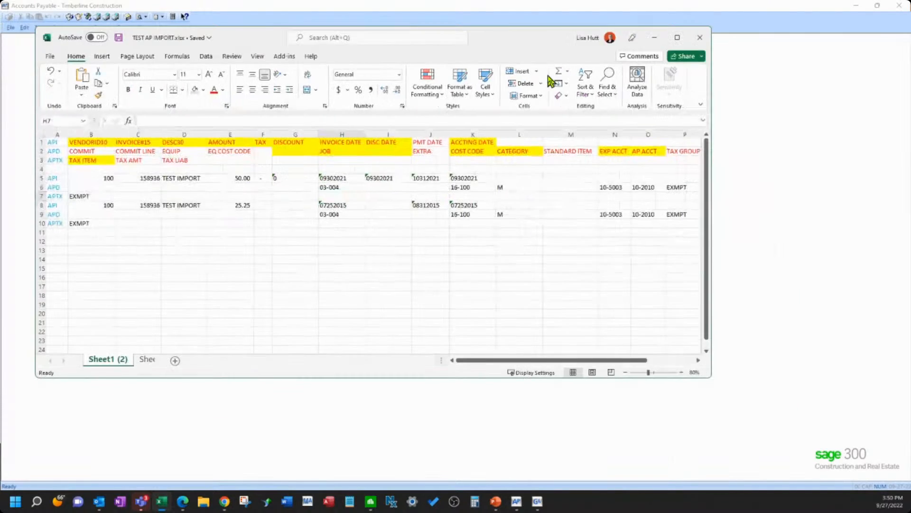
pyautogui.click(763, 71)
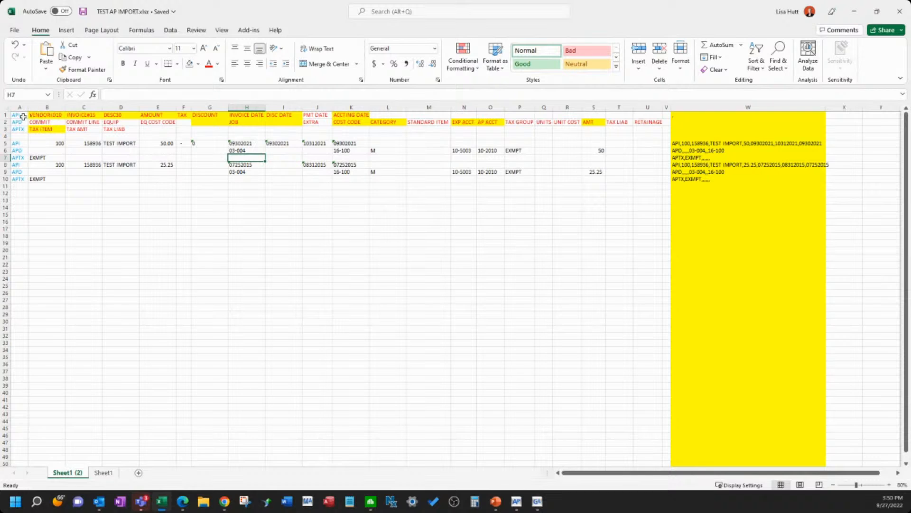
# - Examine the API and APD header rows, including the highlighted fields, and the record identifiers in column A
pyautogui.moveTo(20, 116); pyautogui.dragTo(634, 118)
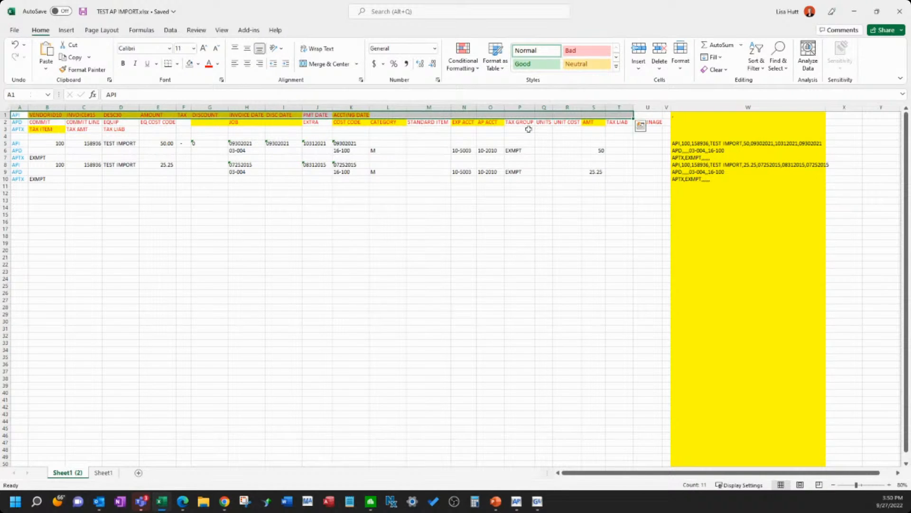
pyautogui.moveTo(14, 121); pyautogui.dragTo(576, 122)
pyautogui.click(198, 173)
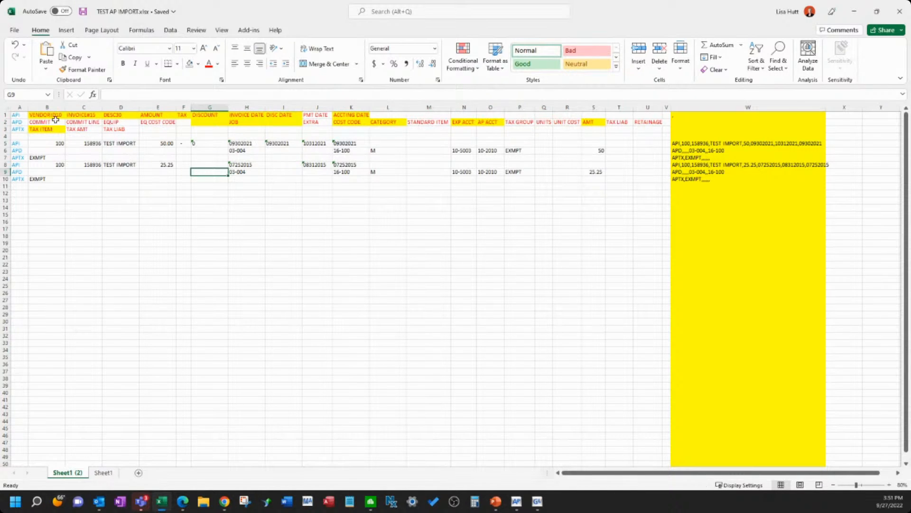
pyautogui.moveTo(37, 114); pyautogui.dragTo(361, 114)
pyautogui.click(249, 227)
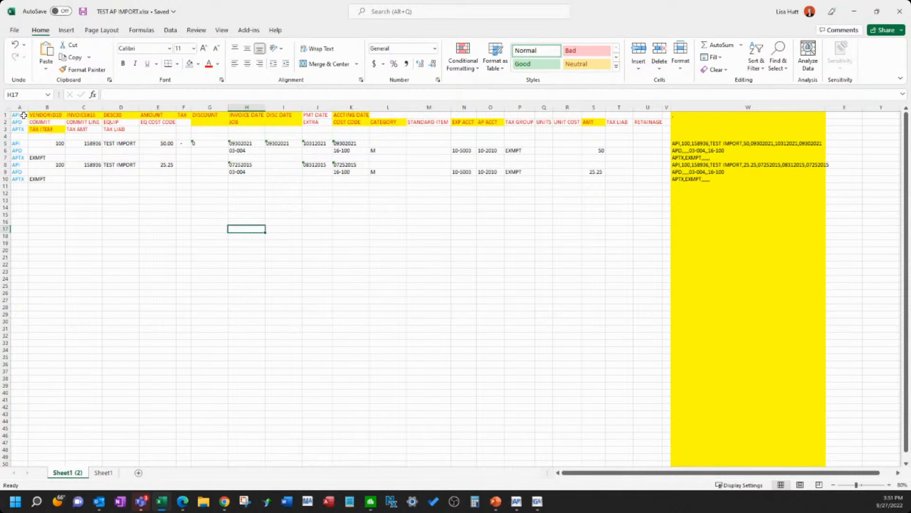
pyautogui.moveTo(21, 115); pyautogui.dragTo(24, 224)
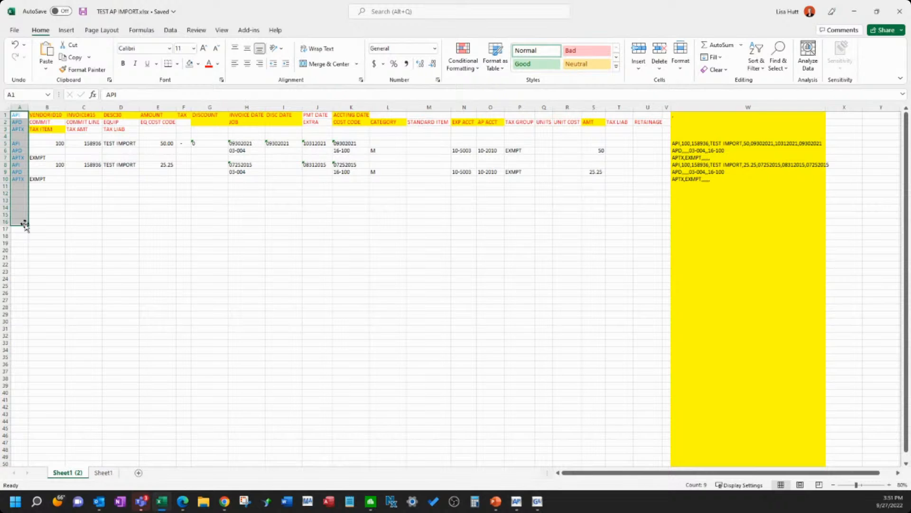
pyautogui.click(18, 106)
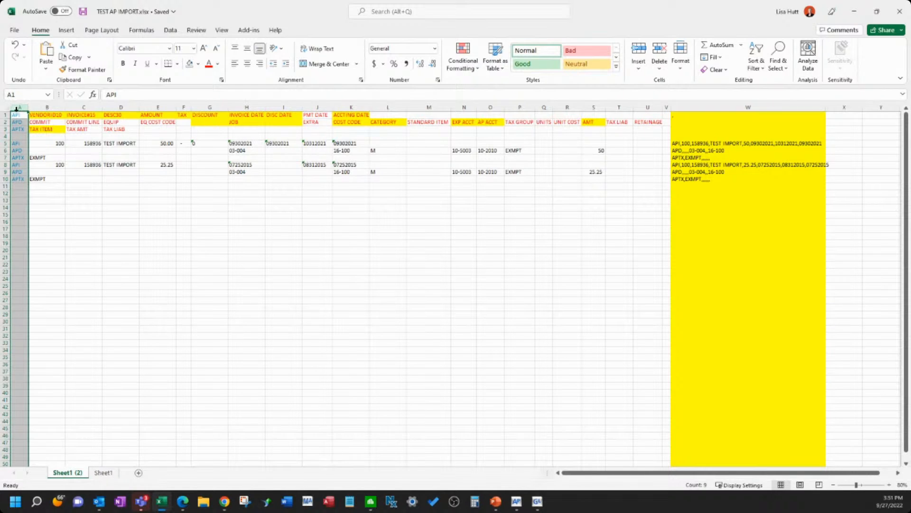
pyautogui.click(101, 239)
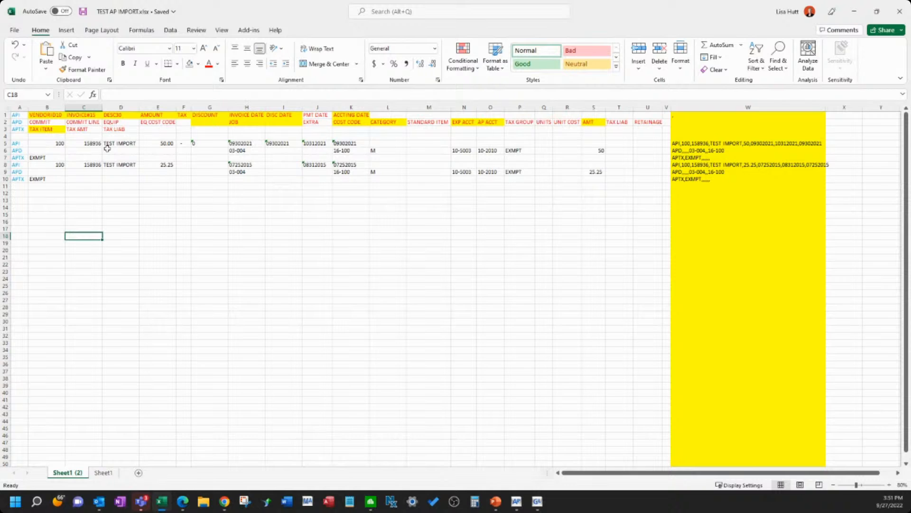
pyautogui.click(204, 191)
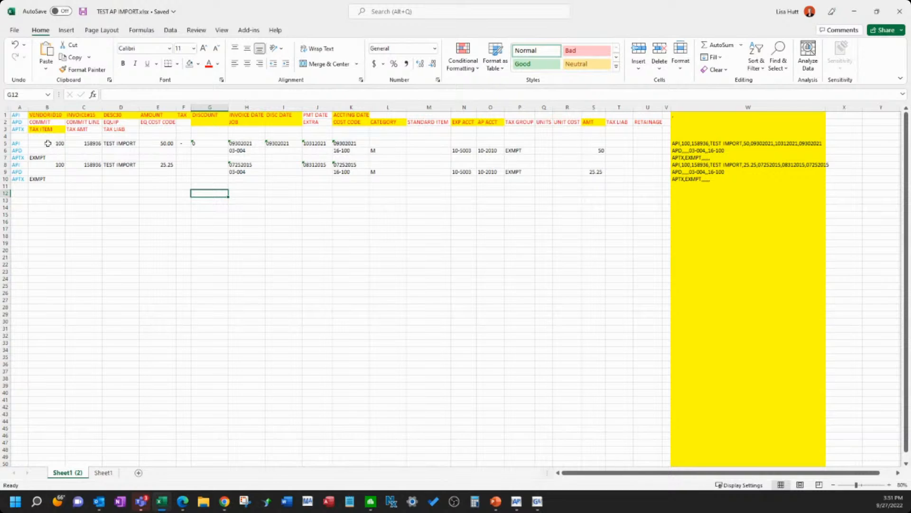
# - Examine the vendor, invoice, description, amount and discount fields of the first API invoice record in row 5
pyautogui.moveTo(47, 143); pyautogui.dragTo(150, 143)
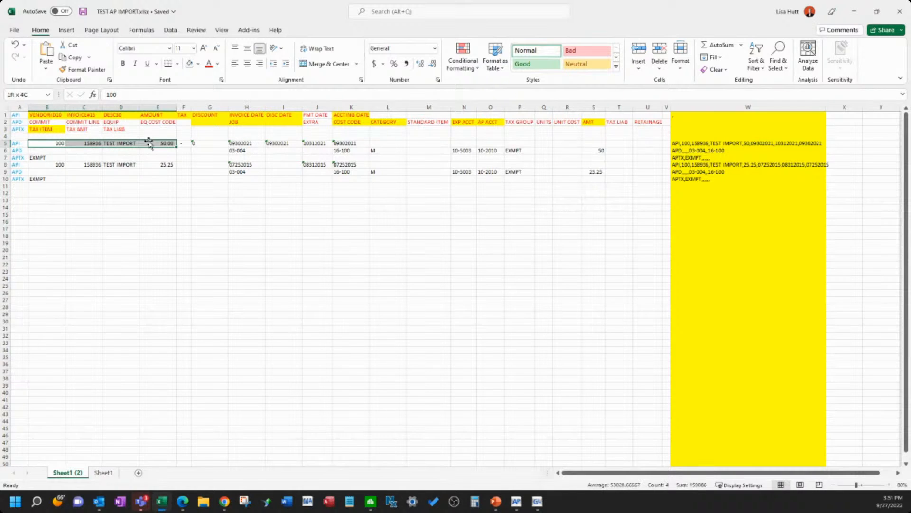
pyautogui.click(119, 157)
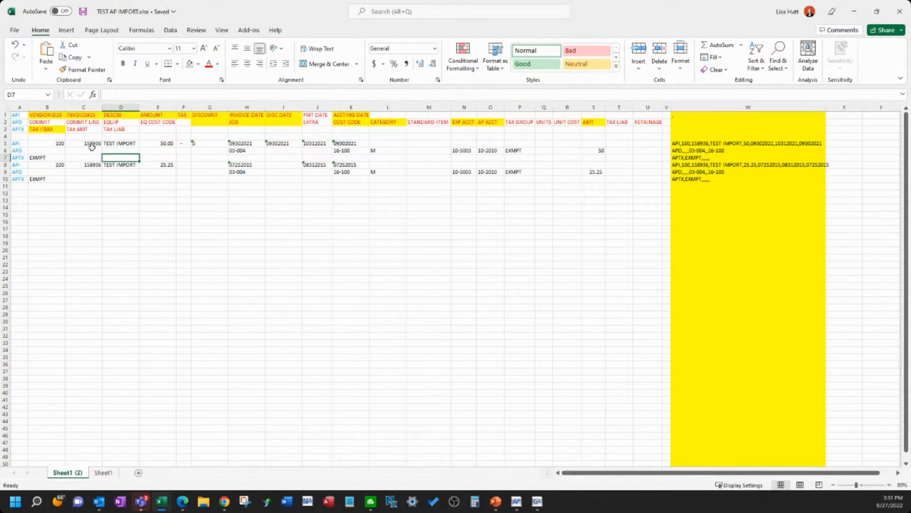
pyautogui.click(61, 143)
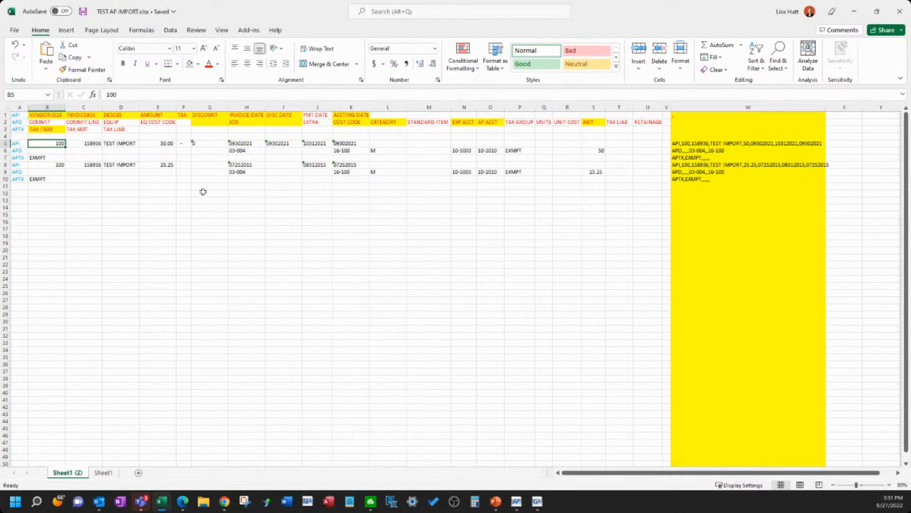
pyautogui.click(95, 147)
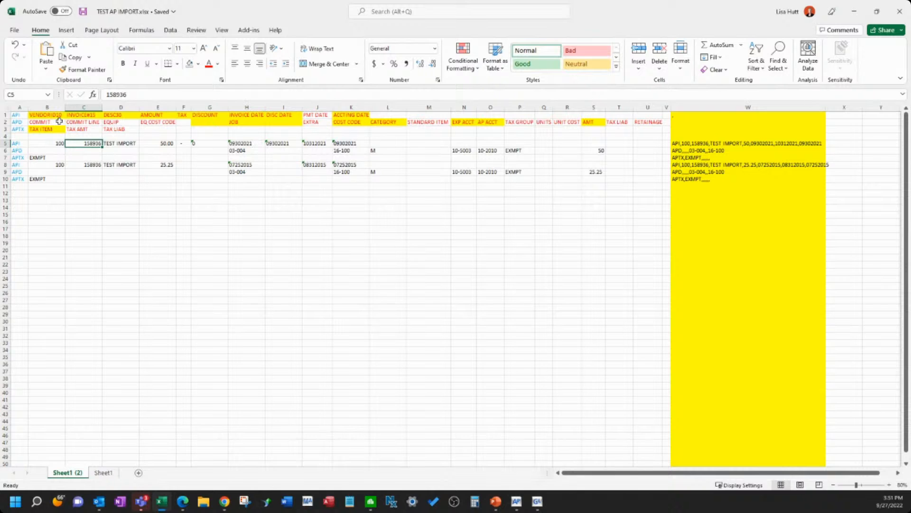
pyautogui.click(57, 144)
pyautogui.click(98, 117)
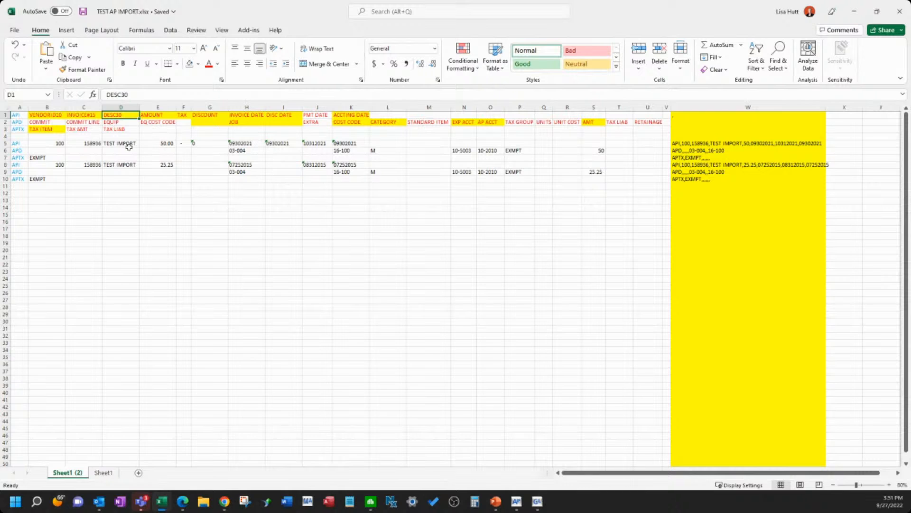
pyautogui.click(129, 146)
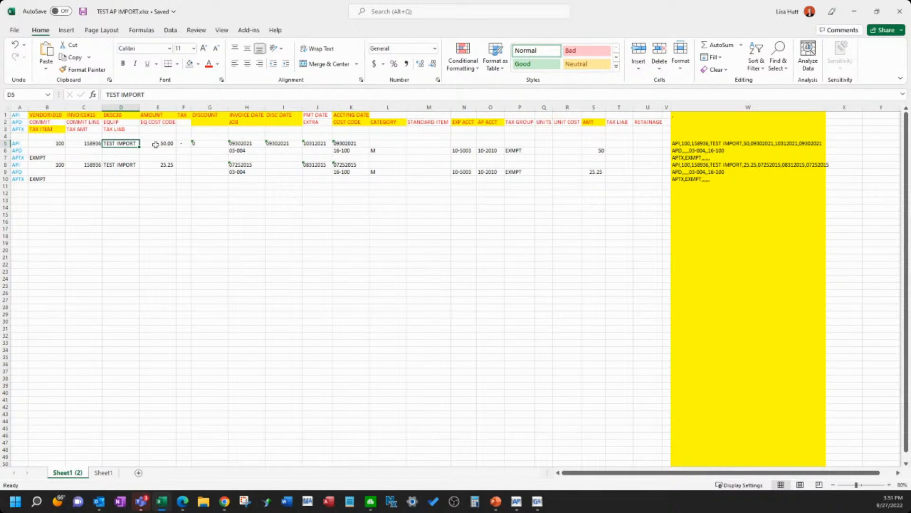
pyautogui.moveTo(158, 142); pyautogui.dragTo(167, 156)
pyautogui.click(122, 144)
pyautogui.moveTo(168, 145); pyautogui.dragTo(172, 151)
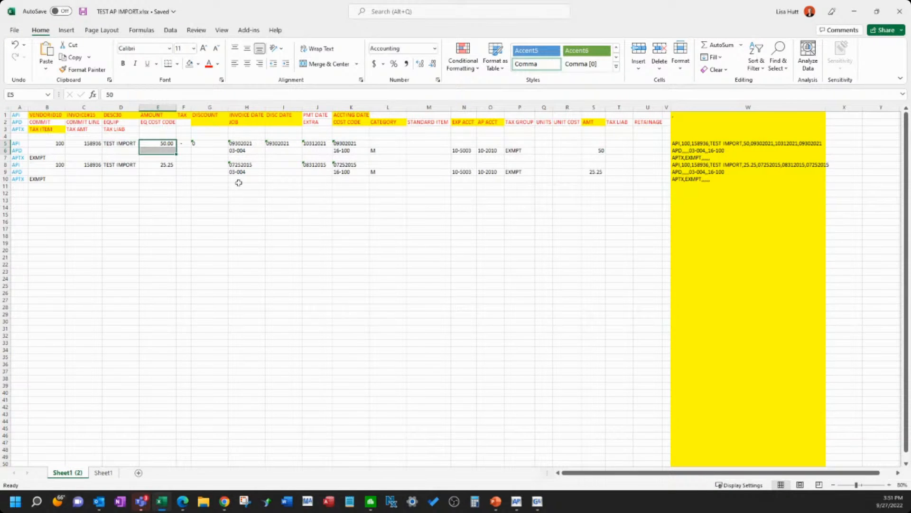
pyautogui.click(201, 158)
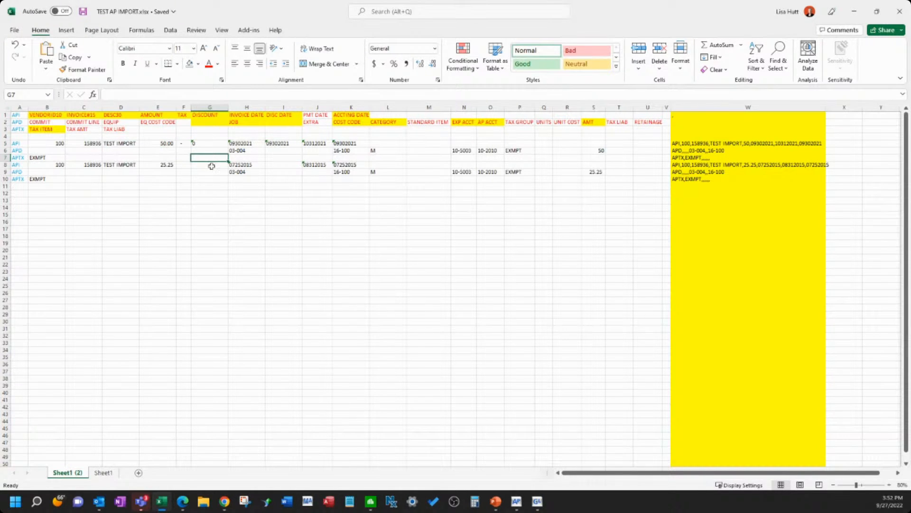
# - Check the invoice, accounting and payment date entries of the API invoice record in row 5
pyautogui.click(248, 144)
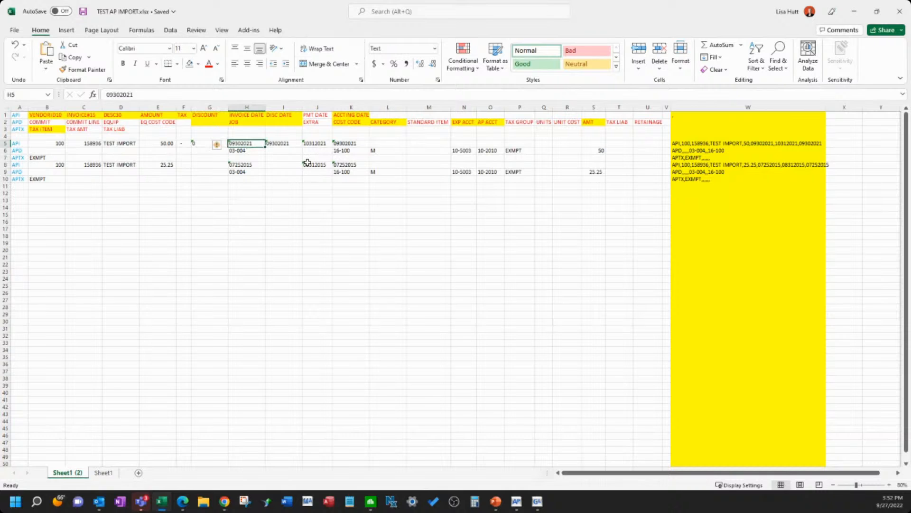
pyautogui.click(357, 144)
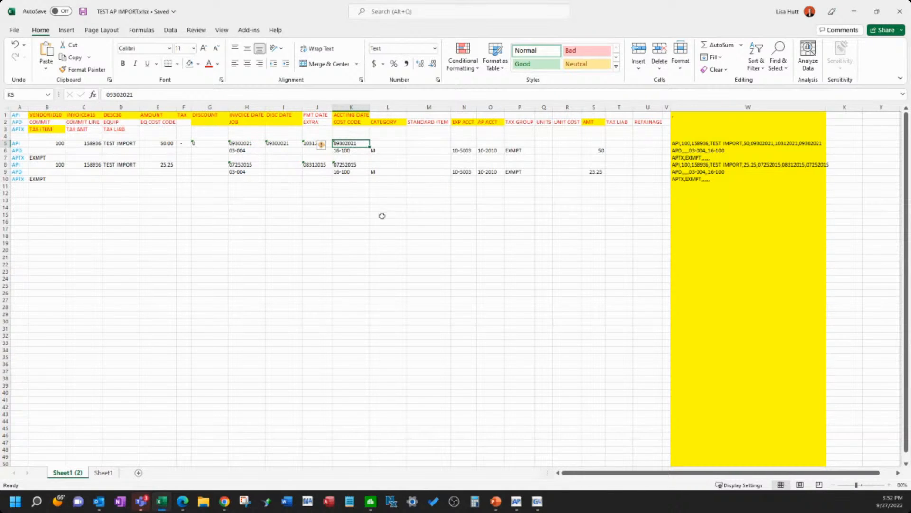
pyautogui.click(363, 221)
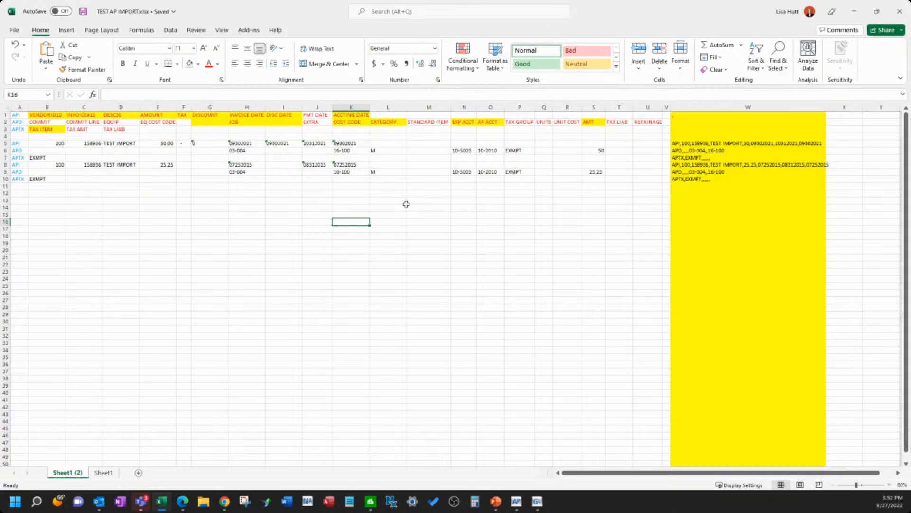
pyautogui.click(318, 144)
pyautogui.click(312, 223)
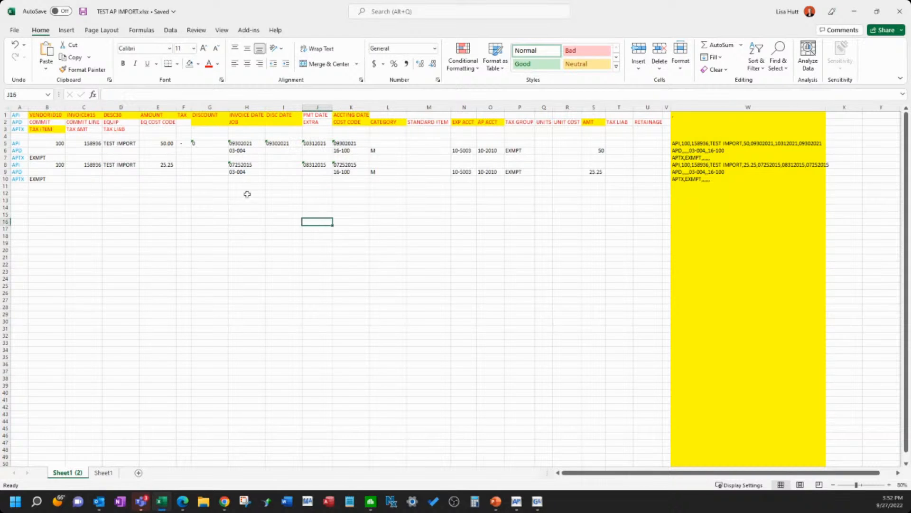
# - Examine the job, cost code, category, account, tax group and amount fields of the APD distribution record in row 6
pyautogui.moveTo(74, 151); pyautogui.dragTo(631, 151)
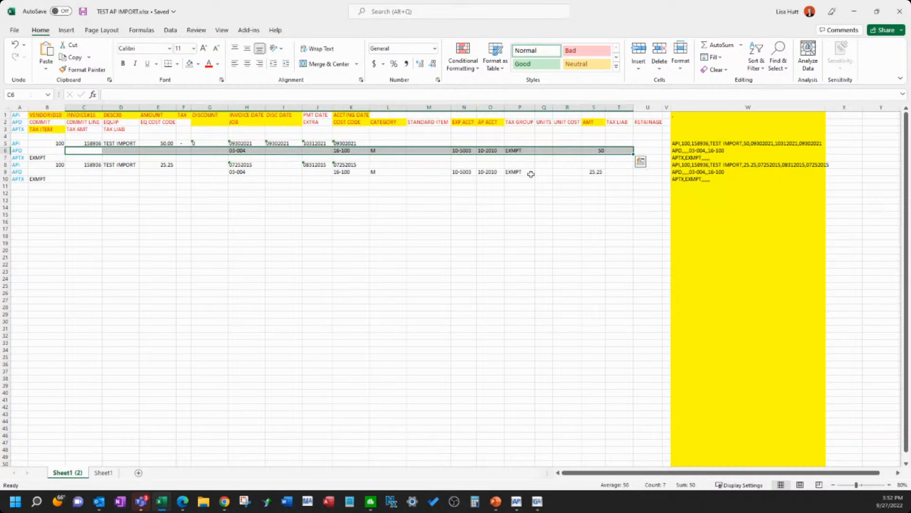
pyautogui.click(254, 227)
pyautogui.click(254, 150)
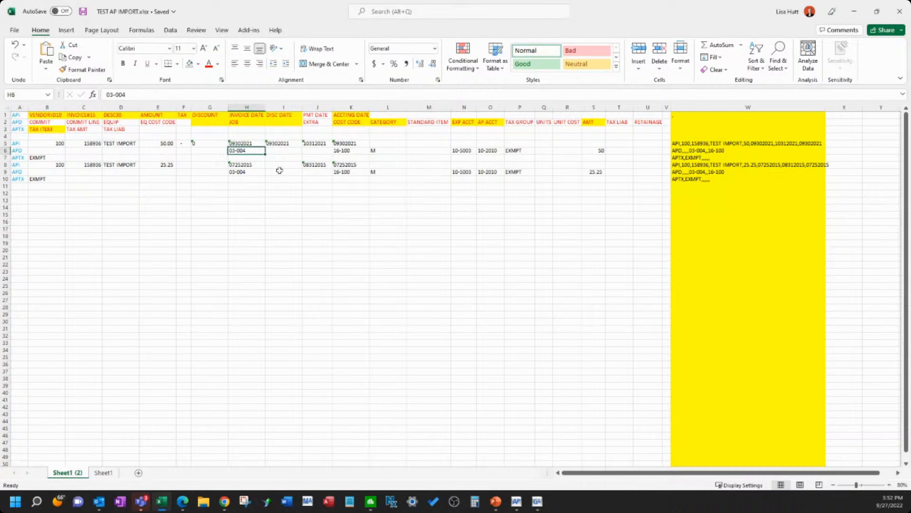
pyautogui.click(358, 151)
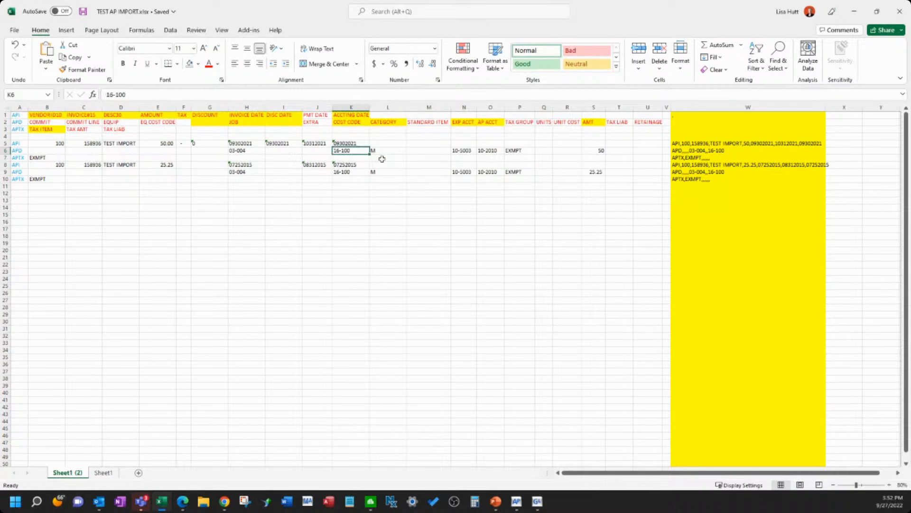
pyautogui.click(392, 150)
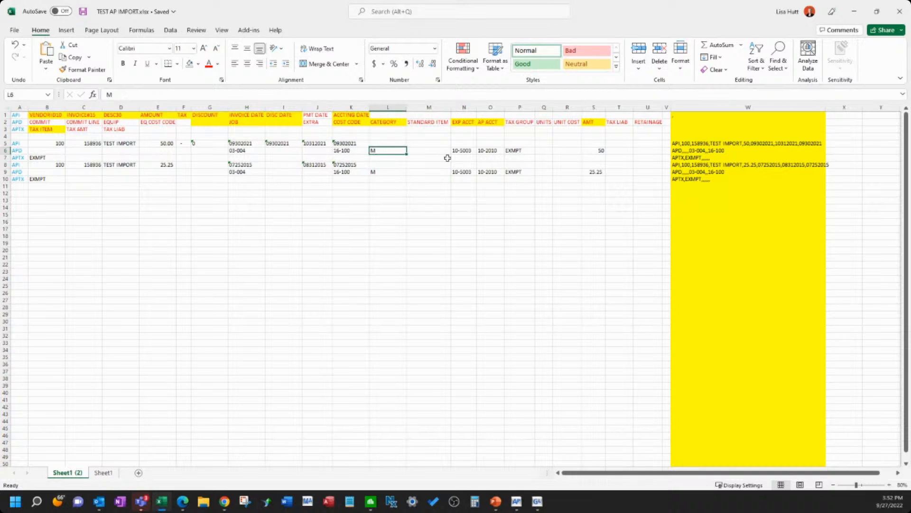
pyautogui.moveTo(455, 151); pyautogui.dragTo(525, 151)
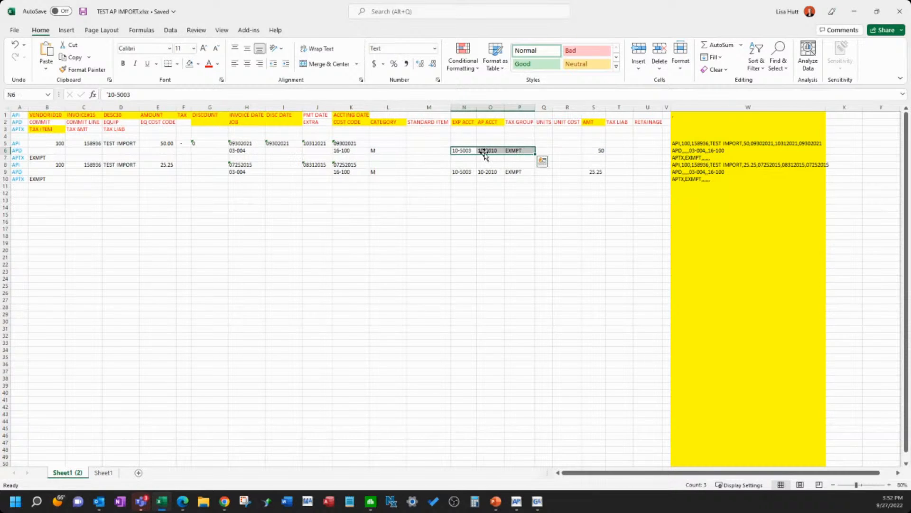
pyautogui.click(455, 150)
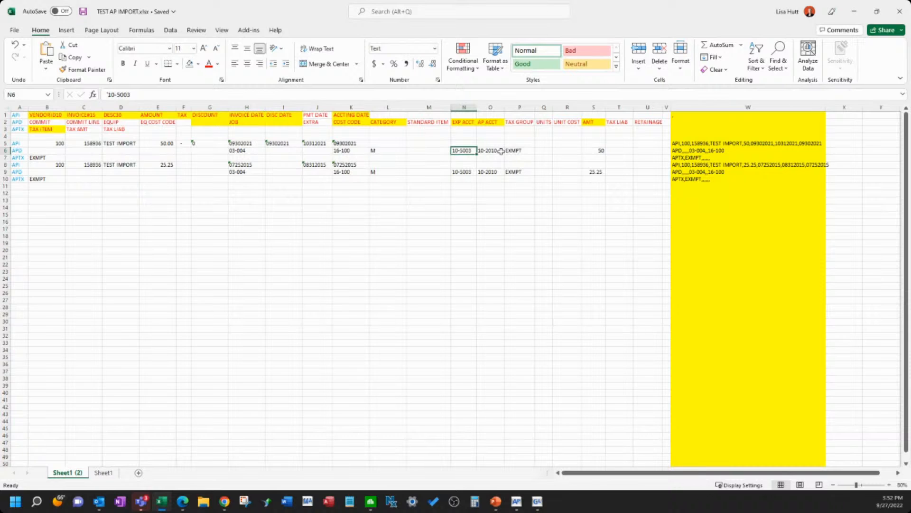
pyautogui.click(501, 152)
pyautogui.click(527, 151)
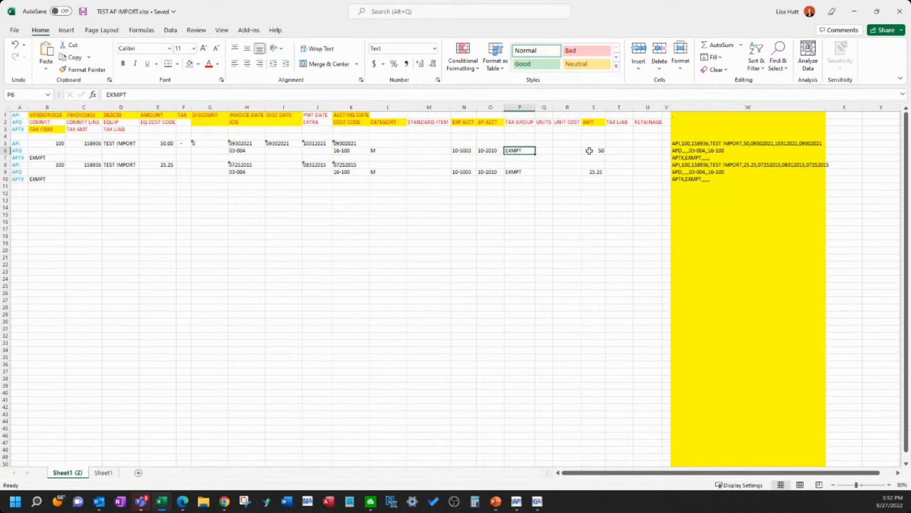
pyautogui.click(603, 150)
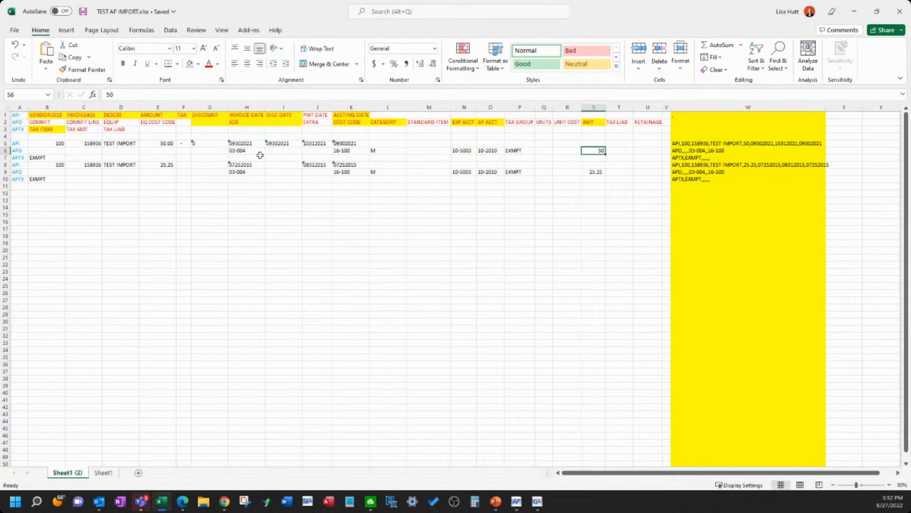
# - Compare the invoice amount in row 5 with the row 6 distribution, and check the second APD record in row 9
pyautogui.click(159, 144)
pyautogui.click(254, 150)
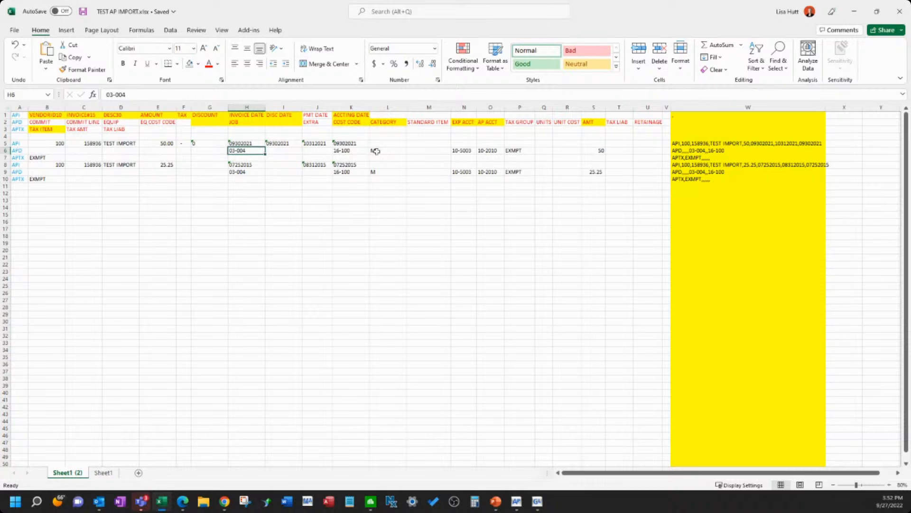
pyautogui.click(248, 172)
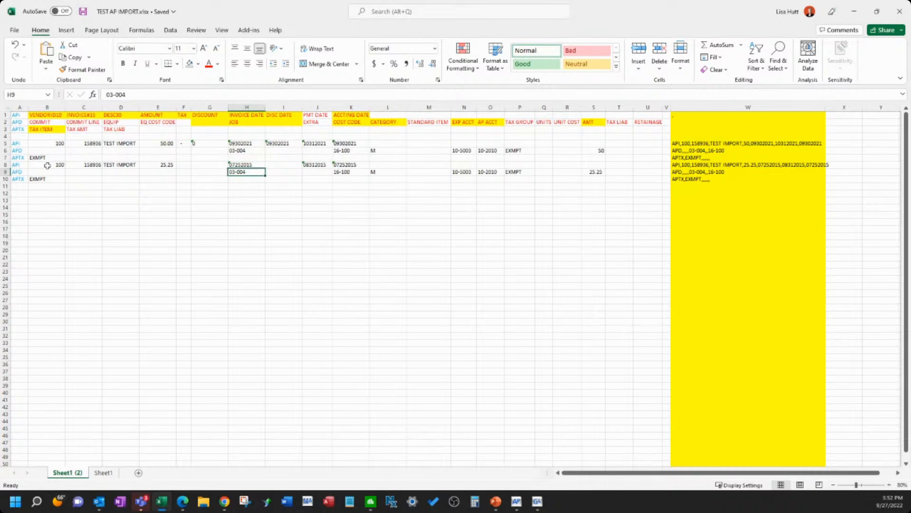
pyautogui.click(20, 171)
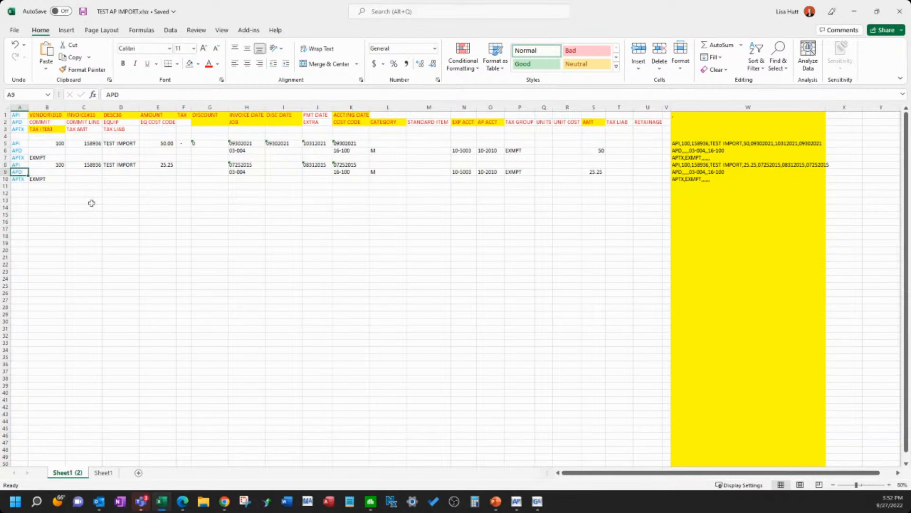
pyautogui.click(122, 214)
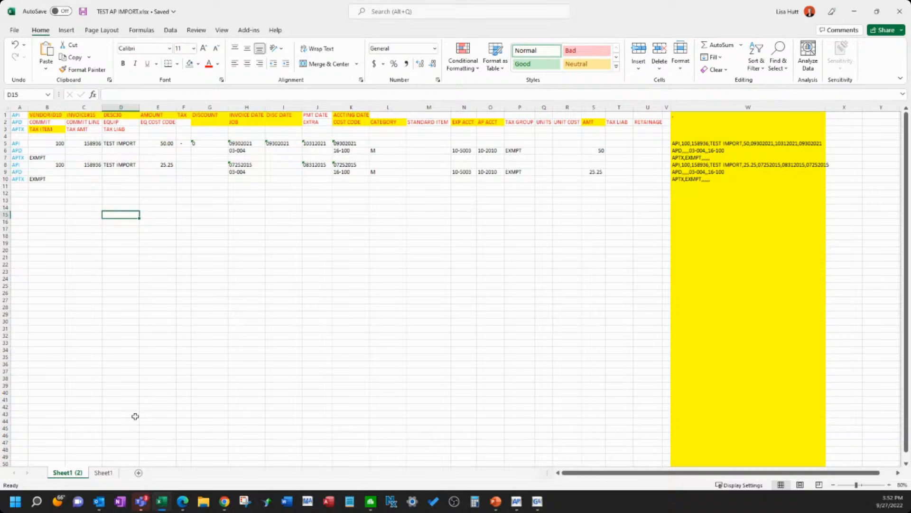
# - View Sheet1 and examine the job and amount entries of the APD distribution lines under the single API invoice
pyautogui.click(105, 473)
pyautogui.click(118, 191)
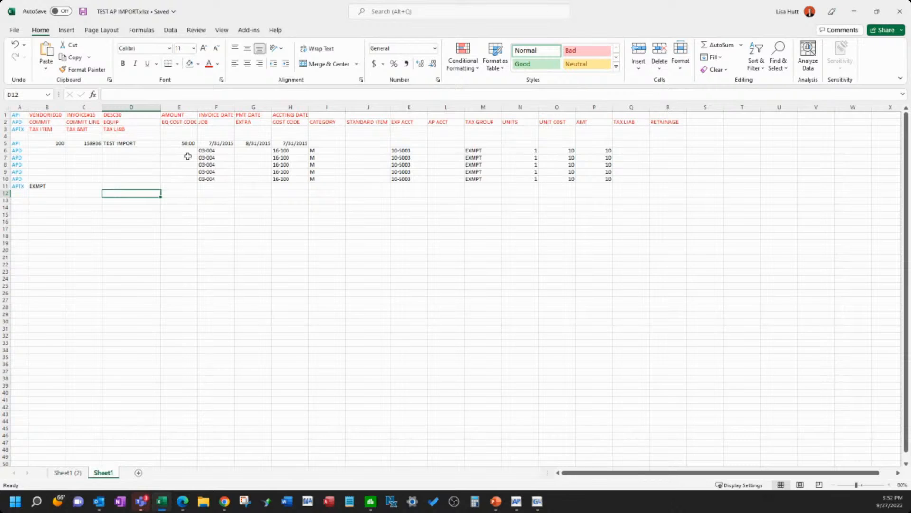
pyautogui.moveTo(213, 150); pyautogui.dragTo(216, 186)
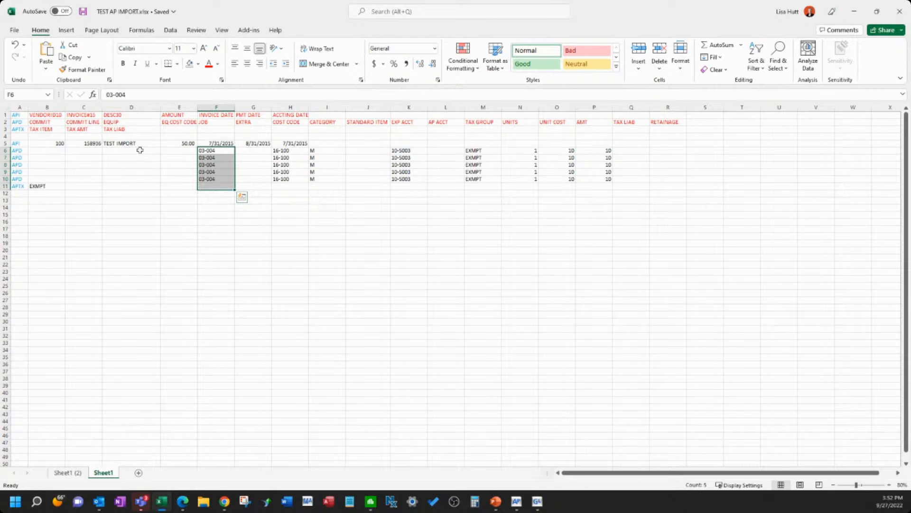
pyautogui.click(179, 143)
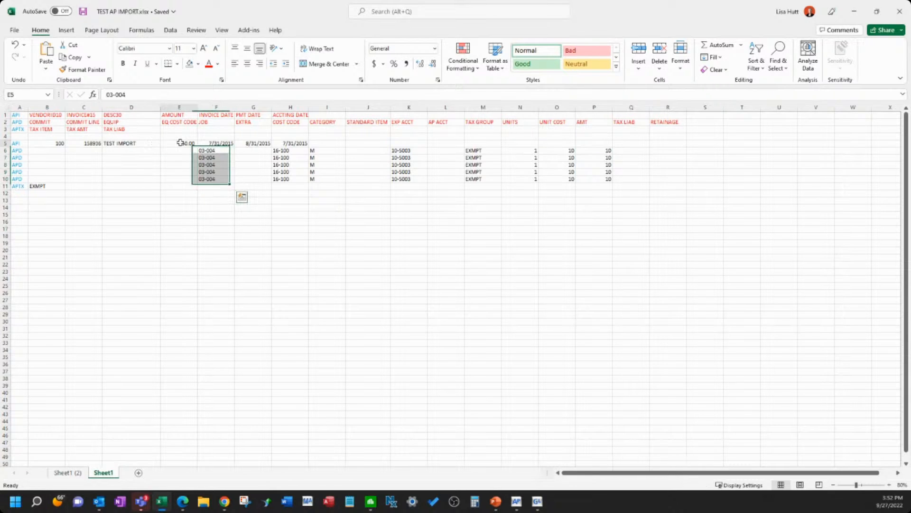
pyautogui.click(4, 143)
pyautogui.moveTo(21, 150); pyautogui.dragTo(27, 183)
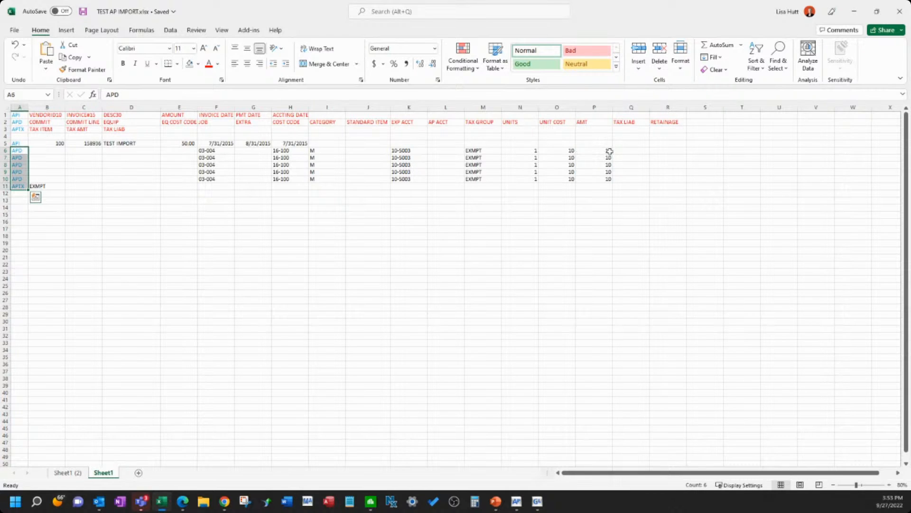
pyautogui.moveTo(609, 150); pyautogui.dragTo(610, 182)
pyautogui.click(496, 236)
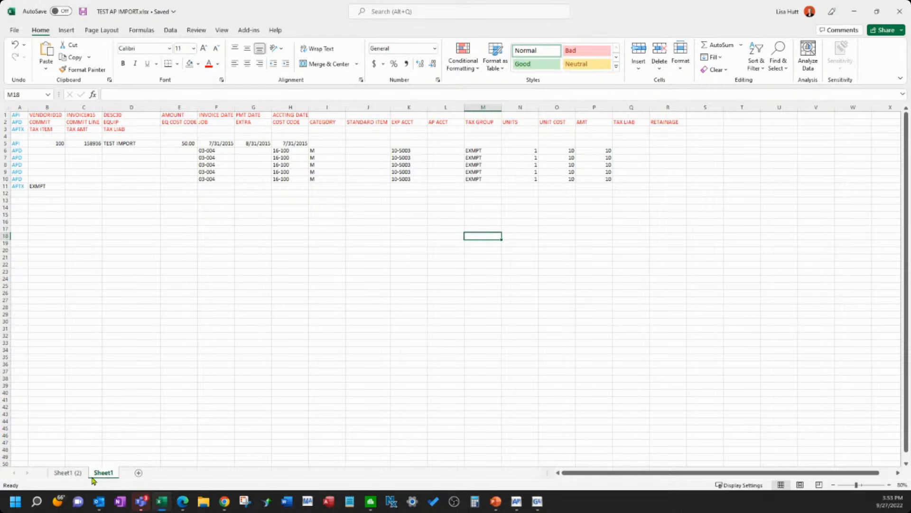
# - Return to Sheet1 (2) and review the complete set of invoice records from row 5 down
pyautogui.click(76, 473)
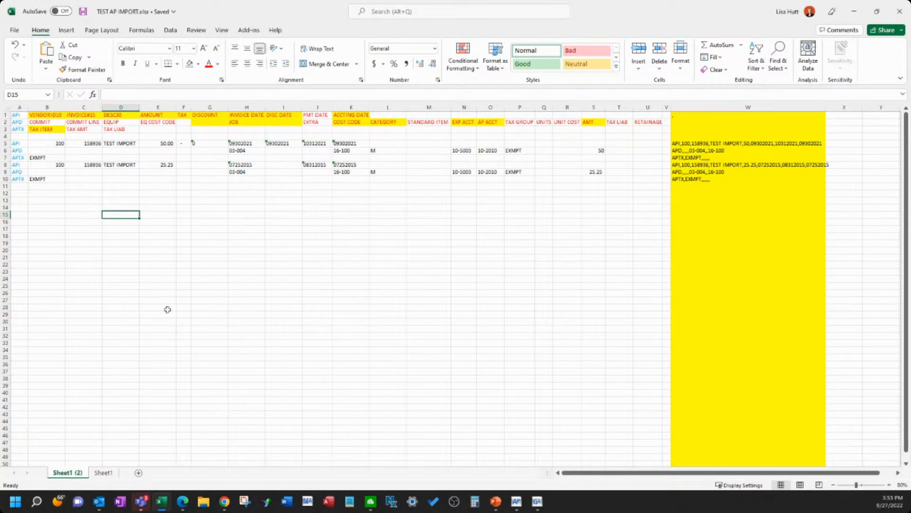
pyautogui.click(368, 236)
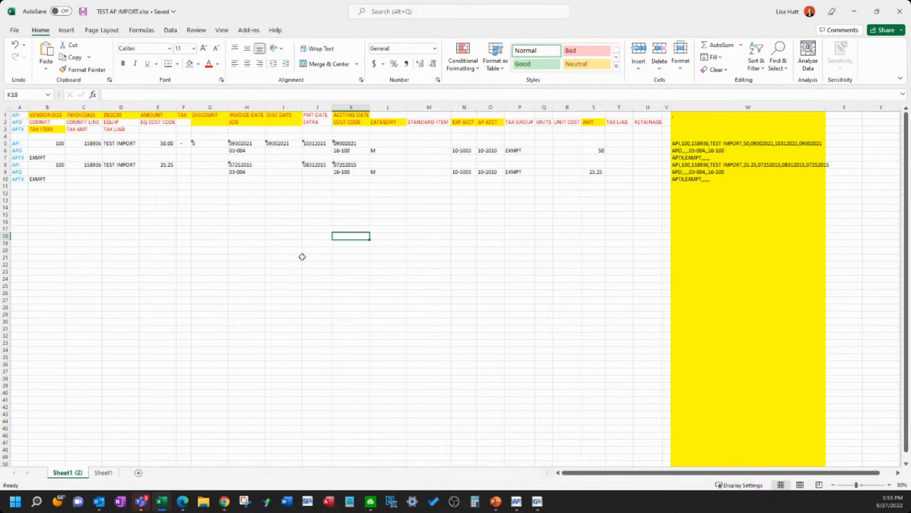
pyautogui.click(349, 192)
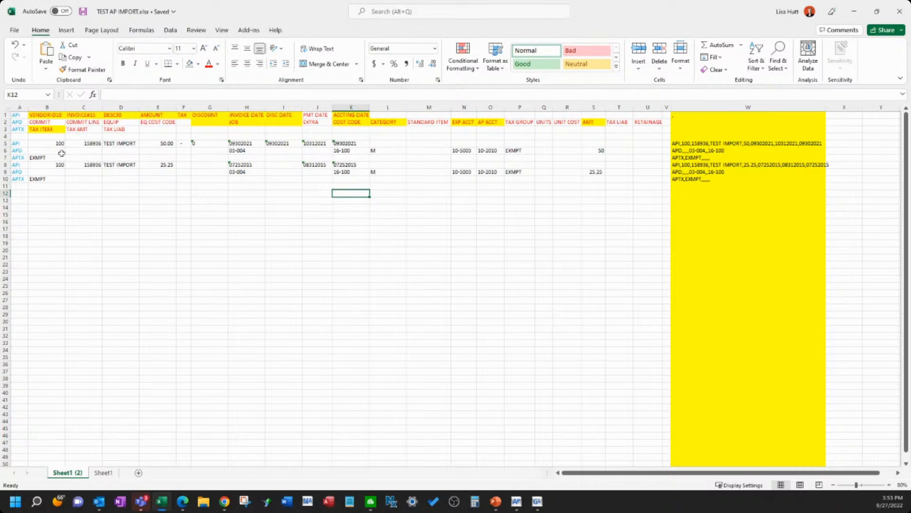
pyautogui.moveTo(6, 143); pyautogui.dragTo(11, 186)
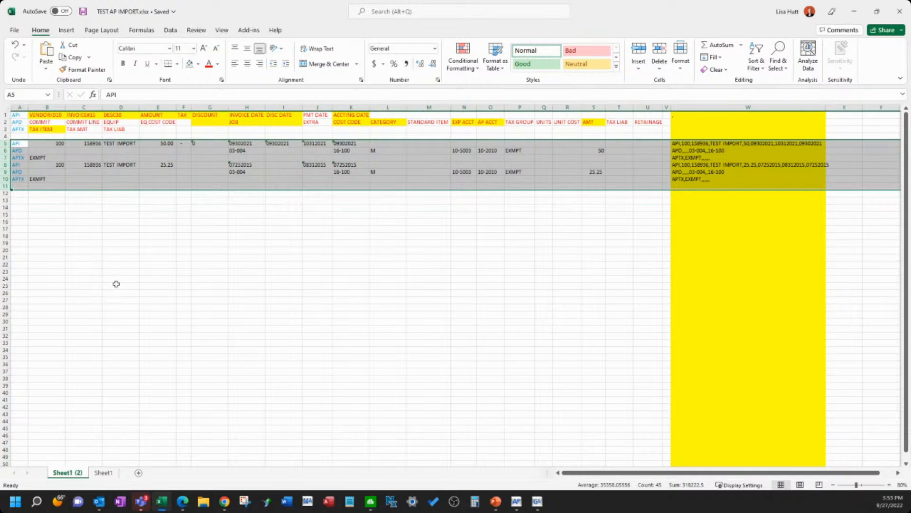
pyautogui.click(99, 273)
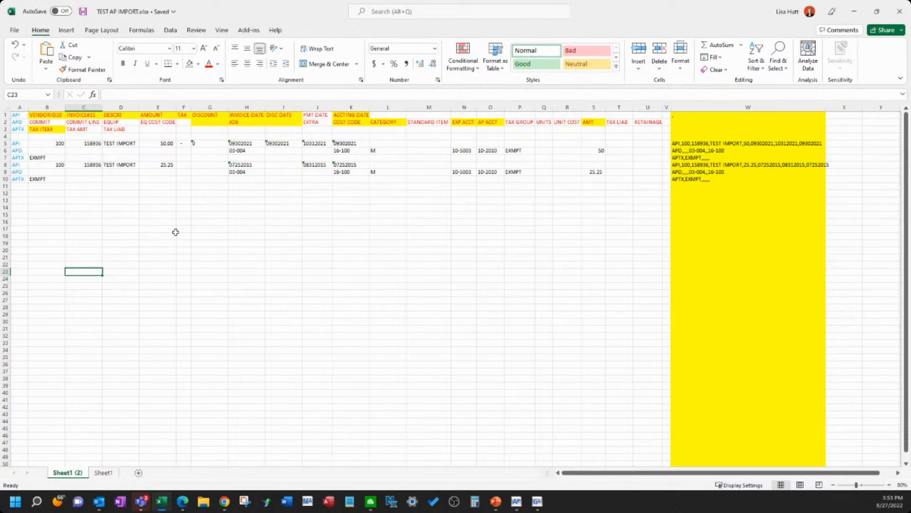
pyautogui.click(105, 207)
pyautogui.click(85, 214)
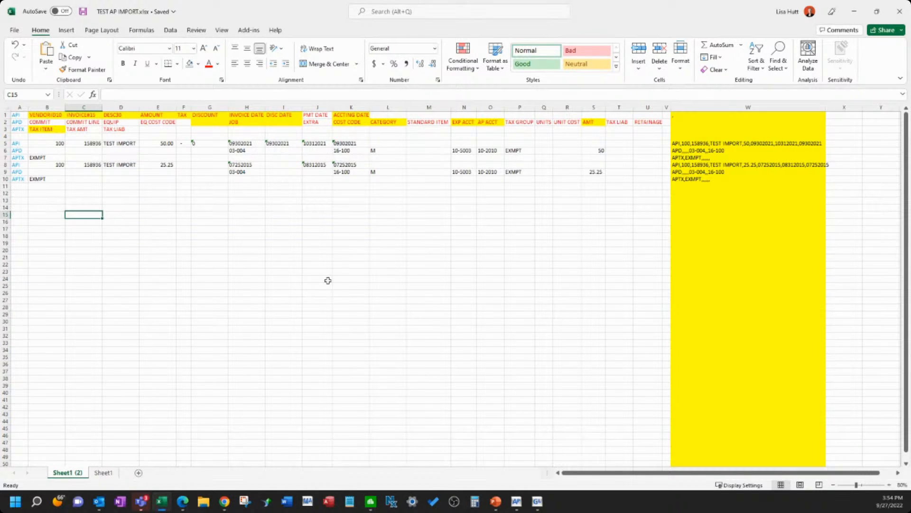
# - Compare the invoice date entries in rows 5 and 8 and look over the second API invoice record
pyautogui.click(241, 144)
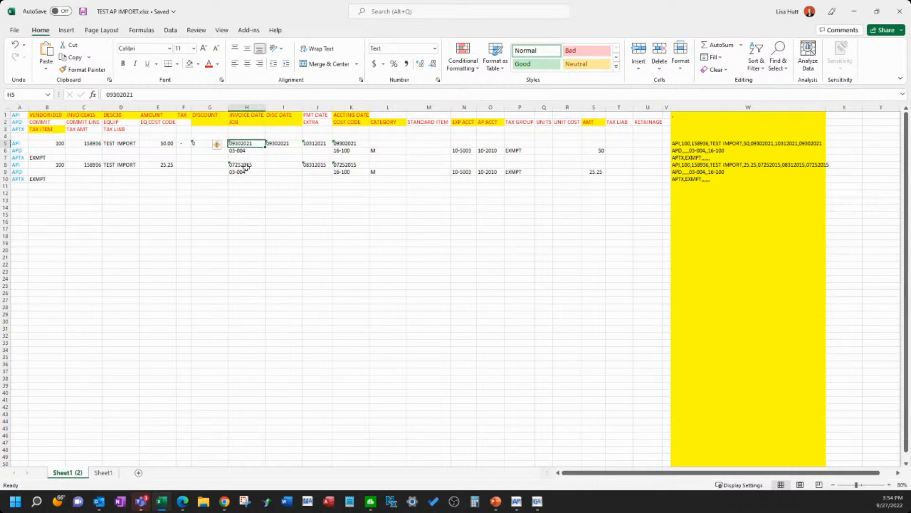
pyautogui.click(246, 165)
pyautogui.click(248, 142)
pyautogui.click(252, 167)
pyautogui.click(253, 142)
pyautogui.click(9, 164)
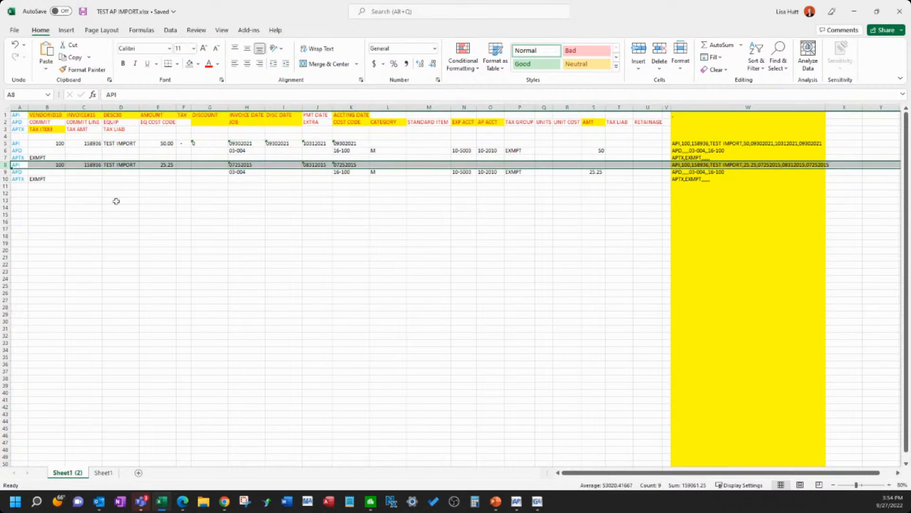
pyautogui.click(117, 200)
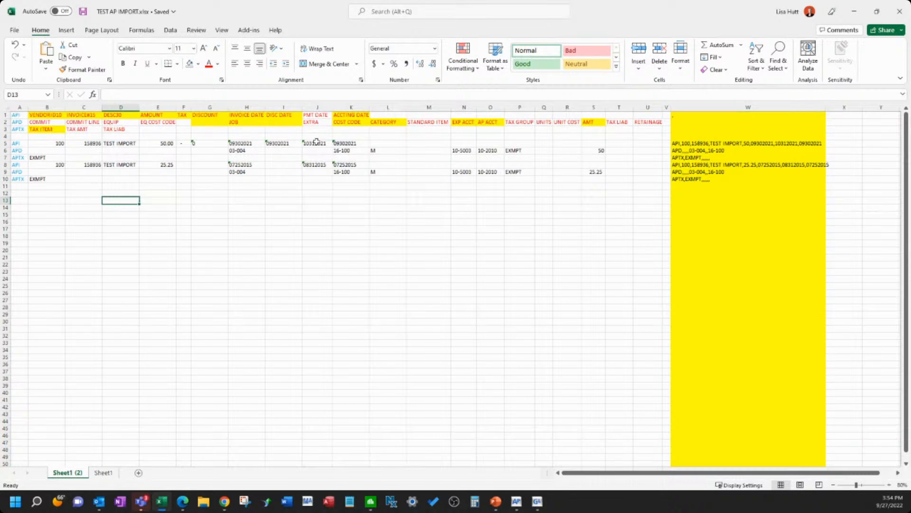
# - Compare the invoice data in the field columns with the concatenated import strings in column W
pyautogui.moveTo(41, 138); pyautogui.dragTo(634, 317)
pyautogui.moveTo(727, 141); pyautogui.dragTo(732, 204)
pyautogui.click(571, 244)
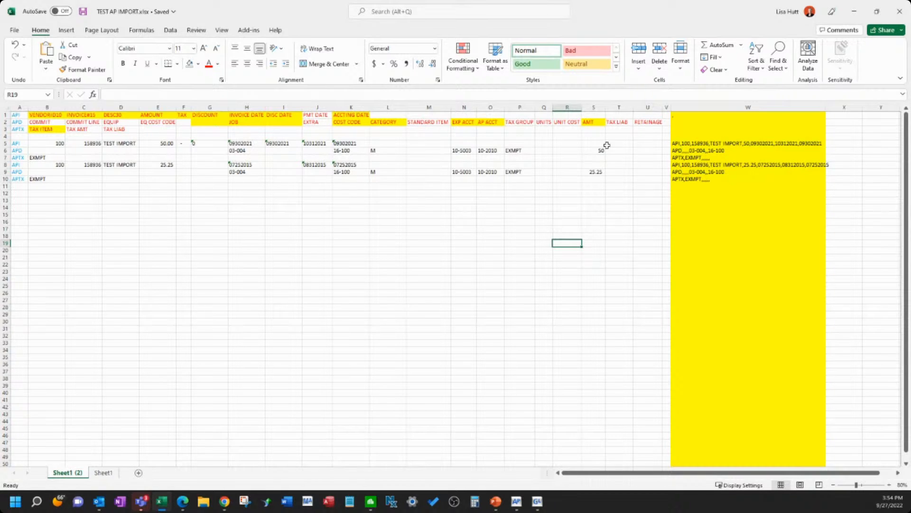
pyautogui.moveTo(600, 144); pyautogui.dragTo(181, 187)
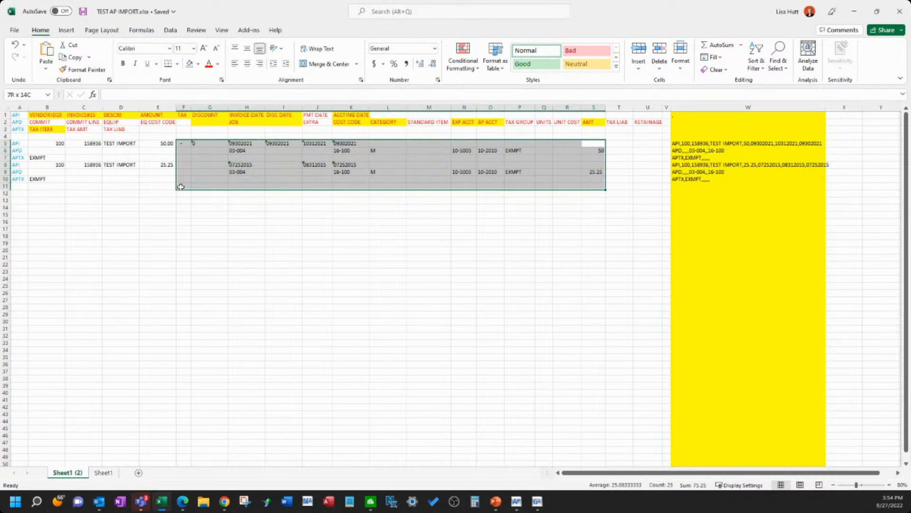
pyautogui.moveTo(715, 142); pyautogui.dragTo(713, 209)
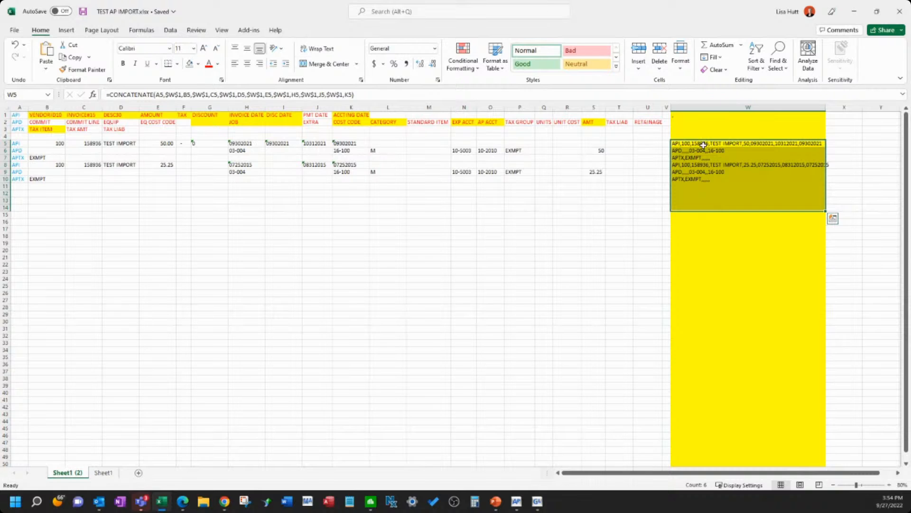
pyautogui.moveTo(705, 143); pyautogui.dragTo(704, 201)
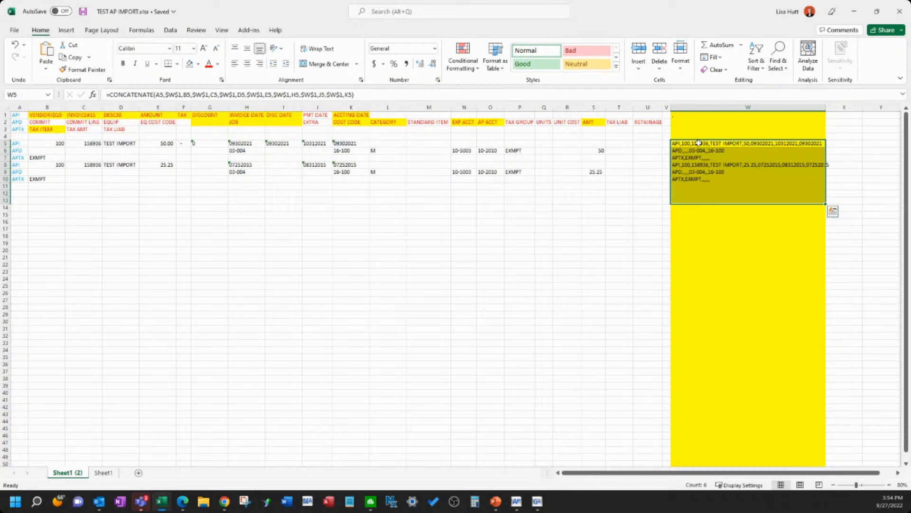
# - Copy the concatenated records in W5:W10 into a blank Notepad document and enlarge its window to full screen
pyautogui.moveTo(699, 143); pyautogui.dragTo(701, 179)
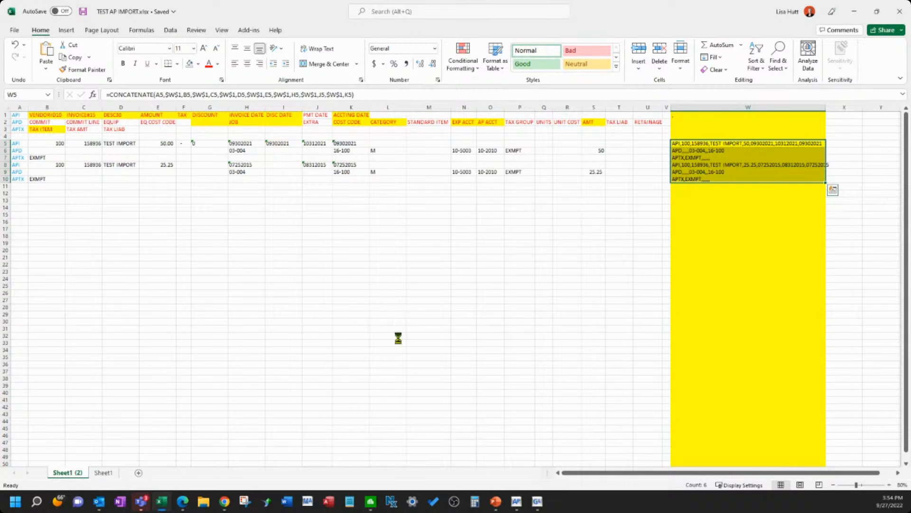
pyautogui.hotkey('ctrl', 'c')
pyautogui.click(349, 502)
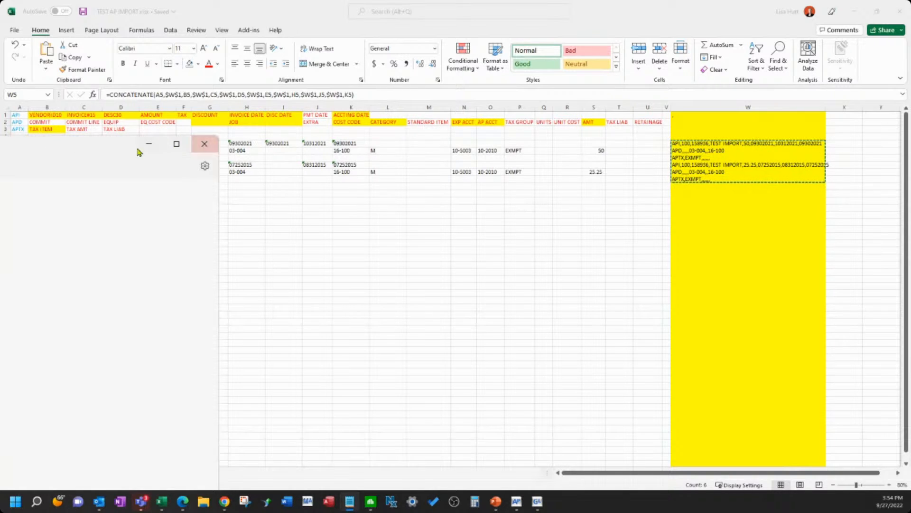
pyautogui.moveTo(99, 145); pyautogui.dragTo(510, 149)
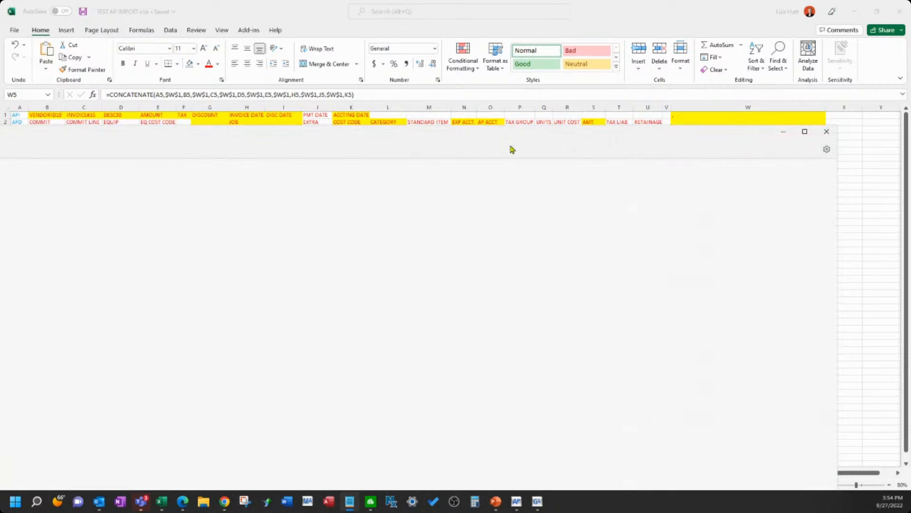
pyautogui.click(802, 132)
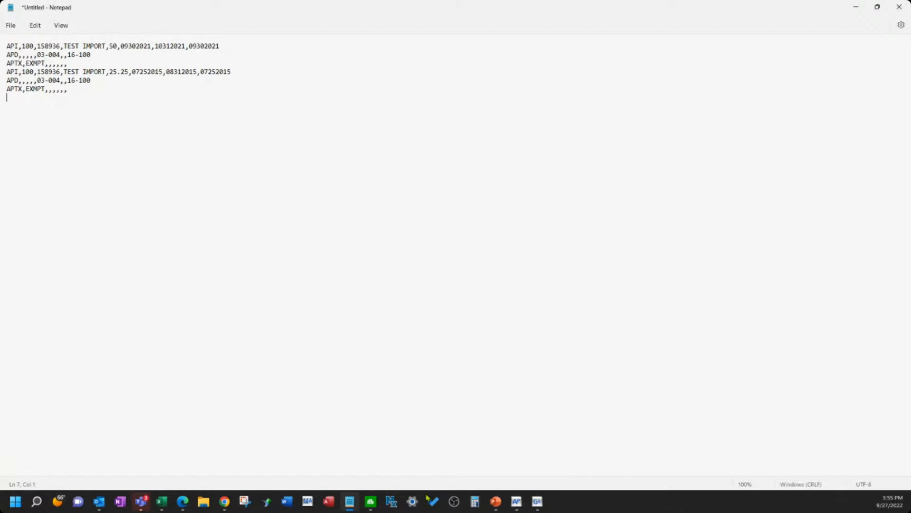
# - Switch to Sage 300 Accounts Payable, open Import Invoices and check the import file browser without choosing a file
pyautogui.click(517, 501)
pyautogui.click(123, 27)
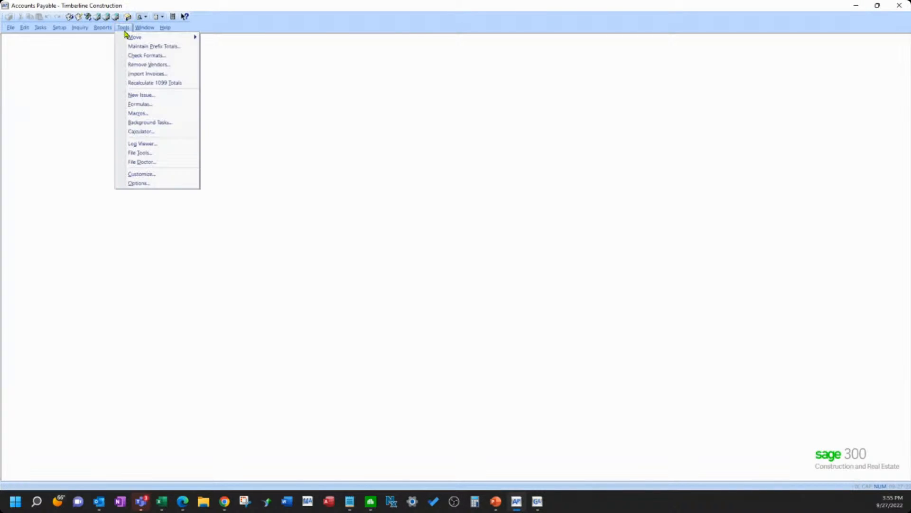
pyautogui.click(148, 75)
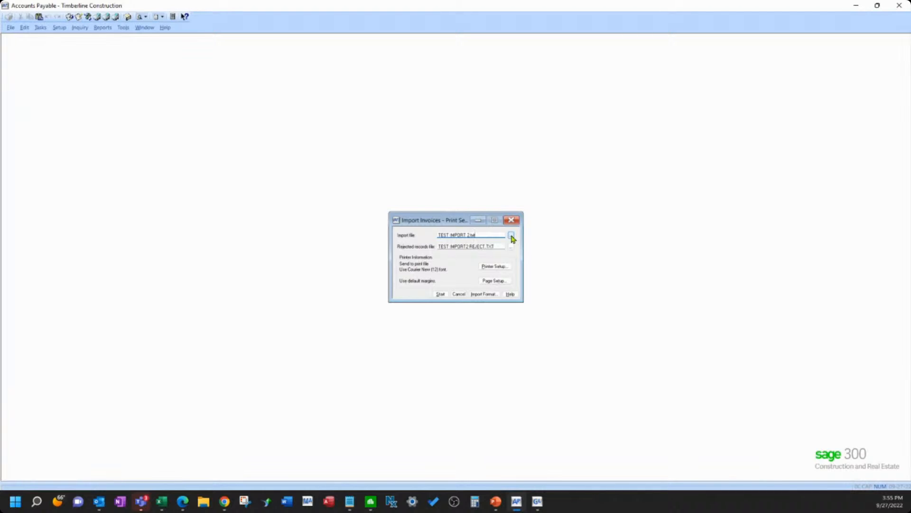
pyautogui.click(460, 247)
pyautogui.click(511, 237)
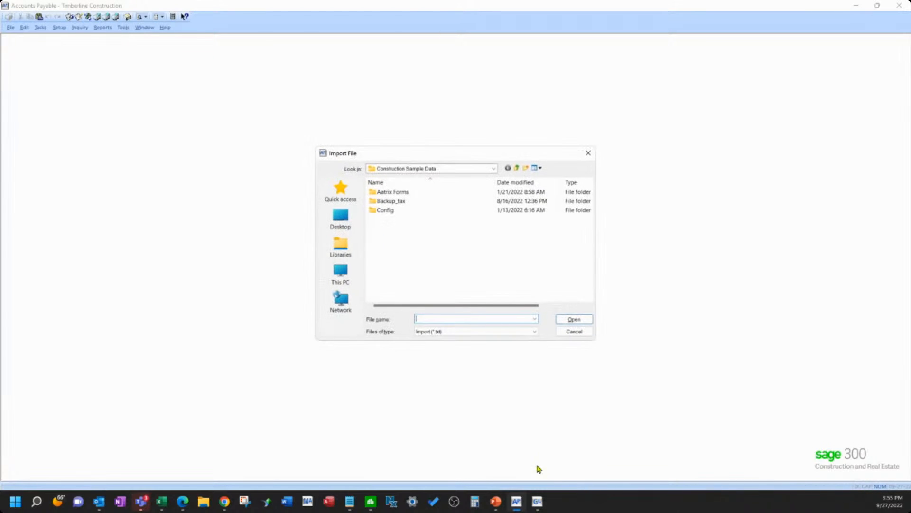
pyautogui.click(574, 332)
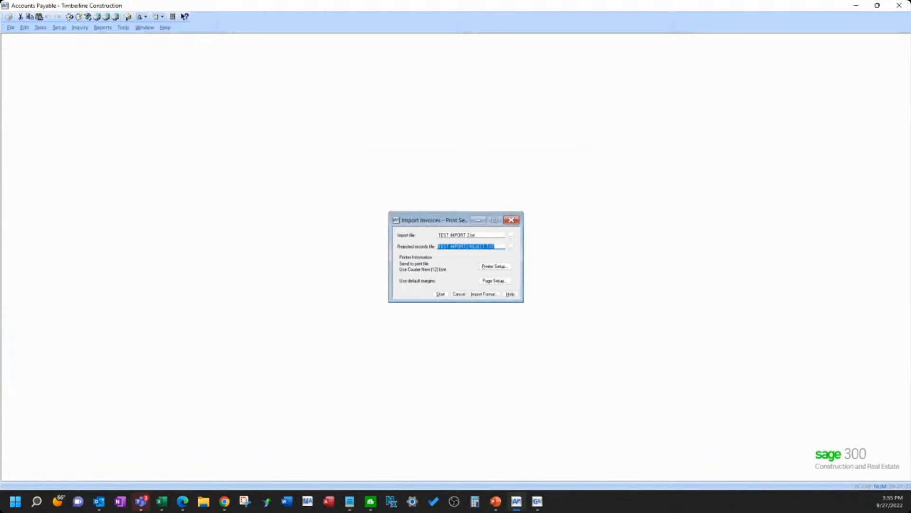
# - Save the Notepad document with the import records to the Desktop as testapinvoice
pyautogui.click(349, 501)
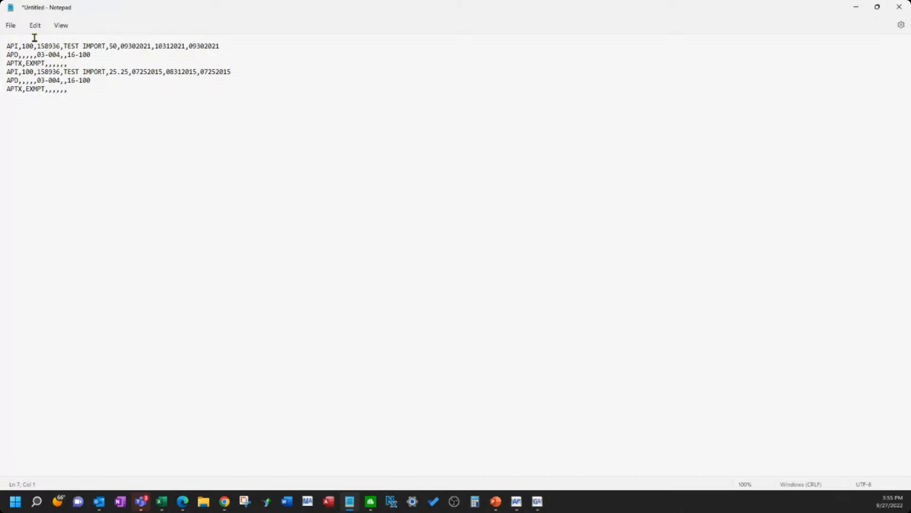
pyautogui.click(11, 25)
pyautogui.click(31, 105)
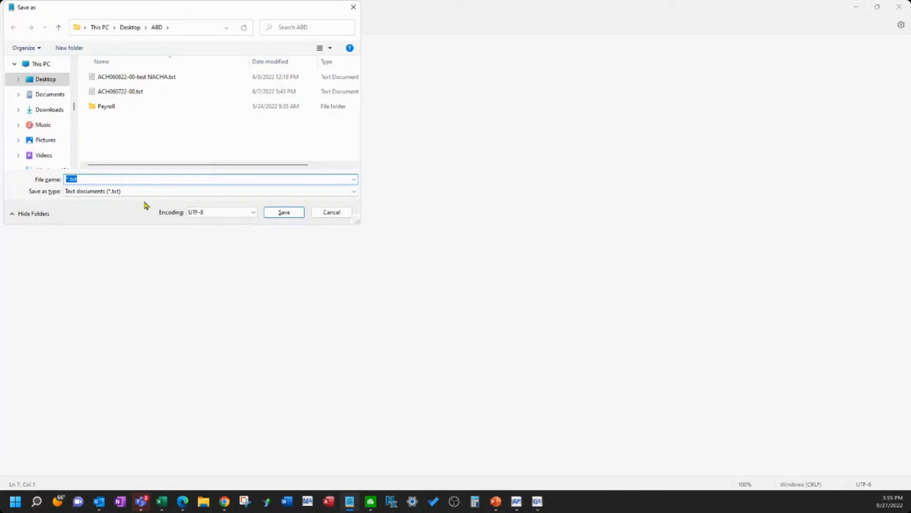
pyautogui.click(130, 27)
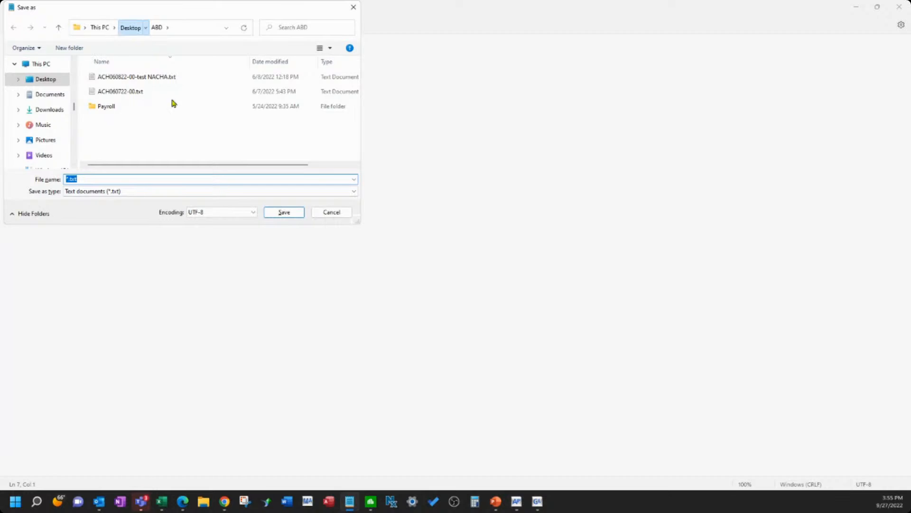
pyautogui.click(88, 178)
pyautogui.hotkey('ctrl', 'a')
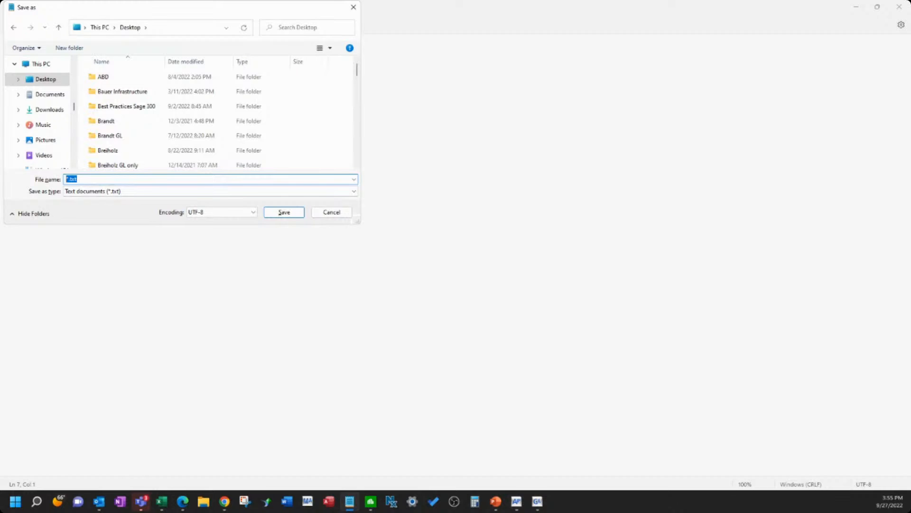
pyautogui.write('testapinvoice')
pyautogui.click(291, 213)
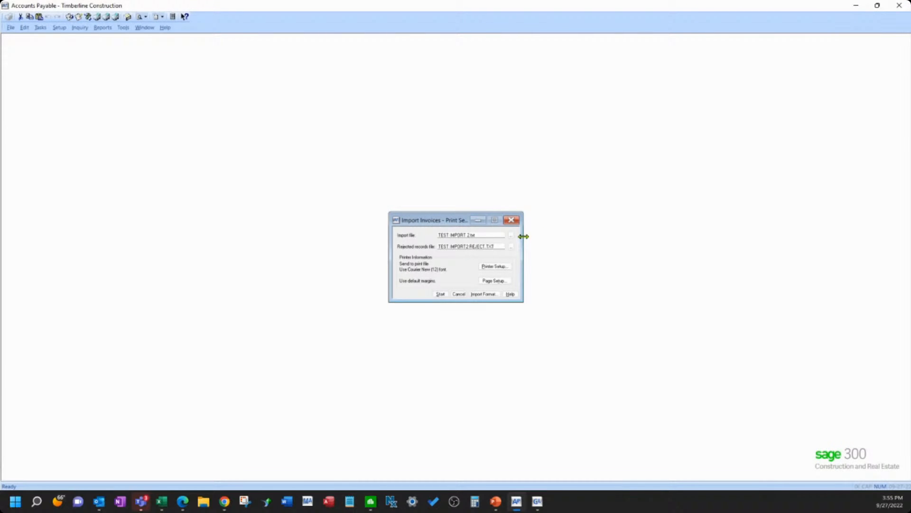
# - In the Import Invoices dialog in Accounts Payable, choose testapinvoice.txt from the Desktop as the import file
pyautogui.press('Tab')
pyautogui.click(503, 235)
pyautogui.click(511, 234)
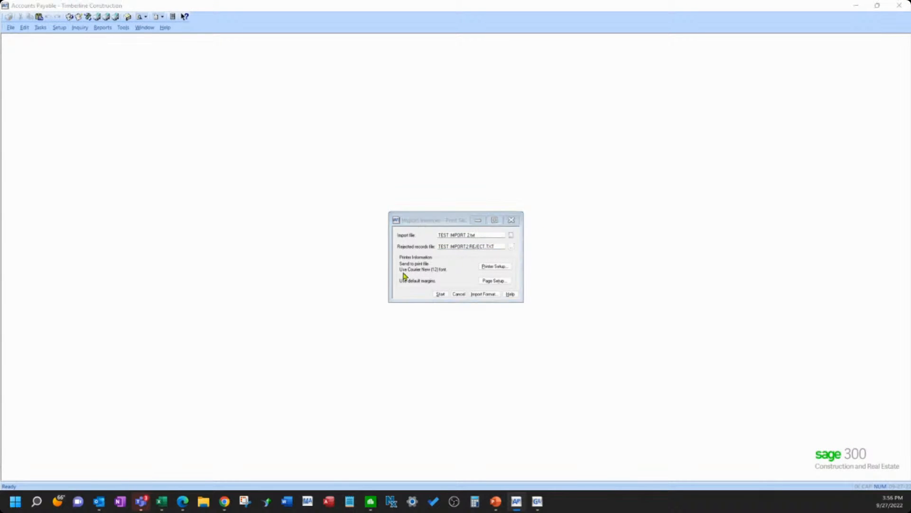
pyautogui.click(340, 218)
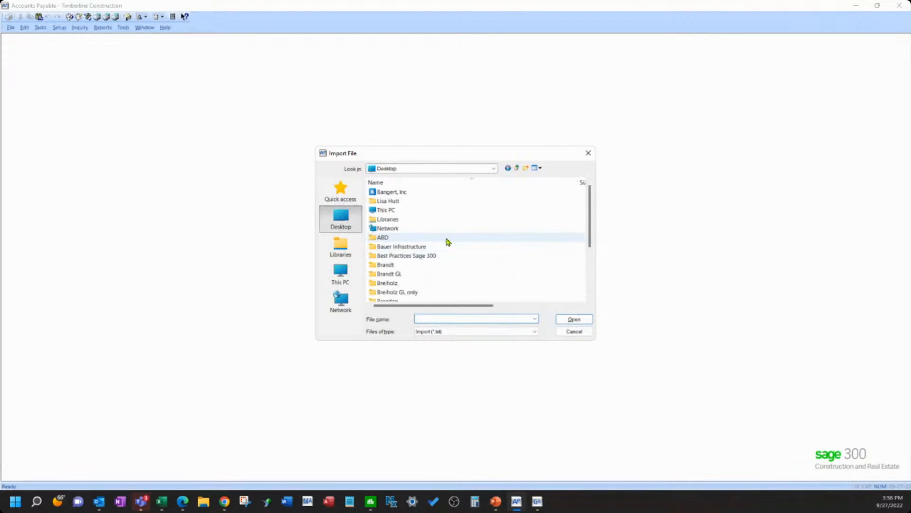
pyautogui.scroll(-3, 441, 270)
pyautogui.click(456, 318)
pyautogui.write('test')
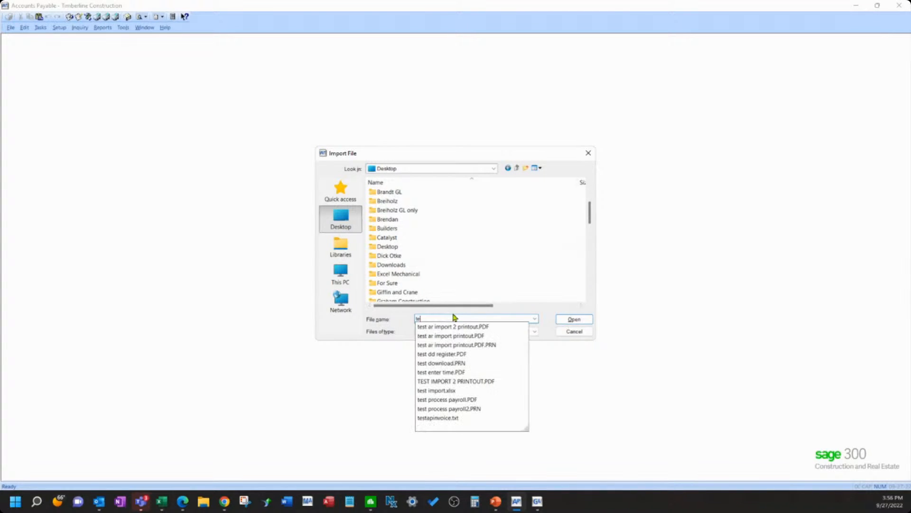
pyautogui.click(480, 417)
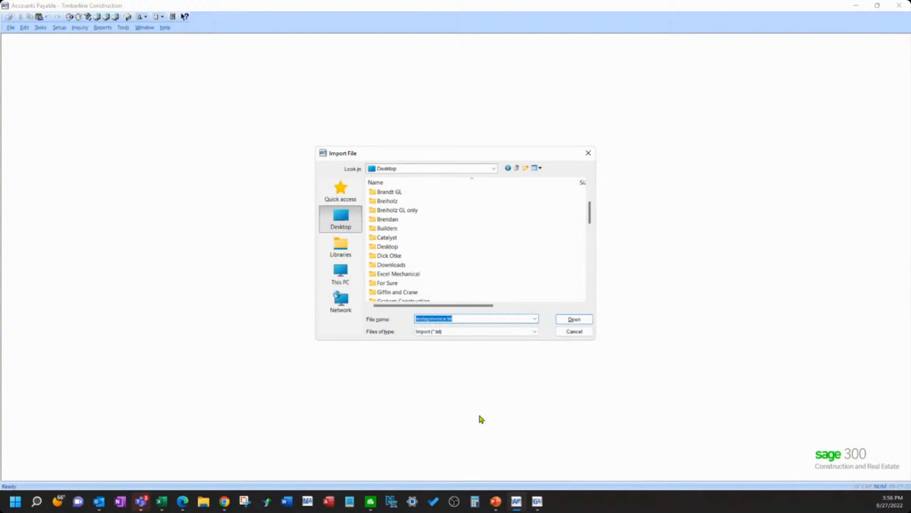
pyautogui.click(570, 320)
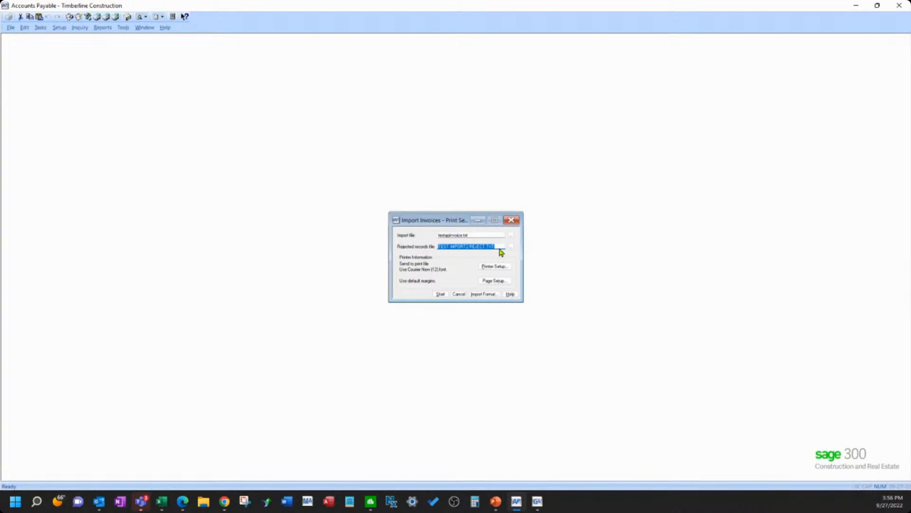
# - Set the rejected records file to "testapinvoice reject.txt"
pyautogui.write('testapinvoice reject.txt')
pyautogui.click(511, 246)
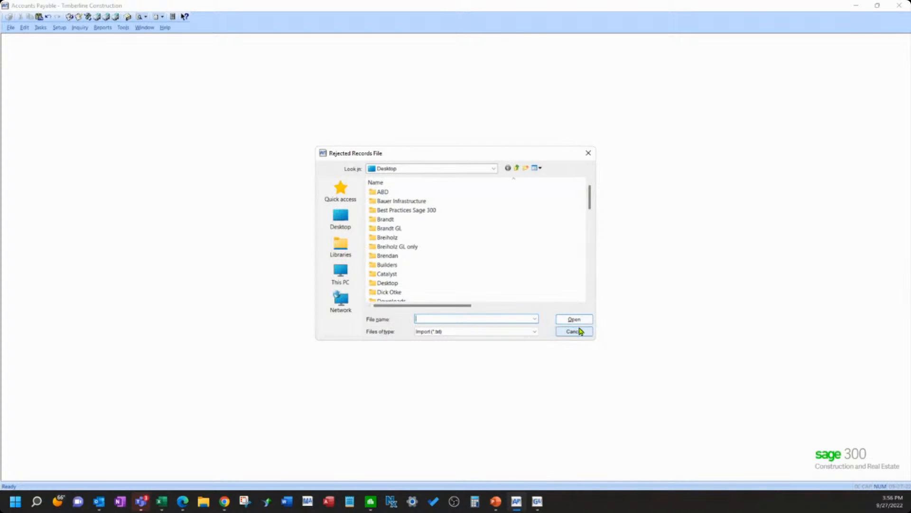
pyautogui.click(580, 331)
pyautogui.click(488, 247)
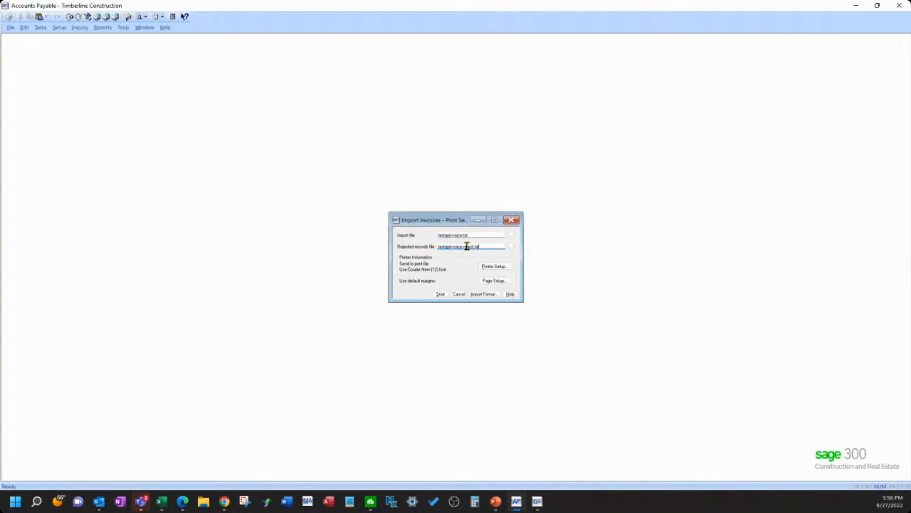
# - Start the invoice import and save its printout as print file 09272201 in Construction Sample Data
pyautogui.click(500, 267)
pyautogui.click(480, 290)
pyautogui.click(443, 294)
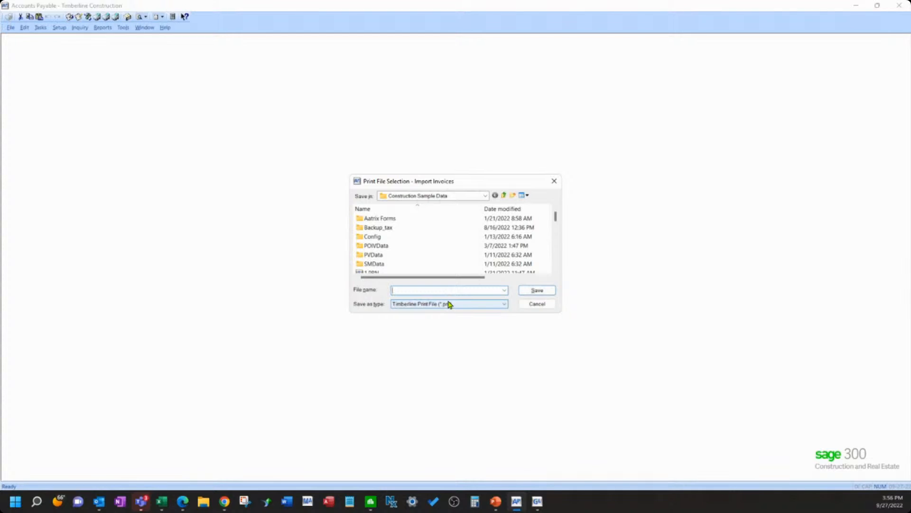
pyautogui.write('9272022')
pyautogui.press('Return')
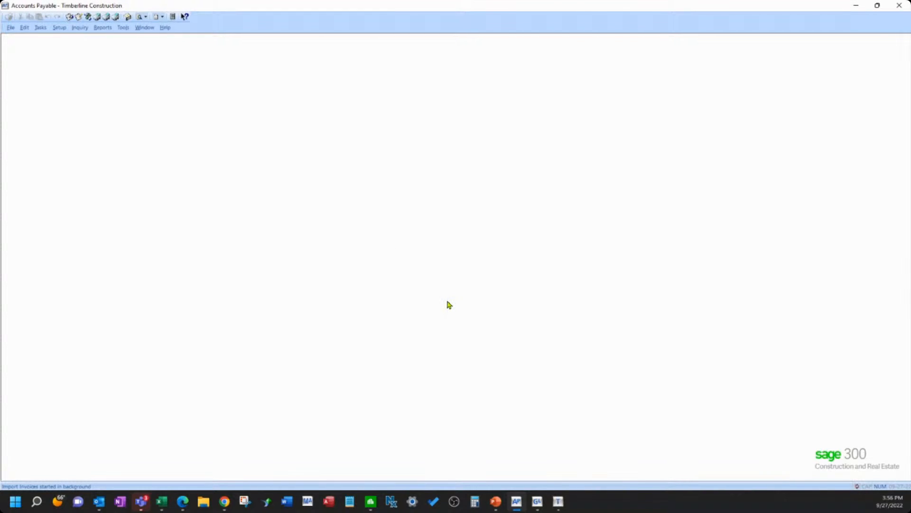
# - Open the Background Tasks window and enlarge it to read the AP Import Invoices status
pyautogui.click(558, 501)
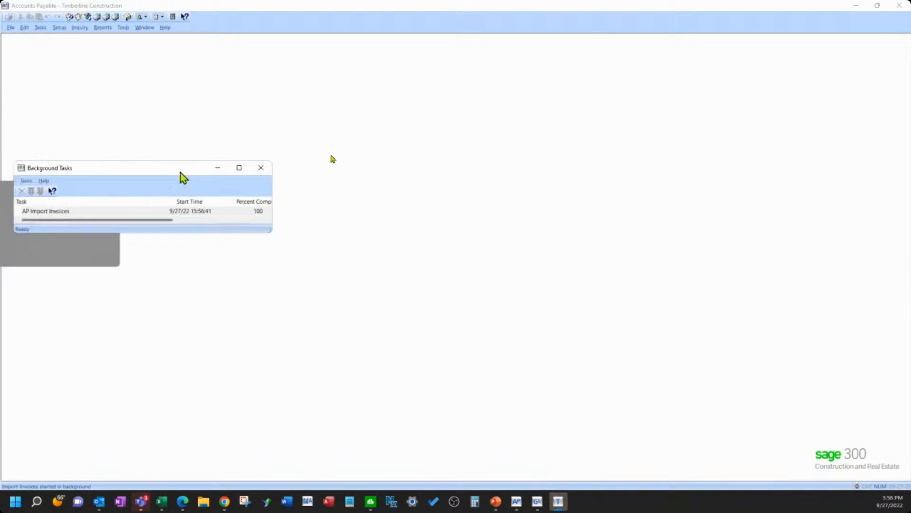
pyautogui.moveTo(181, 176); pyautogui.dragTo(463, 148)
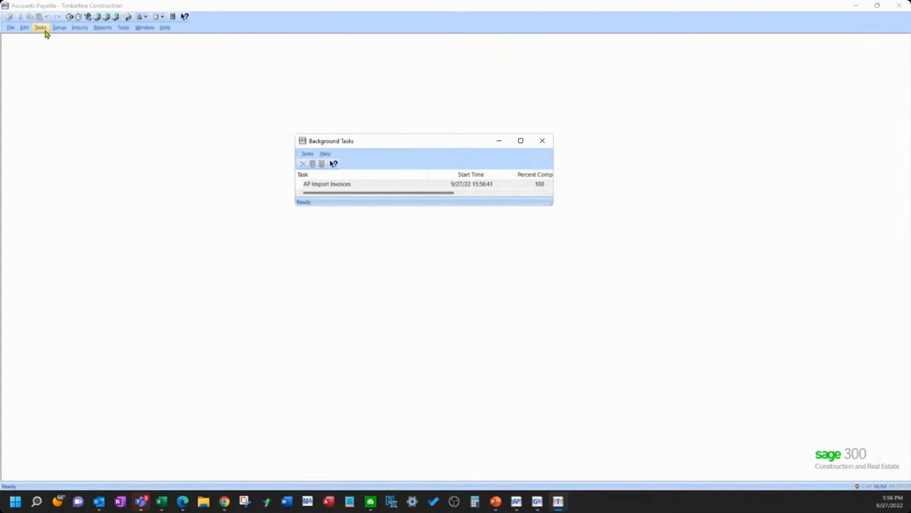
pyautogui.moveTo(549, 200); pyautogui.dragTo(744, 252)
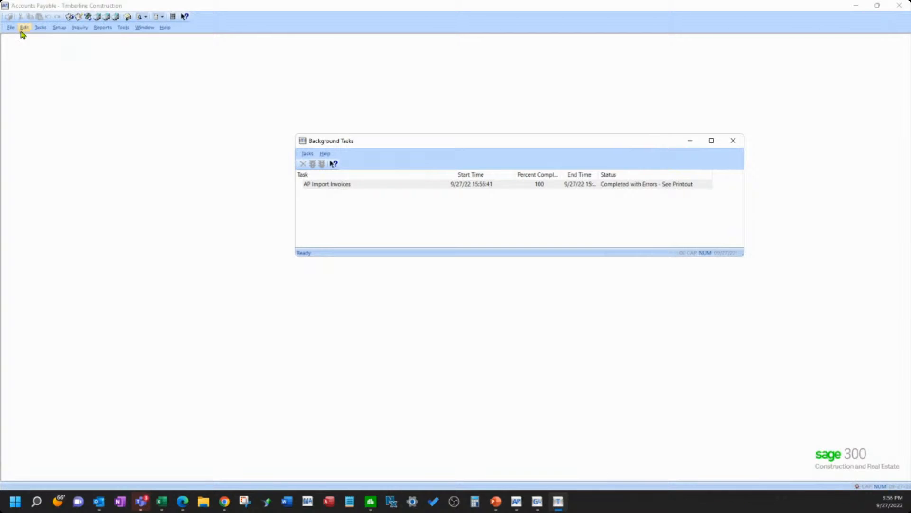
# - Open the Desktop folder in File Explorer and sort its files by modification date, newest first
pyautogui.click(203, 502)
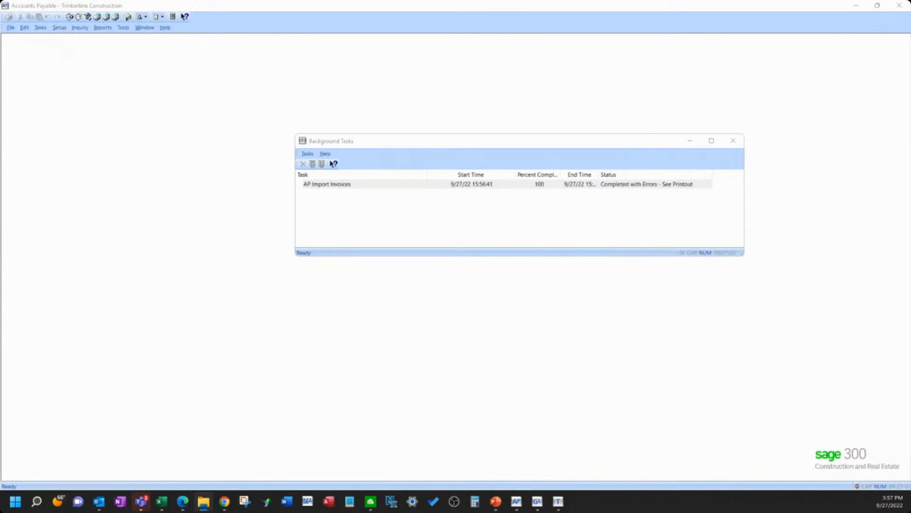
pyautogui.moveTo(0, 95); pyautogui.dragTo(287, 106)
pyautogui.click(228, 96)
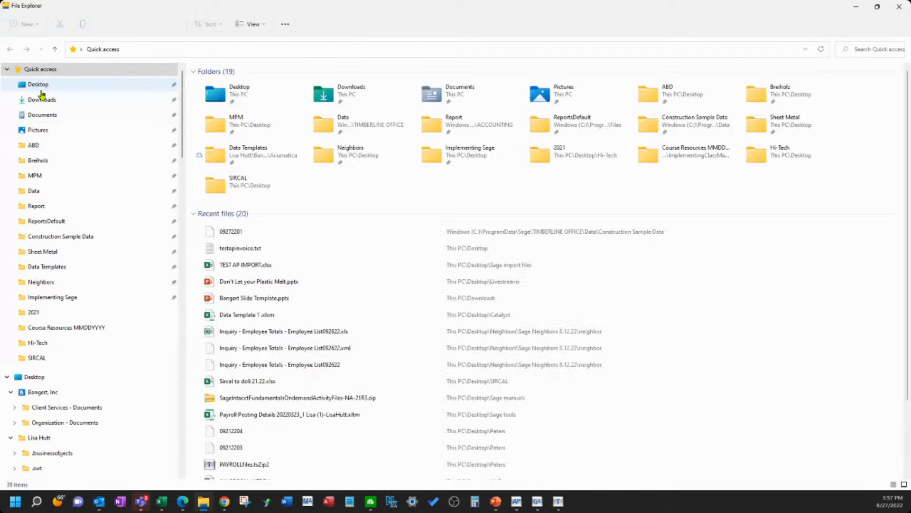
pyautogui.click(30, 85)
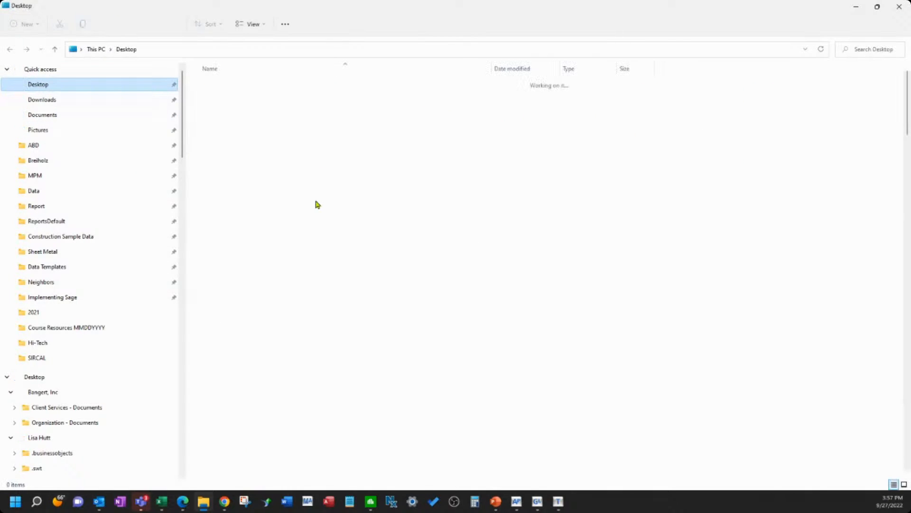
pyautogui.scroll(-20, 291, 186)
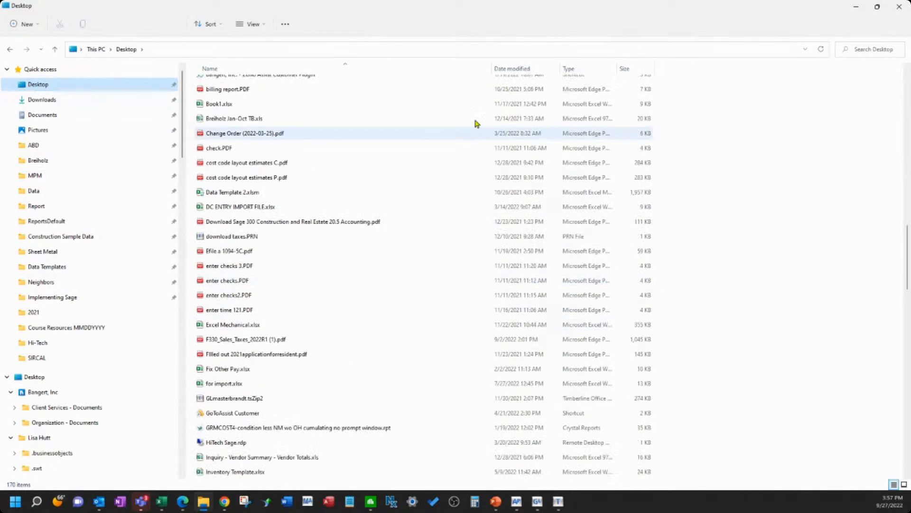
pyautogui.click(526, 69)
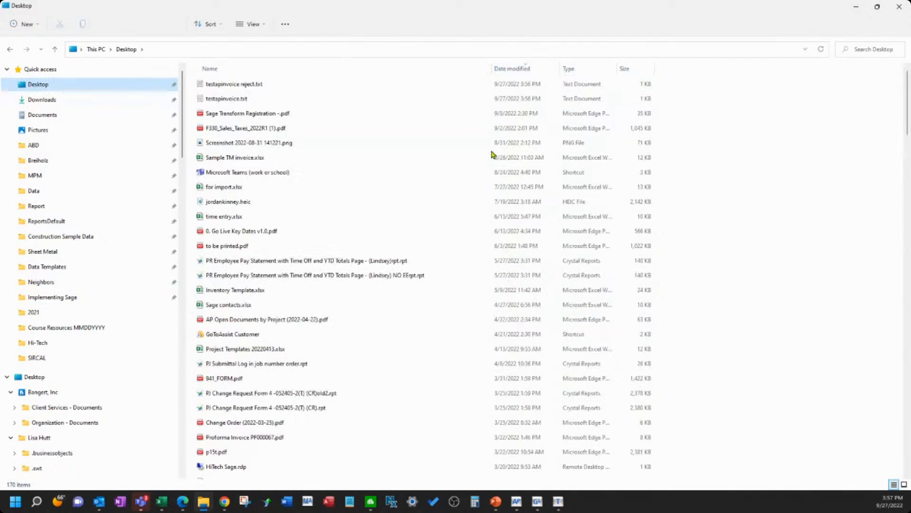
# - Review the records in testapinvoice reject.txt full screen, and close the file, File Explorer and Background Tasks
pyautogui.doubleClick(264, 90)
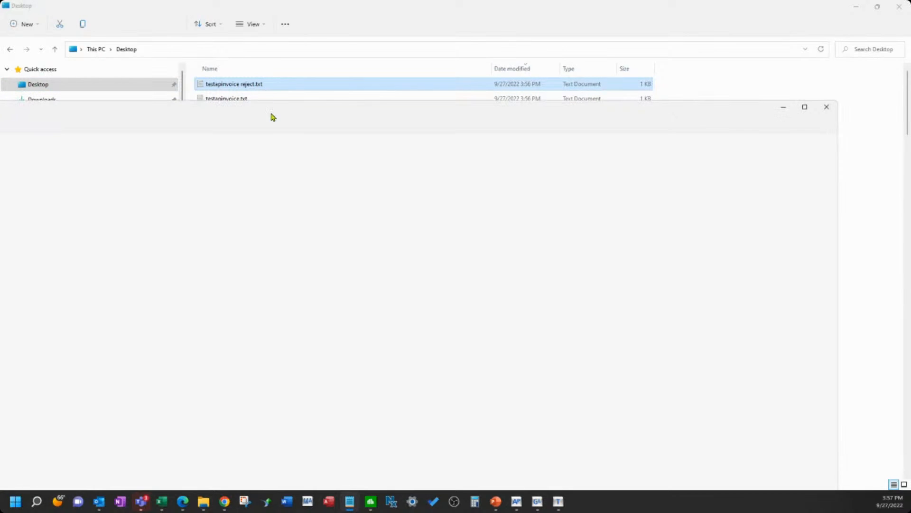
pyautogui.click(805, 108)
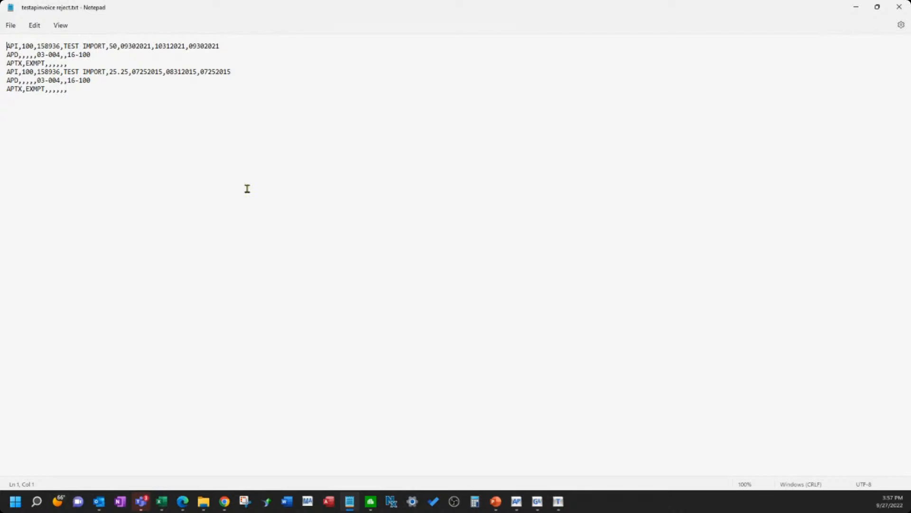
pyautogui.click(899, 10)
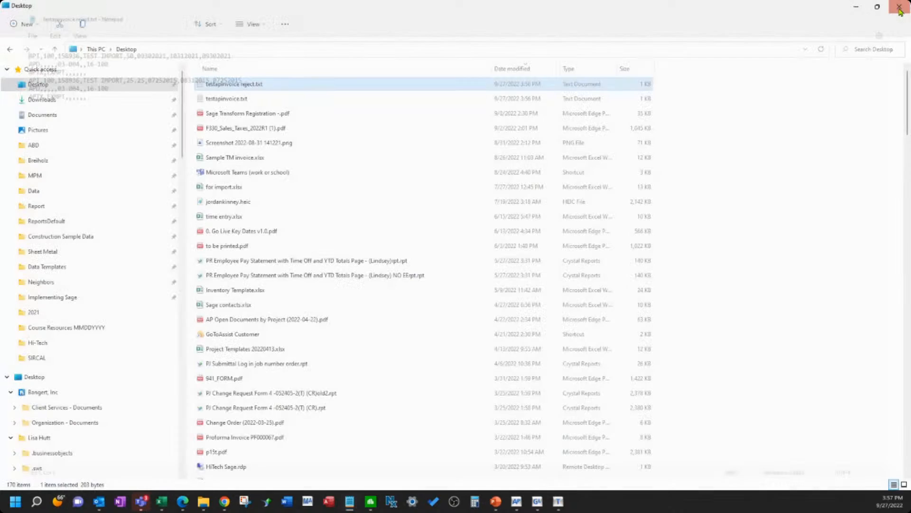
pyautogui.click(899, 11)
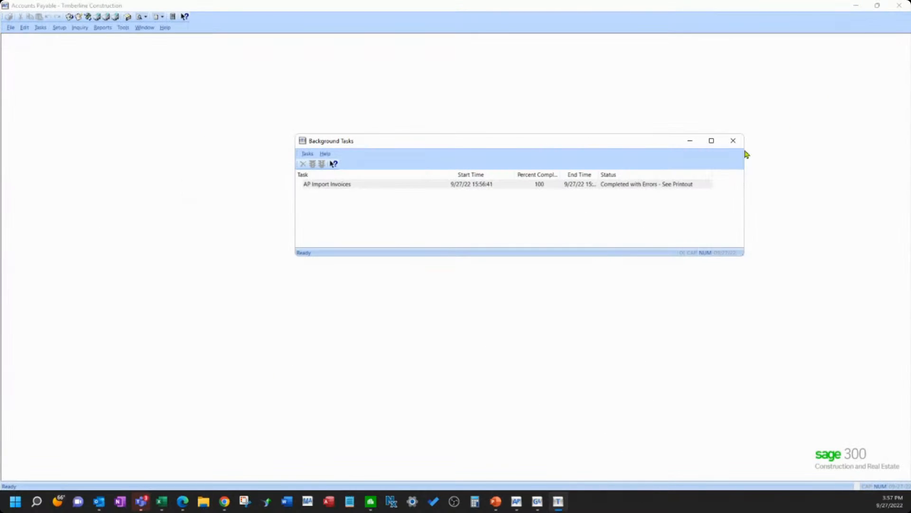
pyautogui.click(733, 141)
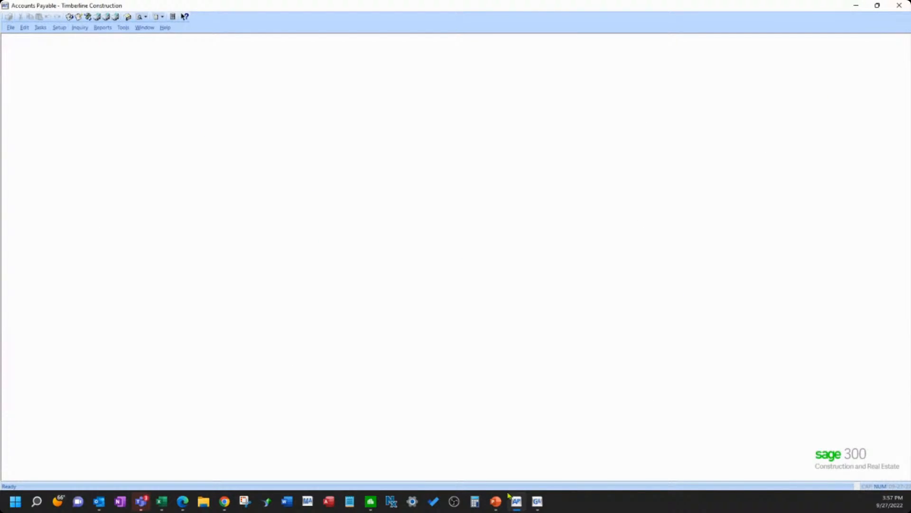
# - Switch to the TEST AP IMPORT workbook in Excel and check the invoice, discount and payment date entries and column W
pyautogui.click(162, 501)
pyautogui.click(286, 137)
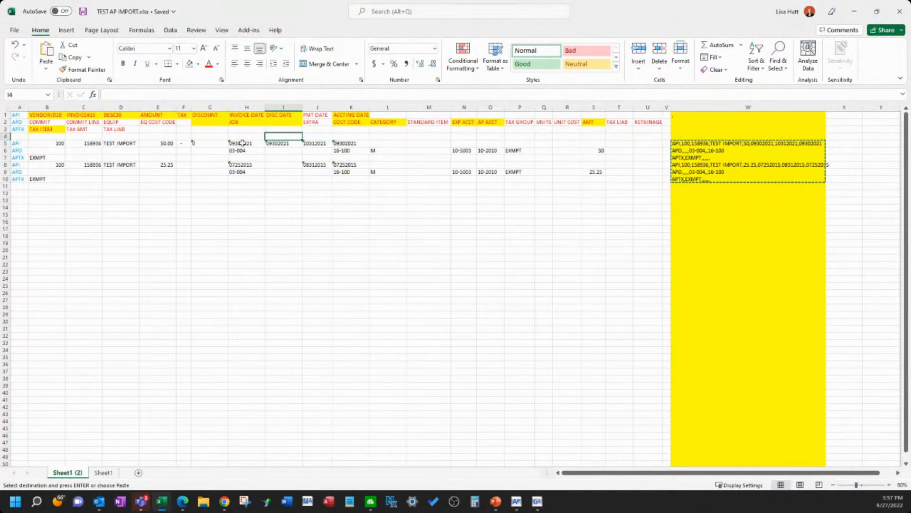
pyautogui.click(245, 143)
pyautogui.click(250, 165)
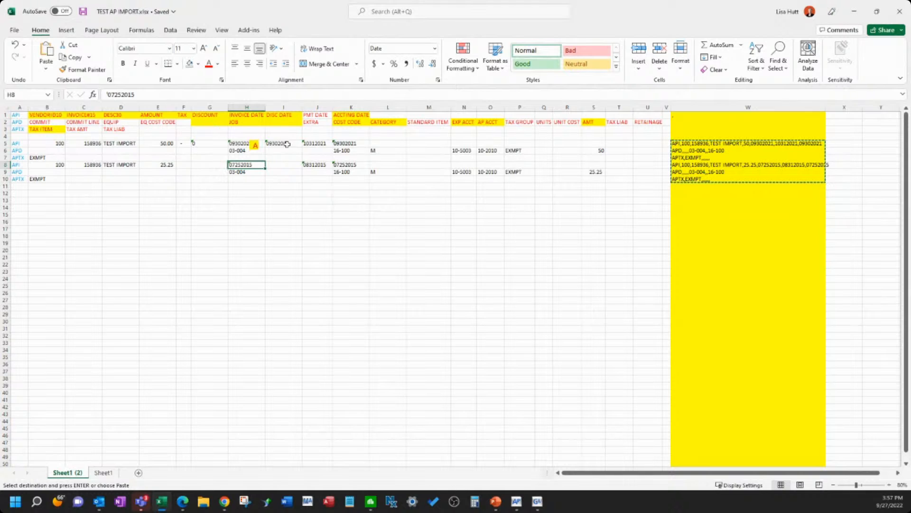
pyautogui.click(284, 144)
pyautogui.click(317, 143)
pyautogui.click(339, 241)
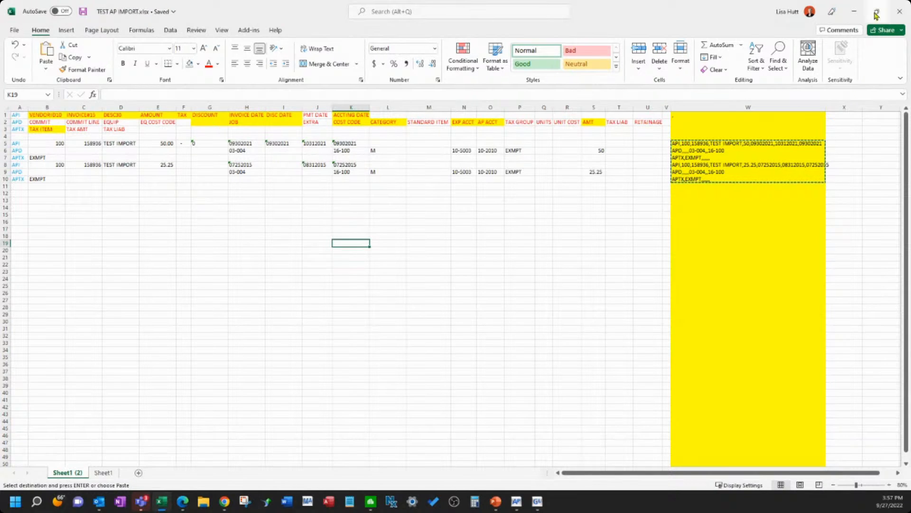
pyautogui.click(754, 242)
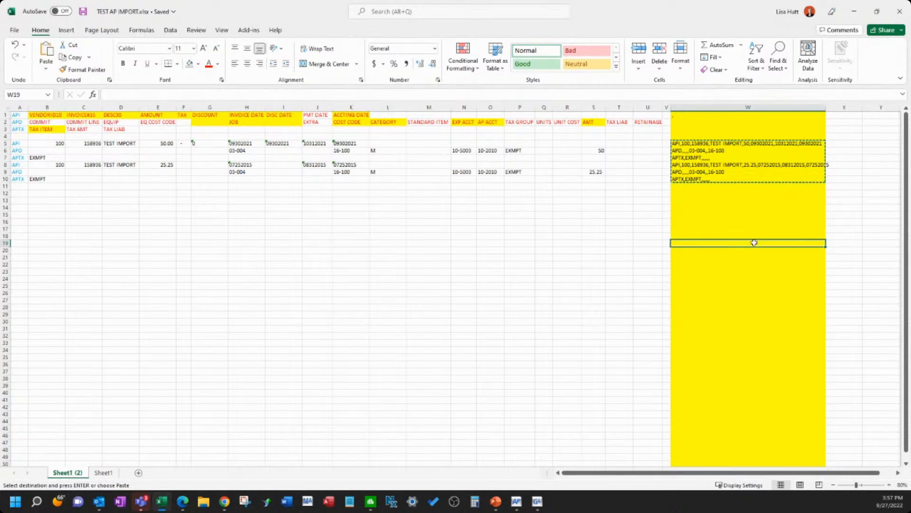
# - Cancel the pending copy of the column W rows and minimize the Excel workbook
pyautogui.press('Escape')
pyautogui.click(454, 248)
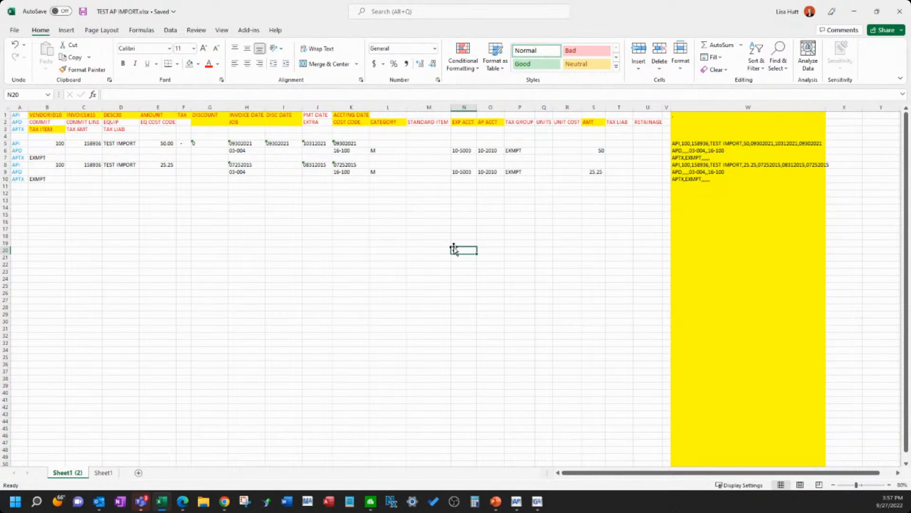
pyautogui.click(654, 221)
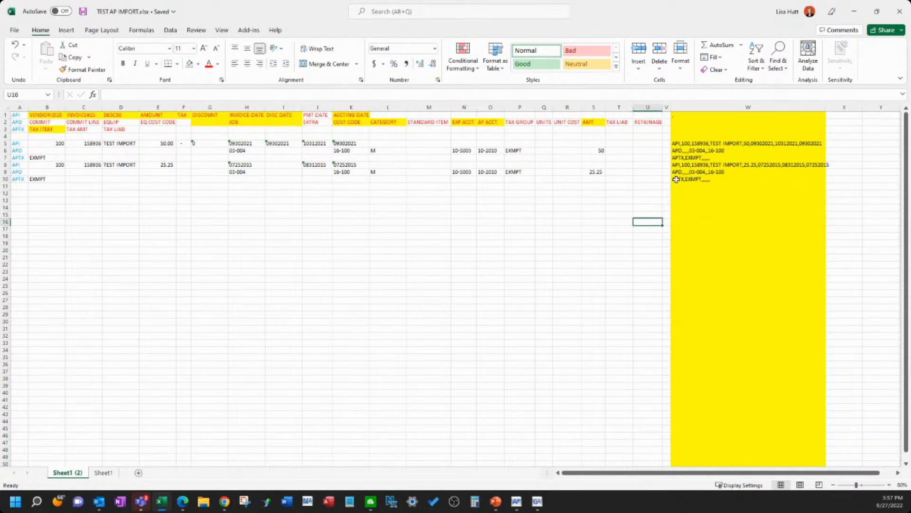
pyautogui.click(854, 13)
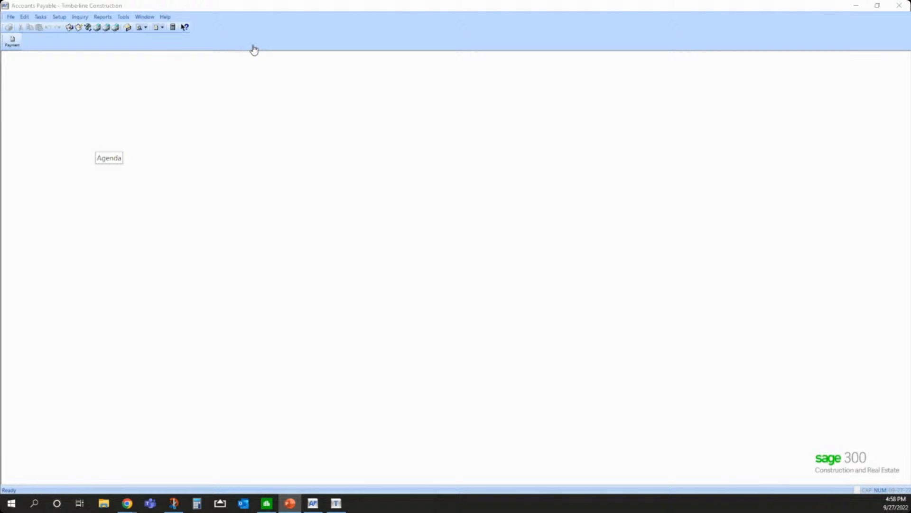
# - Open Verify Statement Balance and load the open payments of credit card vendor BA MC, Bank of America MasterCard
pyautogui.click(41, 17)
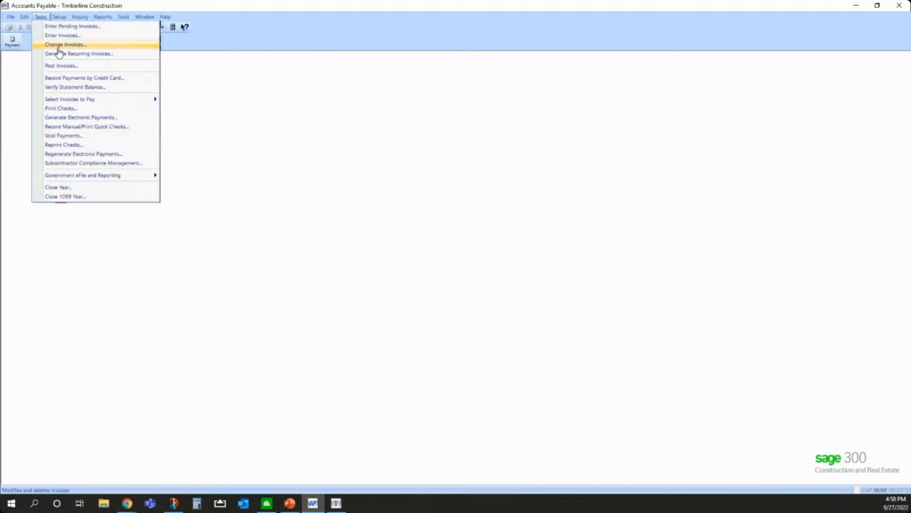
pyautogui.click(82, 89)
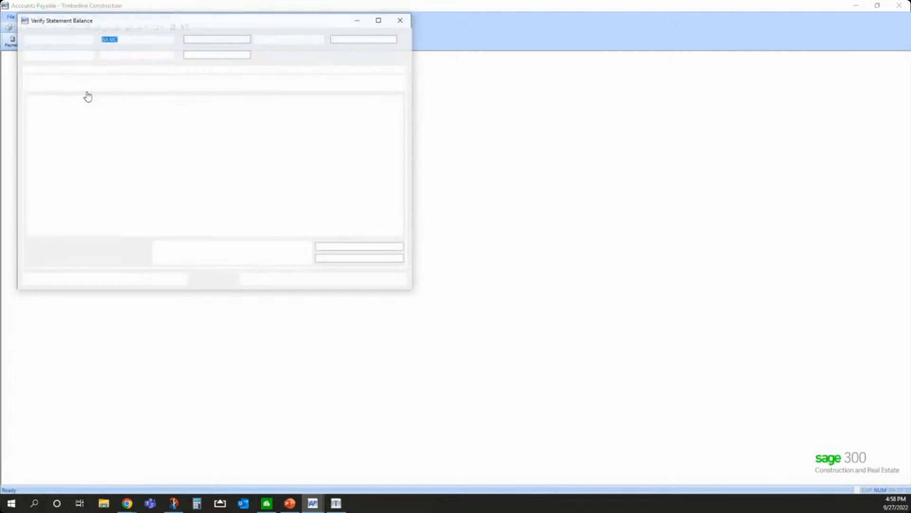
pyautogui.moveTo(138, 25); pyautogui.dragTo(327, 117)
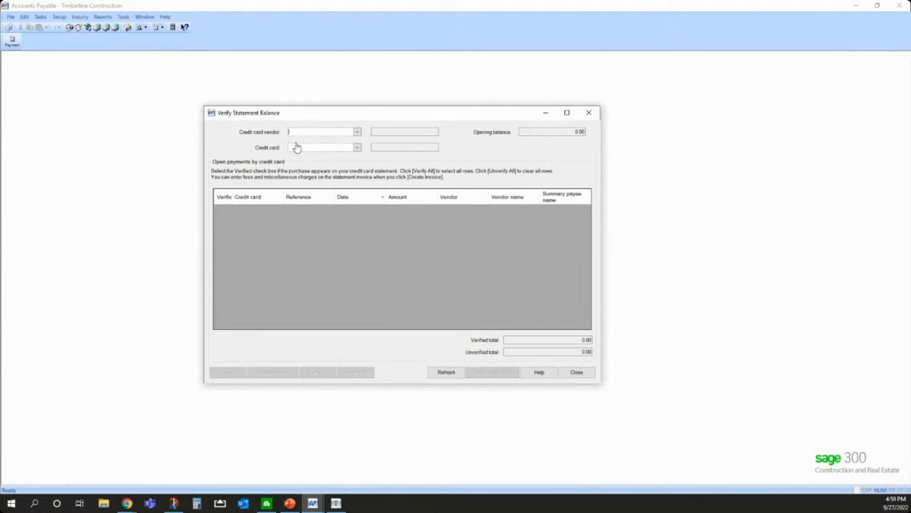
pyautogui.click(357, 132)
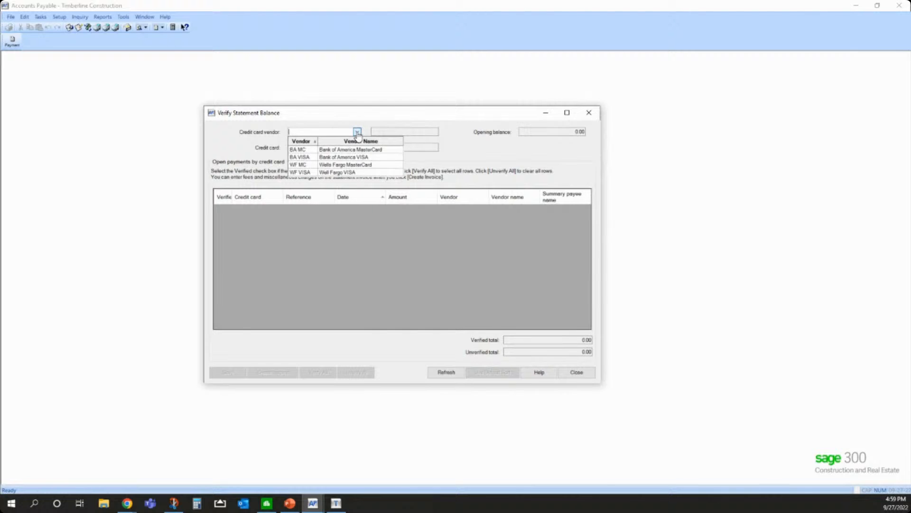
pyautogui.click(303, 151)
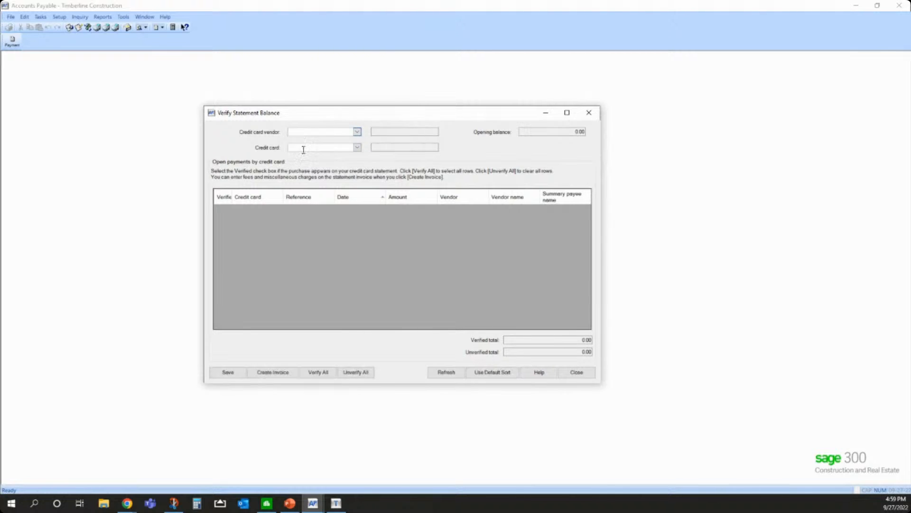
pyautogui.moveTo(305, 114); pyautogui.dragTo(295, 105)
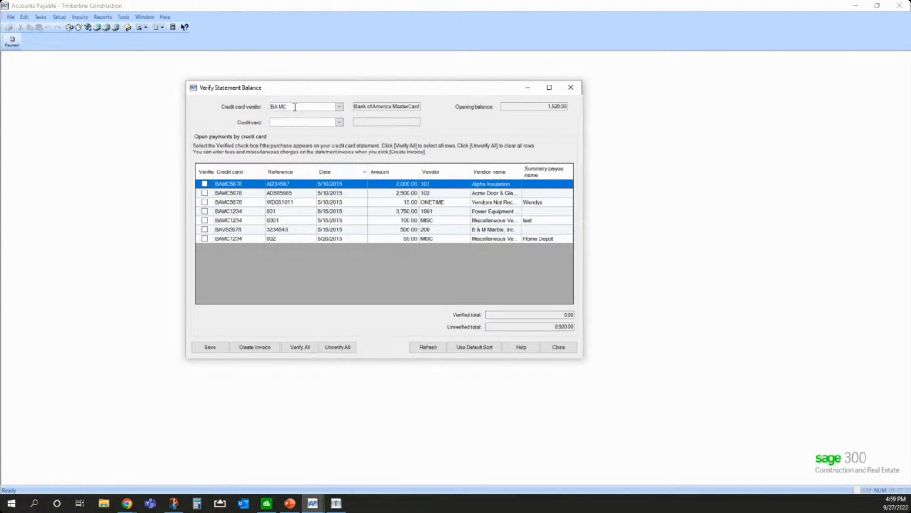
# - Widen the Verify Statement Balance window and review the listed open credit card payments
pyautogui.click(239, 193)
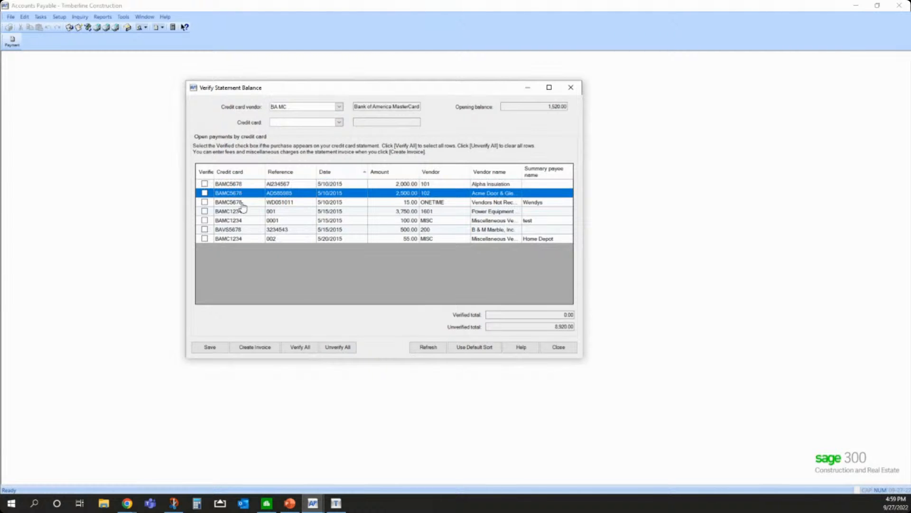
pyautogui.moveTo(242, 205)
pyautogui.mouseDown()
pyautogui.moveTo(246, 241)
pyautogui.moveTo(246, 189)
pyautogui.mouseUp()
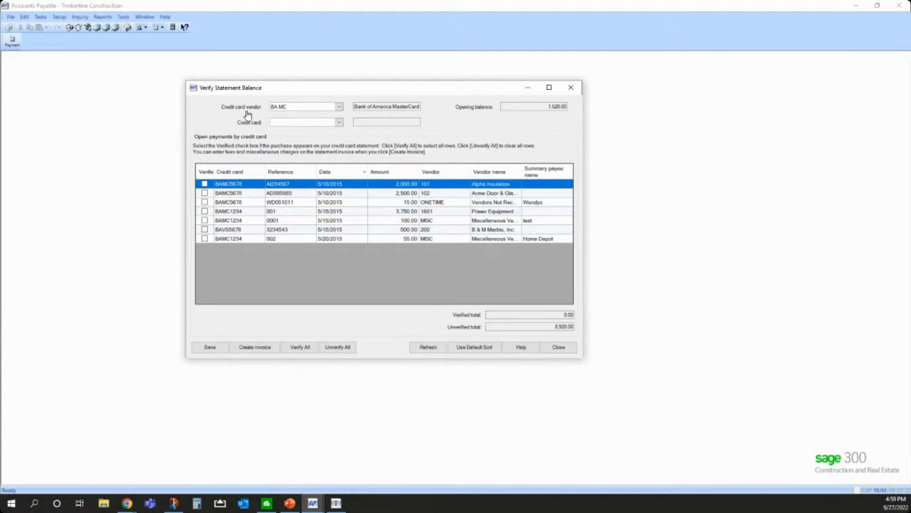
pyautogui.click(291, 105)
pyautogui.moveTo(584, 148); pyautogui.dragTo(673, 148)
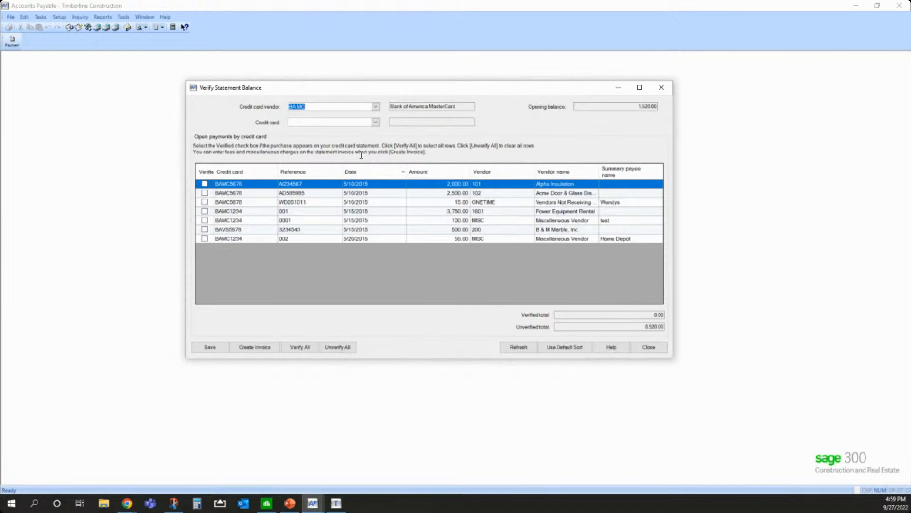
pyautogui.moveTo(366, 89); pyautogui.dragTo(340, 75)
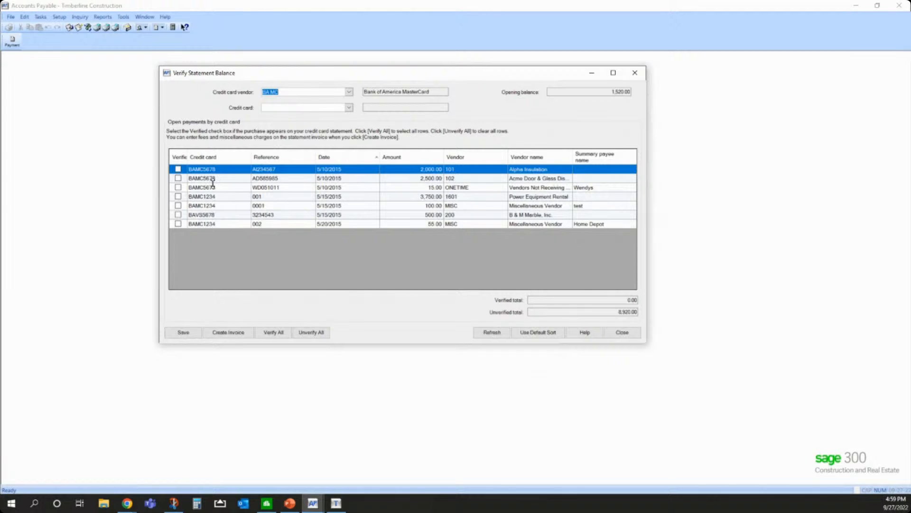
# - Filter the open payments to the first credit card listed under the Bank of America MasterCard vendor
pyautogui.click(348, 108)
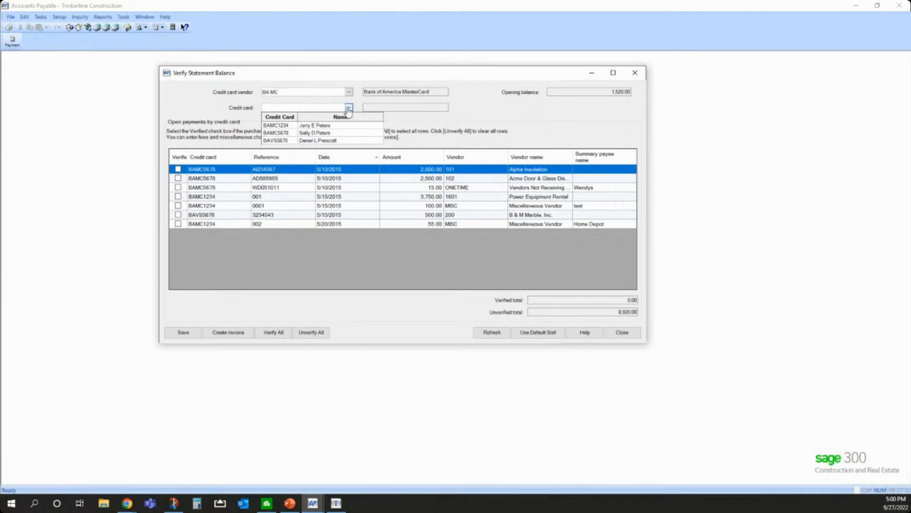
pyautogui.click(287, 126)
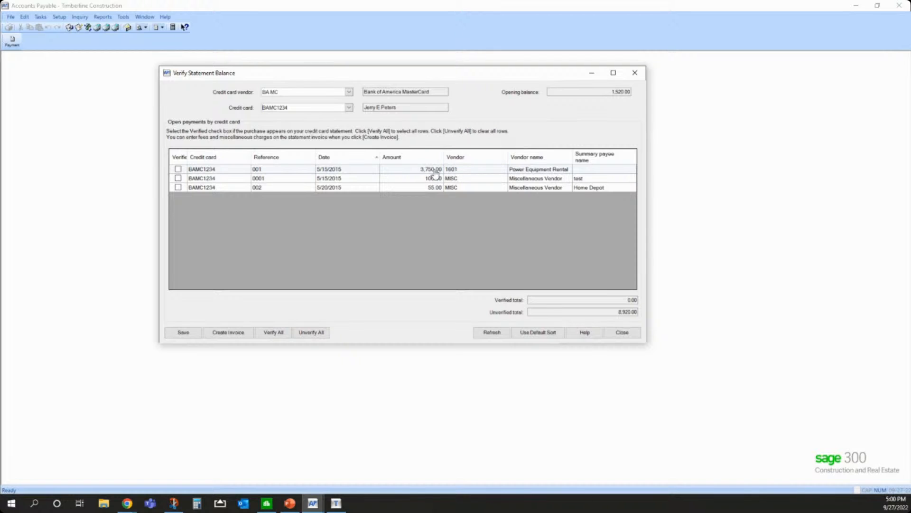
pyautogui.moveTo(312, 77); pyautogui.dragTo(307, 72)
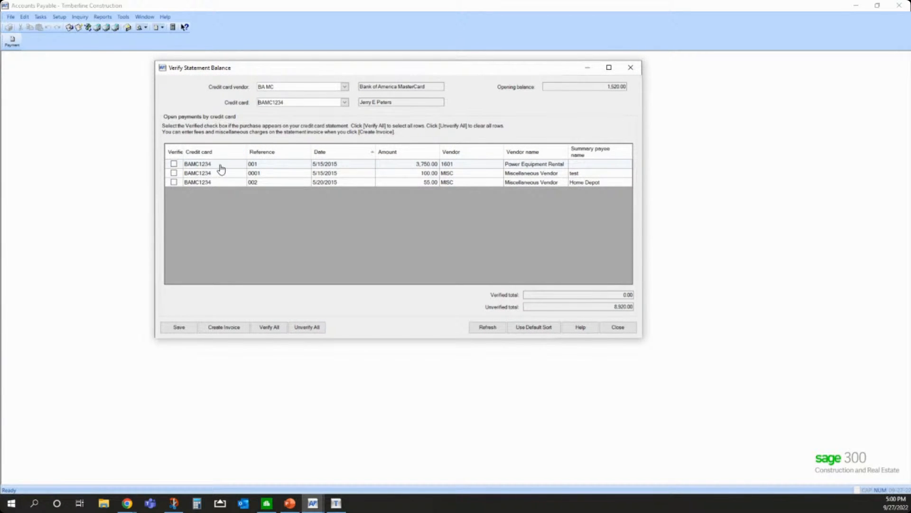
# - Clear the credit card filter to list the open payments of all the vendor's cards
pyautogui.click(336, 102)
pyautogui.press('BackSpace')
pyautogui.press('BackSpace')
pyautogui.press('BackSpace')
pyautogui.press('BackSpace')
pyautogui.press('BackSpace')
pyautogui.press('BackSpace')
pyautogui.press('BackSpace')
pyautogui.press('BackSpace')
pyautogui.press('Tab')
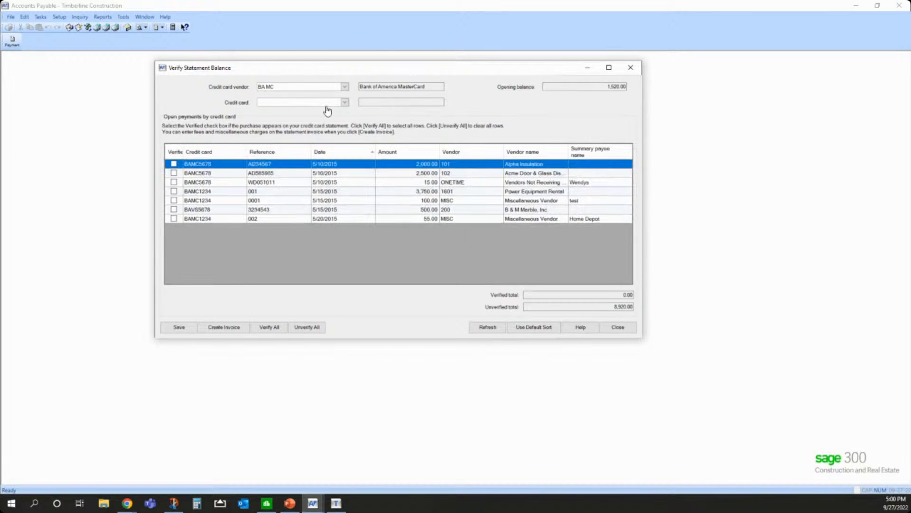
pyautogui.moveTo(289, 73); pyautogui.dragTo(290, 74)
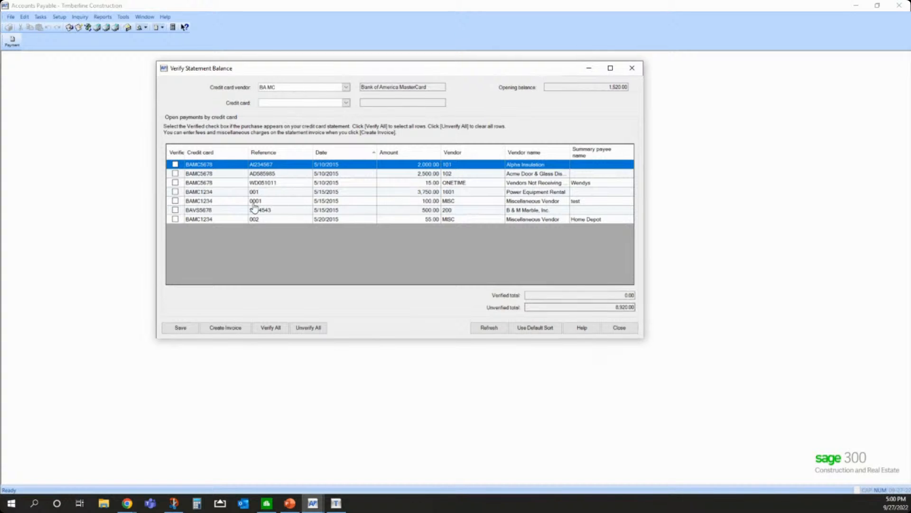
# - Mark the payments with references 001, 0001, 002 and WD051011 as verified
pyautogui.click(175, 192)
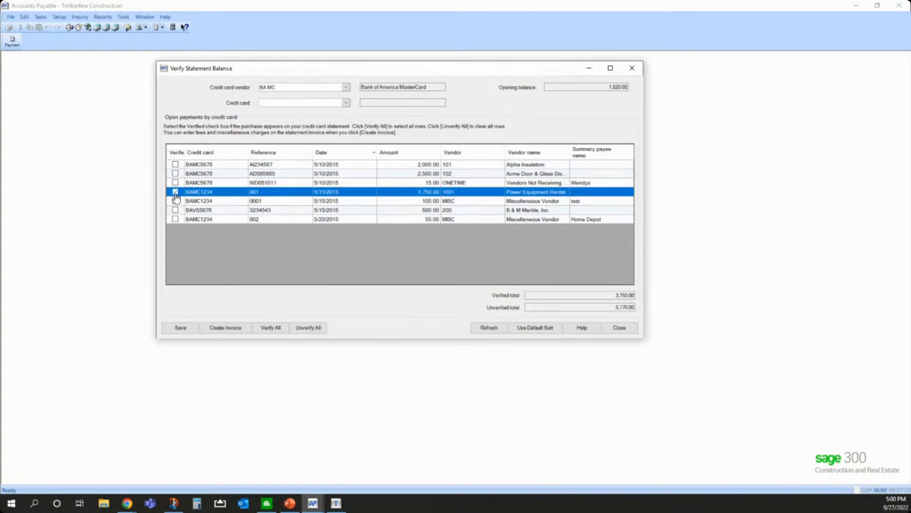
pyautogui.click(175, 202)
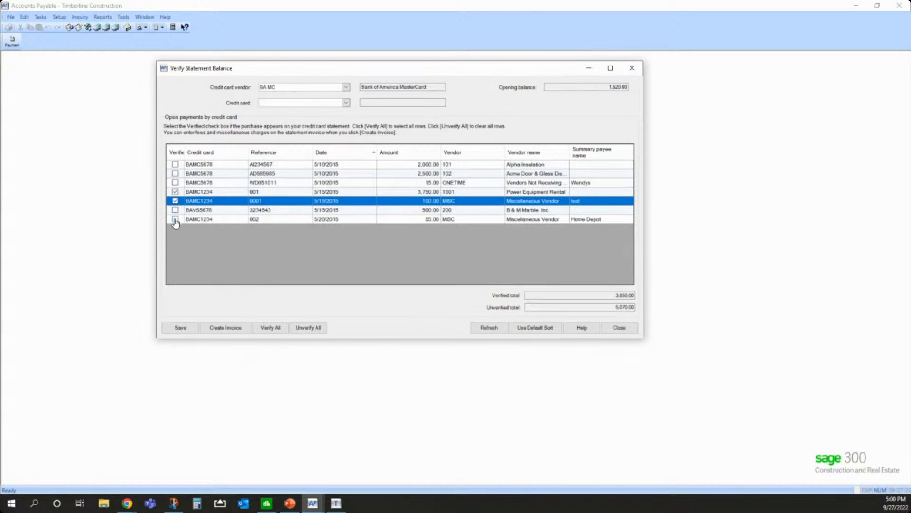
pyautogui.click(175, 219)
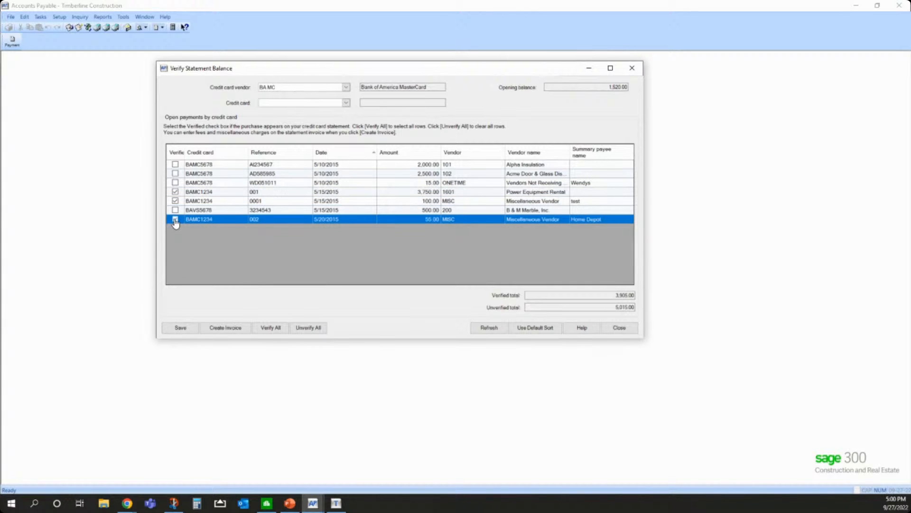
pyautogui.click(175, 184)
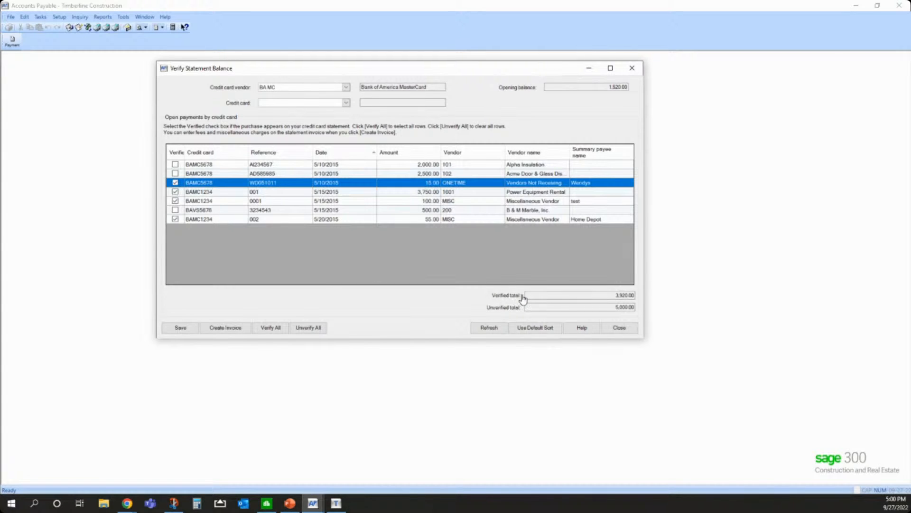
# - Check the verified total, save the verified payments and close Verify Statement Balance
pyautogui.click(612, 295)
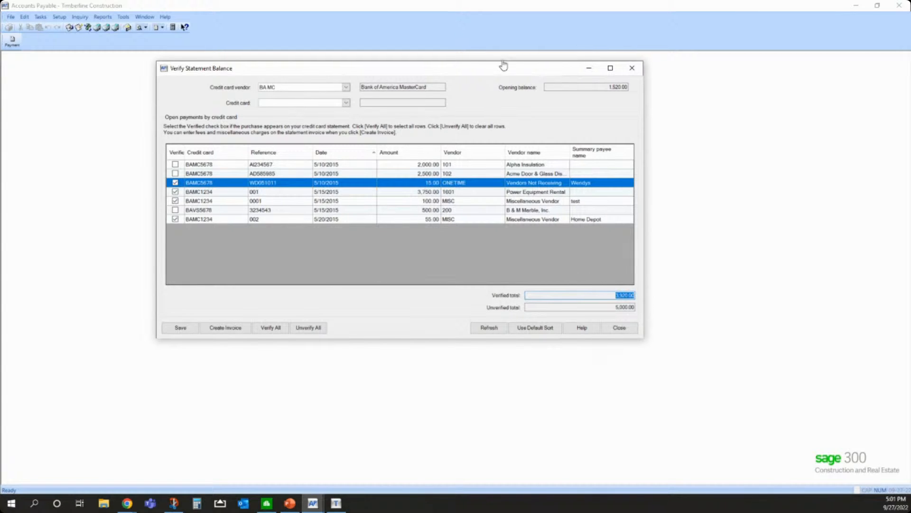
pyautogui.click(615, 294)
pyautogui.moveTo(614, 295)
pyautogui.mouseDown()
pyautogui.moveTo(637, 302)
pyautogui.moveTo(614, 292)
pyautogui.mouseUp()
pyautogui.moveTo(254, 71); pyautogui.dragTo(250, 71)
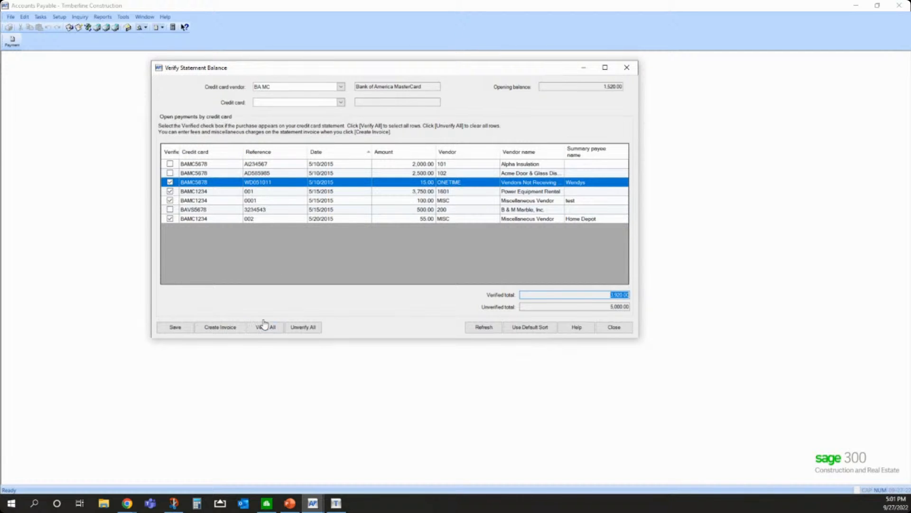
pyautogui.click(592, 295)
pyautogui.doubleClick(611, 295)
pyautogui.click(171, 331)
pyautogui.click(614, 327)
# - Reopen Verify Statement Balance and load the saved payments of credit card vendor BA MC
pyautogui.click(41, 18)
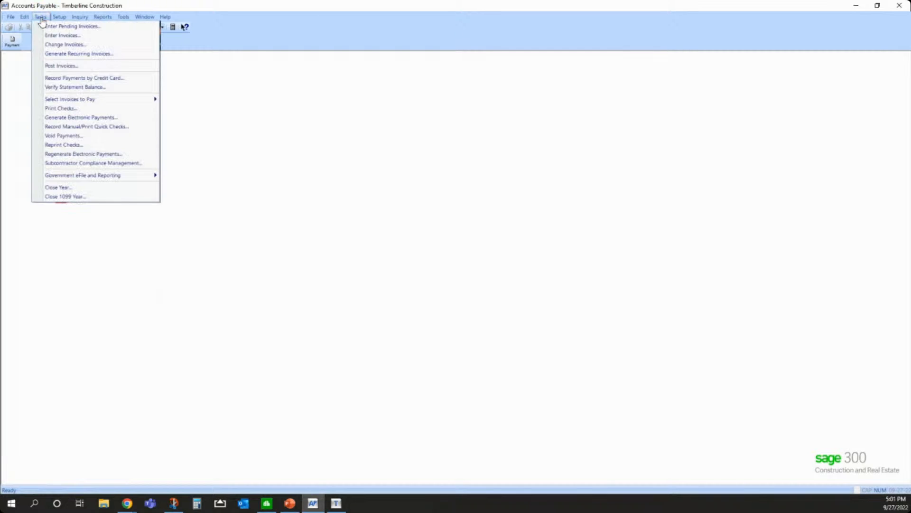
pyautogui.click(86, 89)
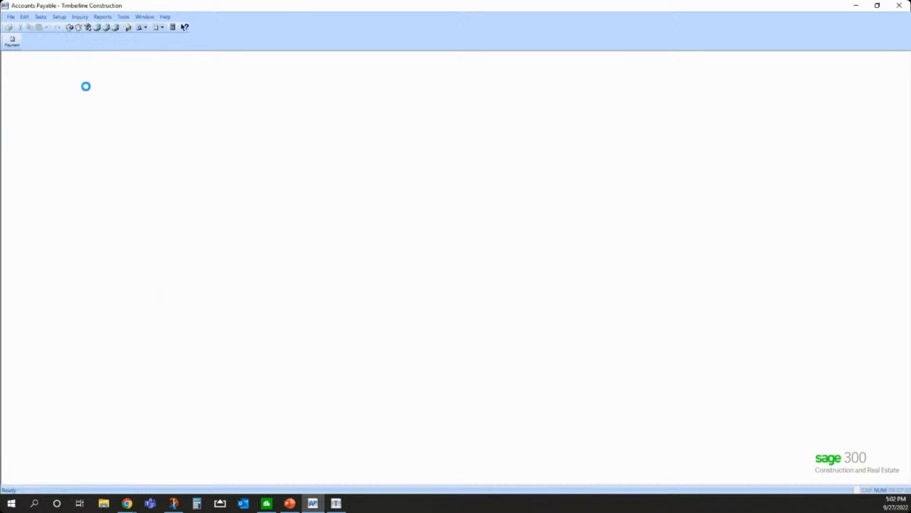
pyautogui.click(169, 39)
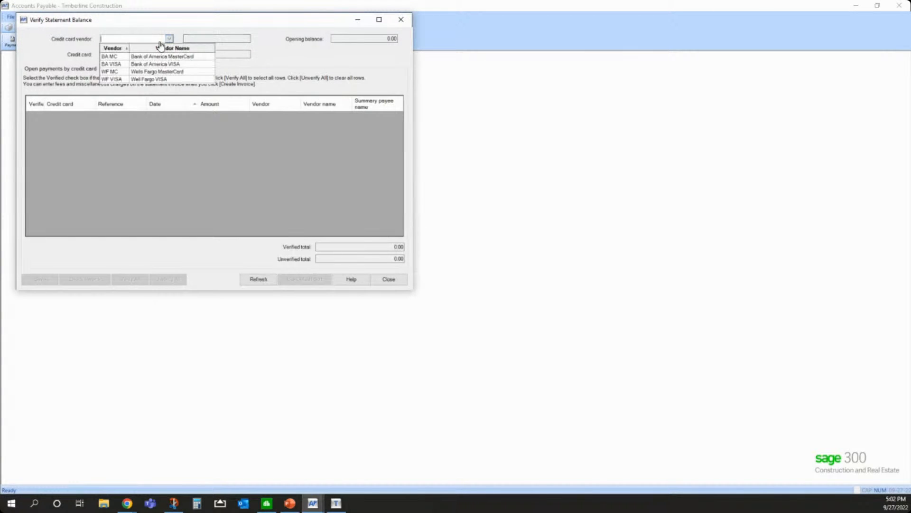
pyautogui.click(140, 56)
pyautogui.moveTo(152, 23); pyautogui.dragTo(277, 66)
# - Mark the B & M Marble, Inc. payment with reference 3234543 as verified, save, and check the verified total
pyautogui.click(161, 206)
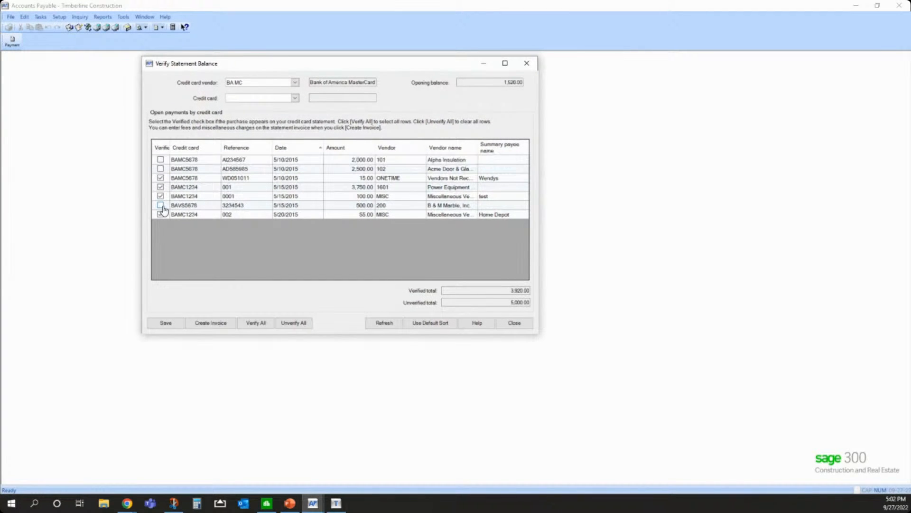
pyautogui.click(160, 205)
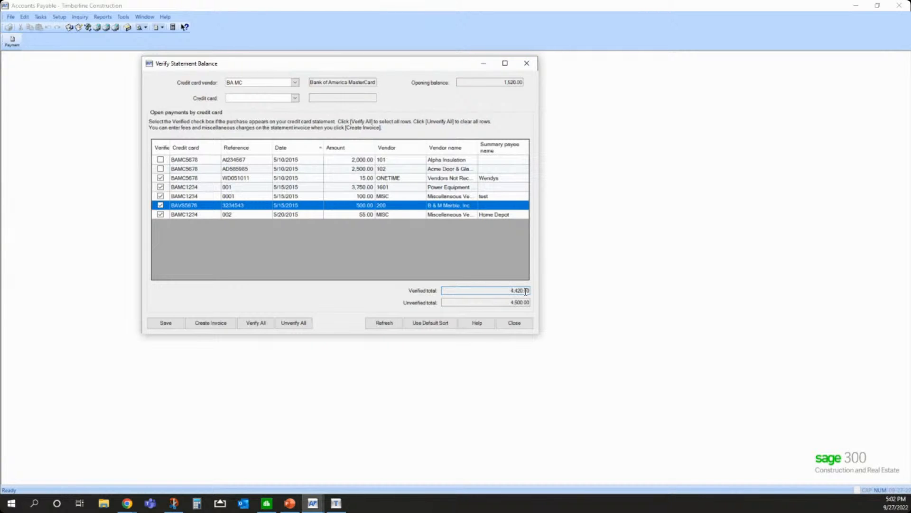
pyautogui.moveTo(291, 63); pyautogui.dragTo(346, 68)
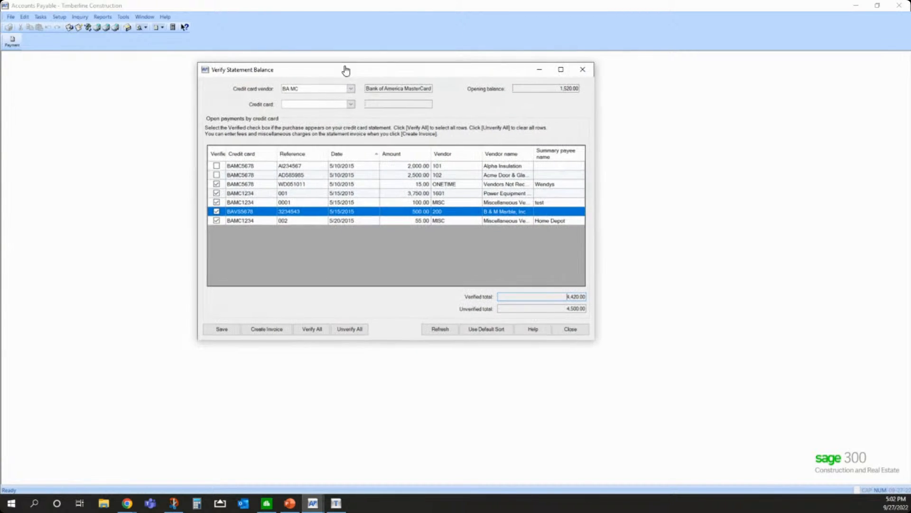
pyautogui.click(218, 331)
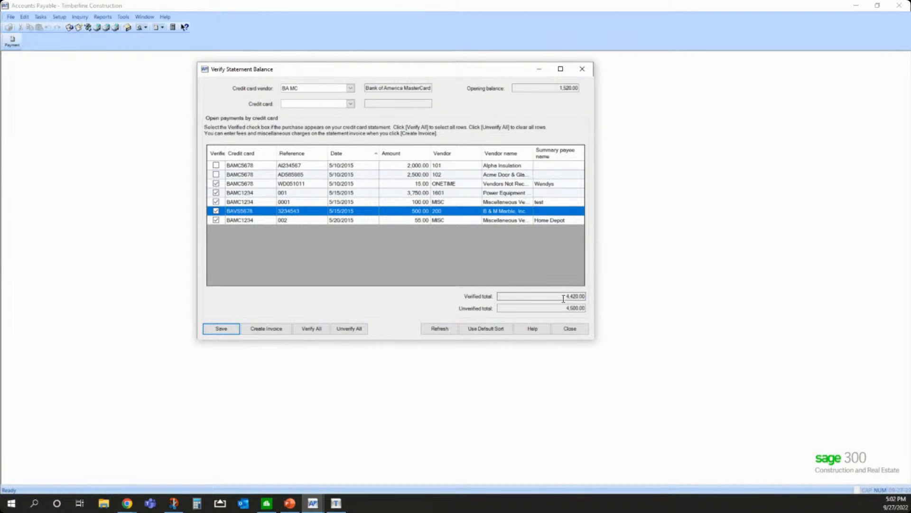
pyautogui.moveTo(564, 299); pyautogui.dragTo(587, 299)
pyautogui.moveTo(469, 66); pyautogui.dragTo(479, 66)
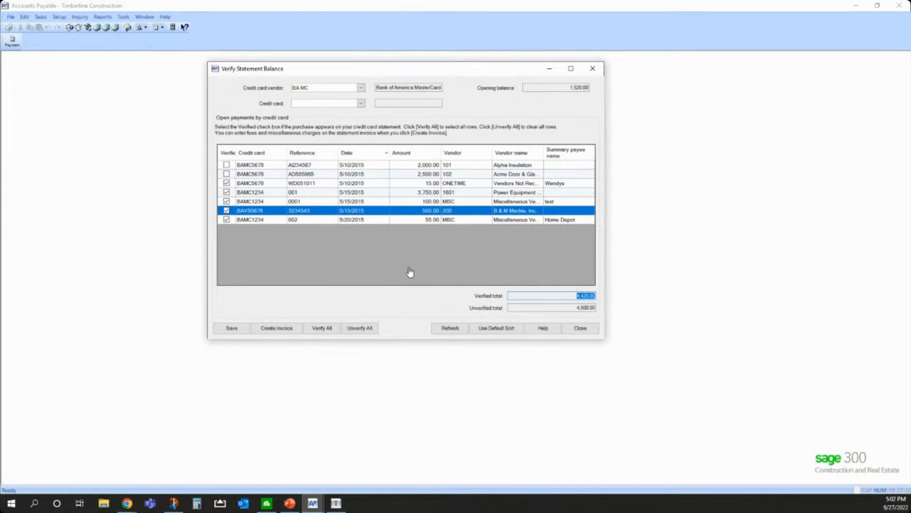
# - Open a statement invoice for the verified BA MC payments and move its window away from the screen edge
pyautogui.click(277, 328)
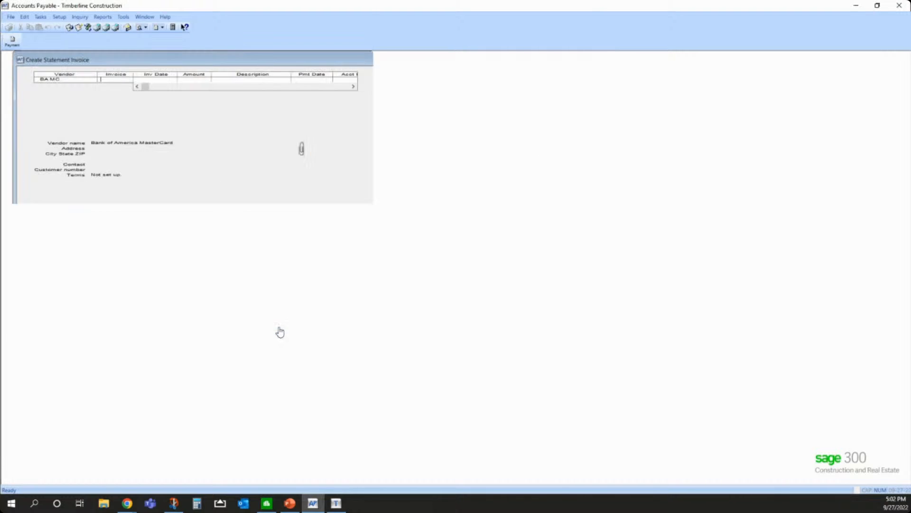
pyautogui.moveTo(108, 59); pyautogui.dragTo(191, 82)
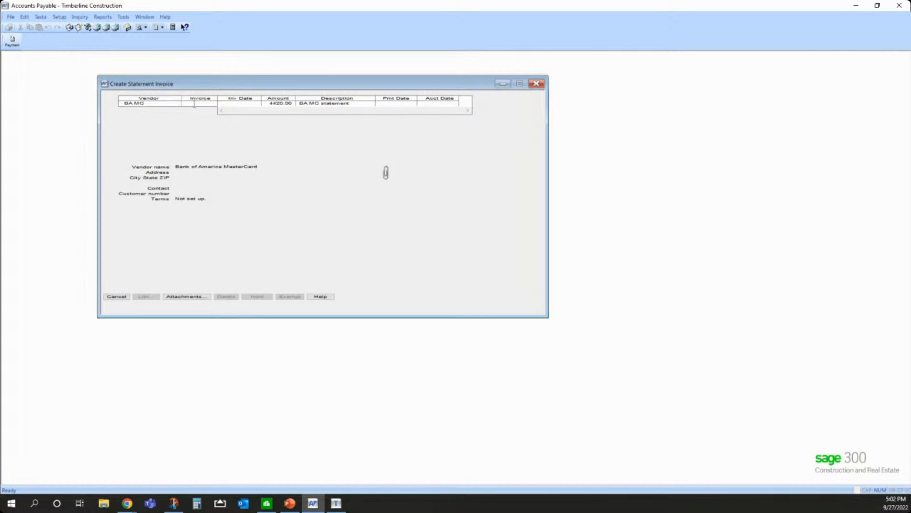
pyautogui.moveTo(195, 88); pyautogui.dragTo(206, 87)
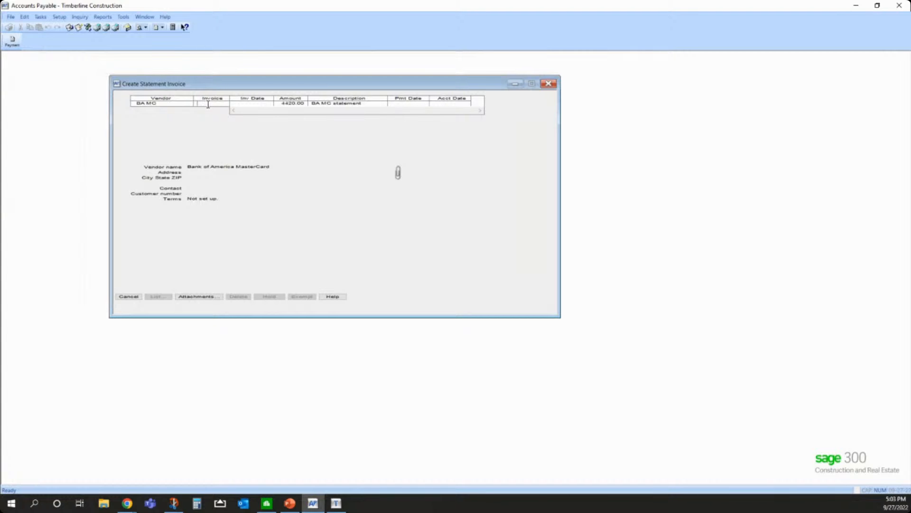
# - Enter invoice number 5312022 and invoice date 5-31-2015 for the BA MC statement invoice
pyautogui.write('5312022')
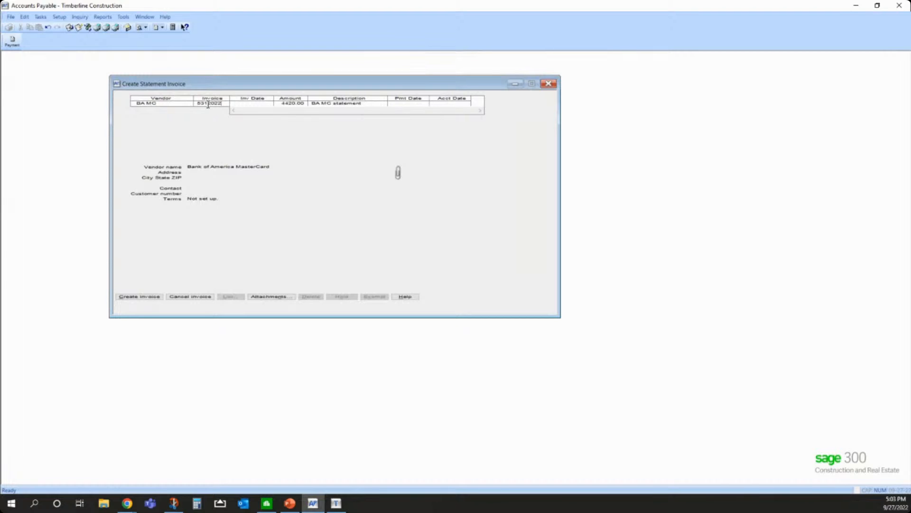
pyautogui.press('Tab')
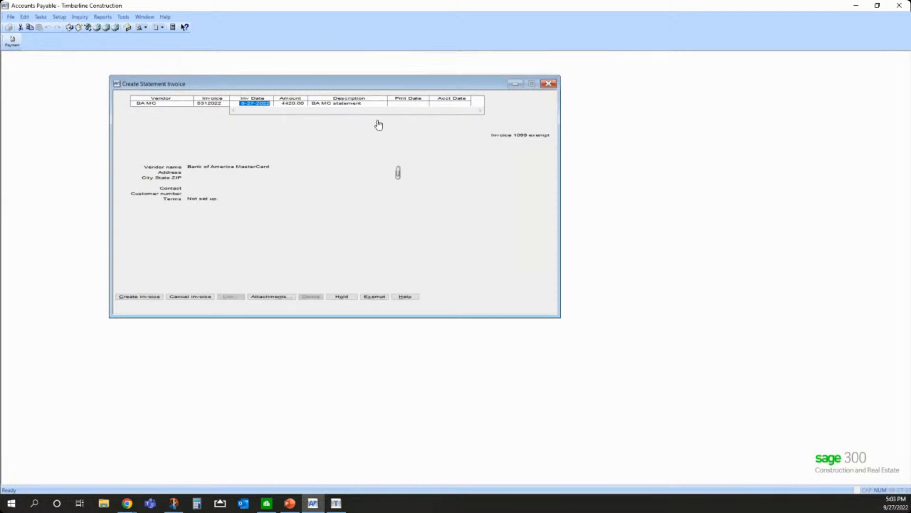
pyautogui.write('053115')
pyautogui.press('Tab')
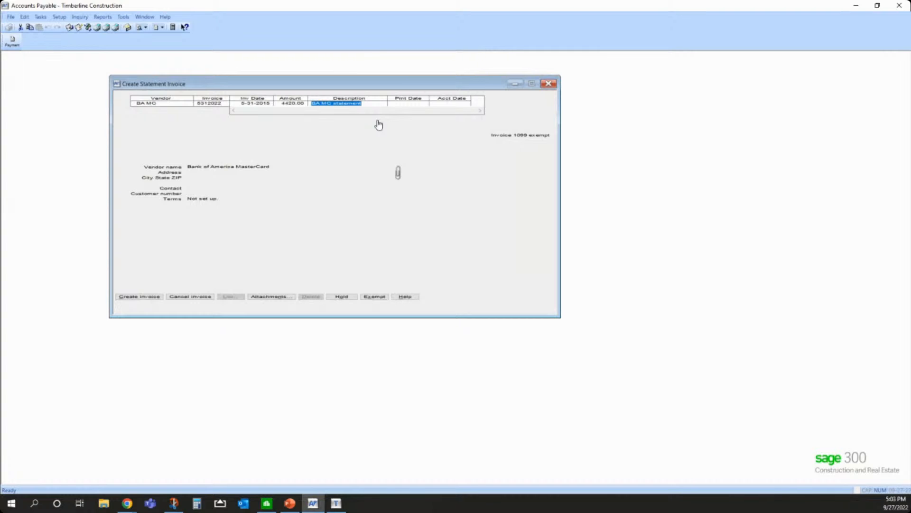
# - Correct the statement invoice number to 5312015 and set its accounting date to 5-31-2015
pyautogui.click(222, 104)
pyautogui.press('Tab')
pyautogui.press('Tab')
pyautogui.click(323, 103)
pyautogui.press('Tab')
pyautogui.write('05')
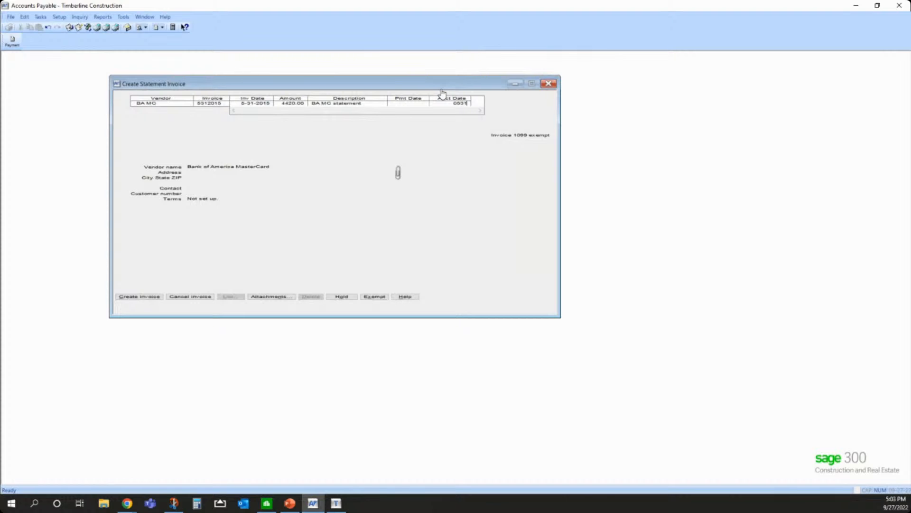
pyautogui.write('3115')
pyautogui.press('Tab')
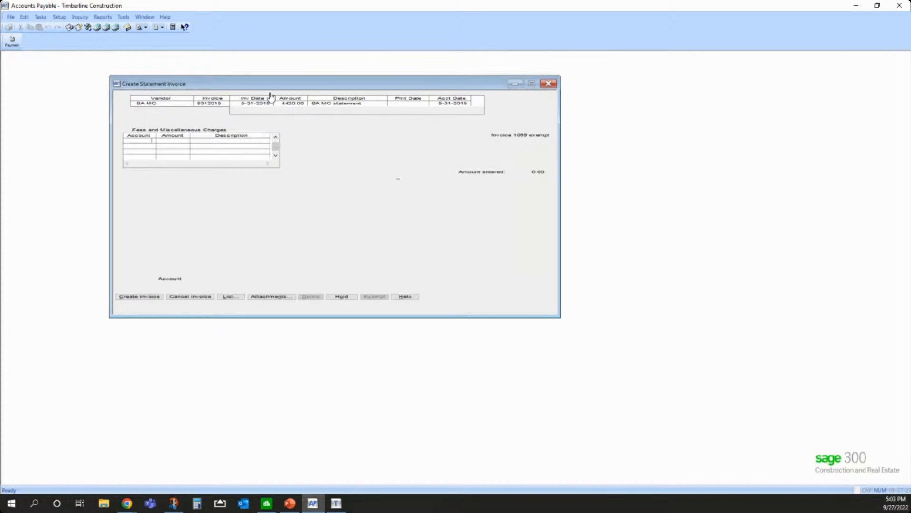
# - Add a 15.00 charge to the Interest account 21-6108 under fees and miscellaneous charges and accept the distribution
pyautogui.moveTo(269, 85); pyautogui.dragTo(296, 85)
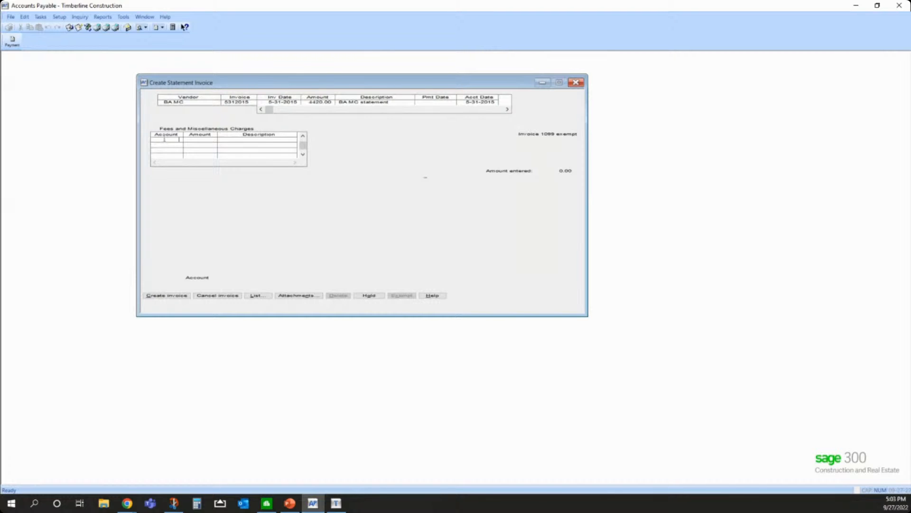
pyautogui.moveTo(285, 86); pyautogui.dragTo(293, 81)
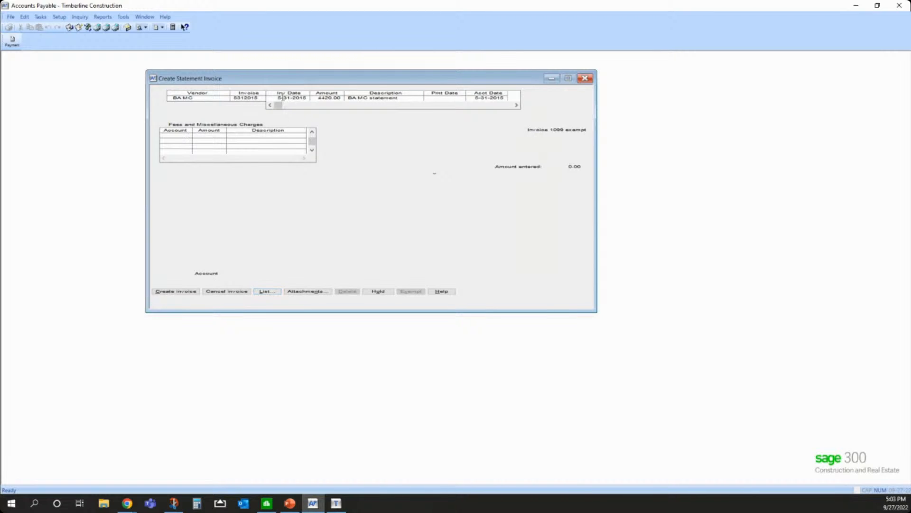
pyautogui.moveTo(283, 83); pyautogui.dragTo(312, 99)
pyautogui.click(295, 305)
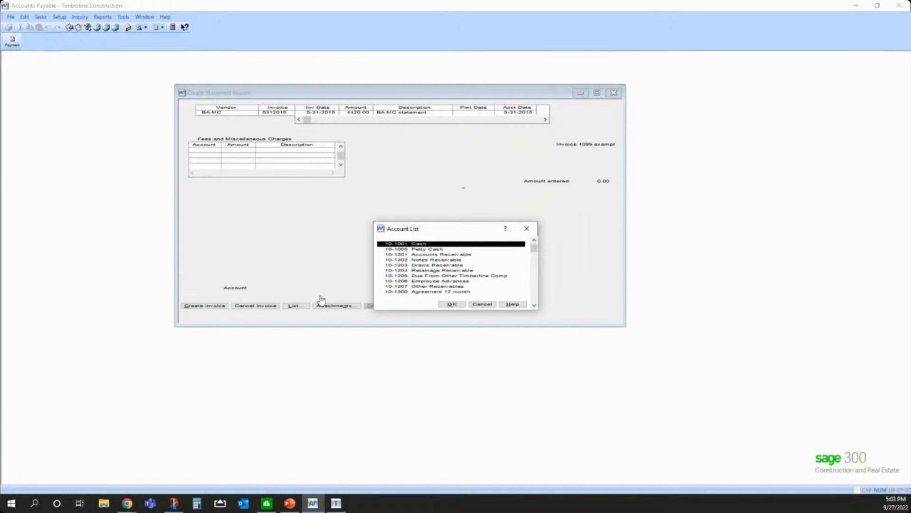
pyautogui.moveTo(535, 247); pyautogui.dragTo(535, 274)
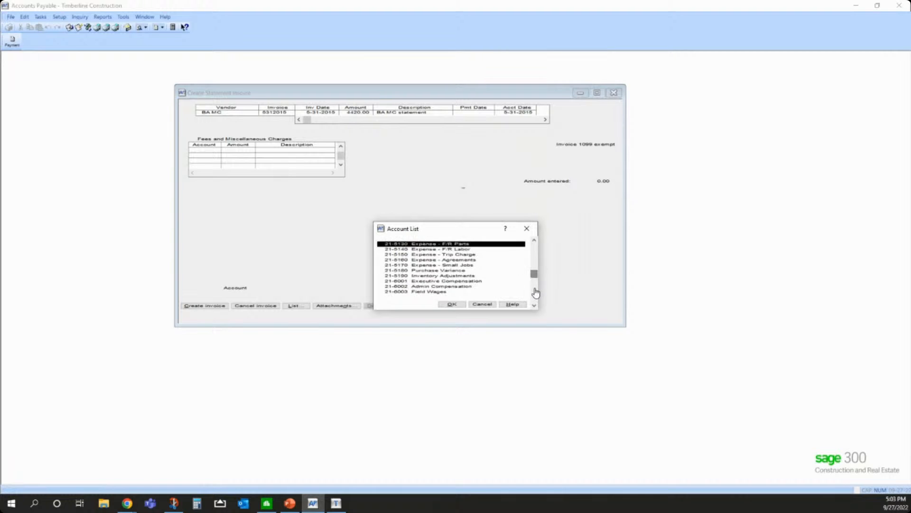
pyautogui.click(535, 292)
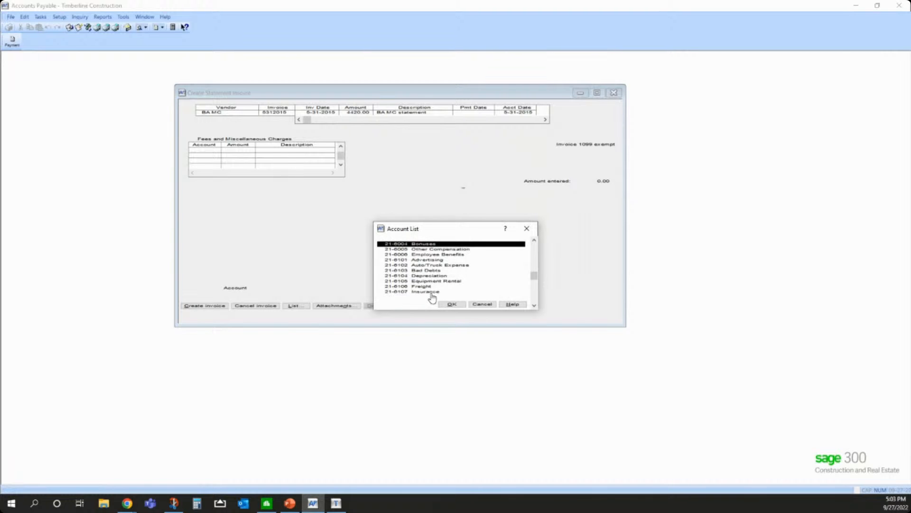
pyautogui.click(535, 293)
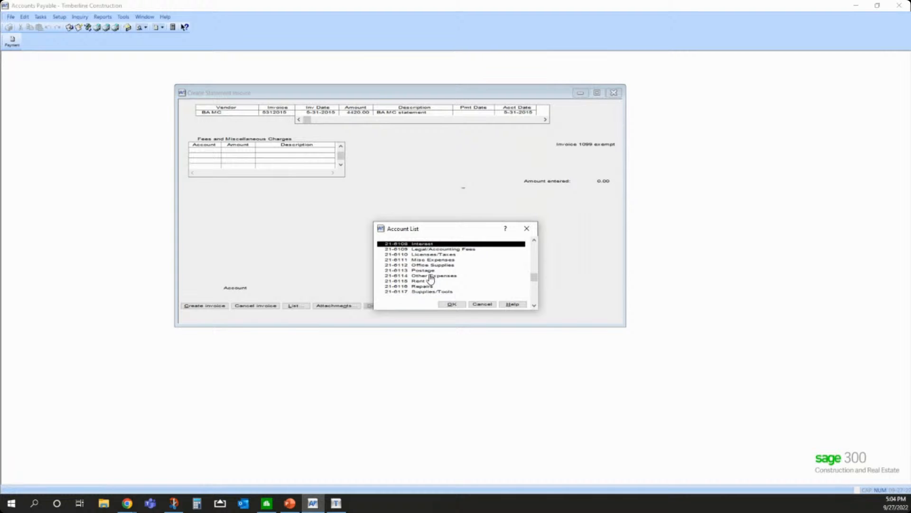
pyautogui.doubleClick(417, 244)
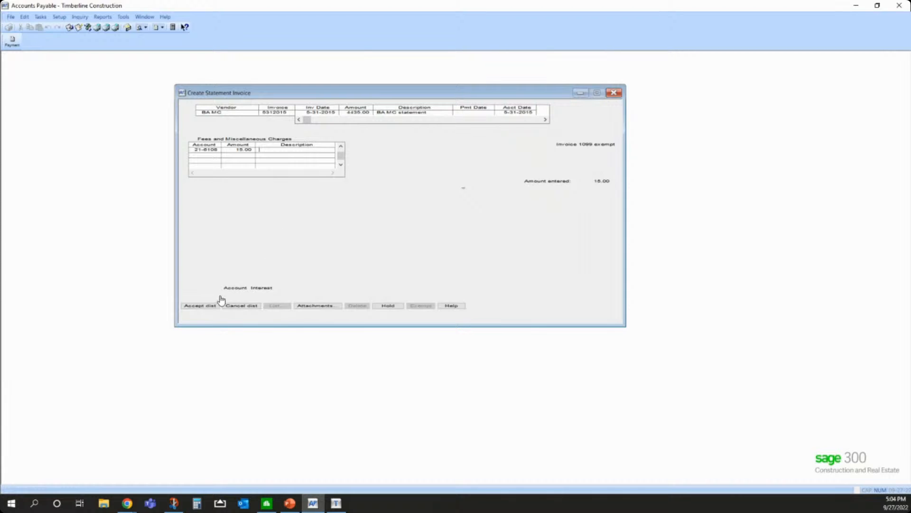
pyautogui.click(200, 306)
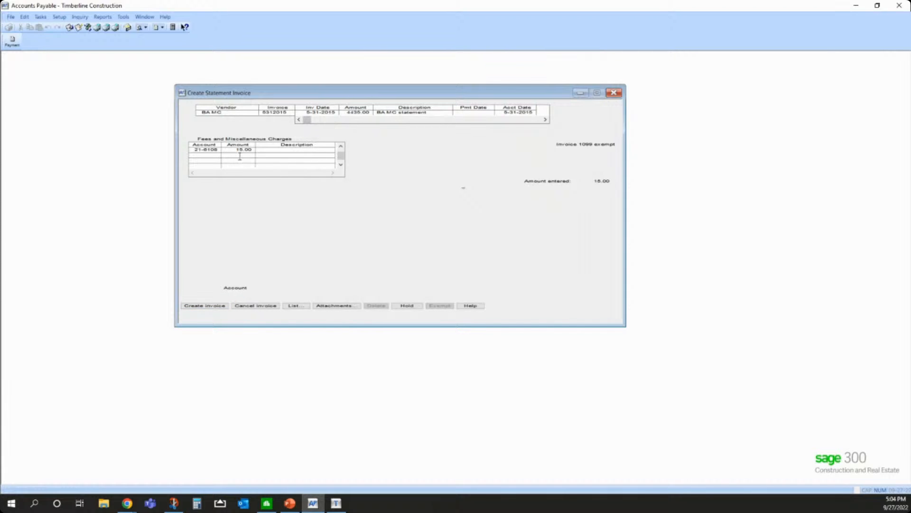
# - Create the statement invoice, finish the session with its print file, and check the background task's status
pyautogui.click(207, 306)
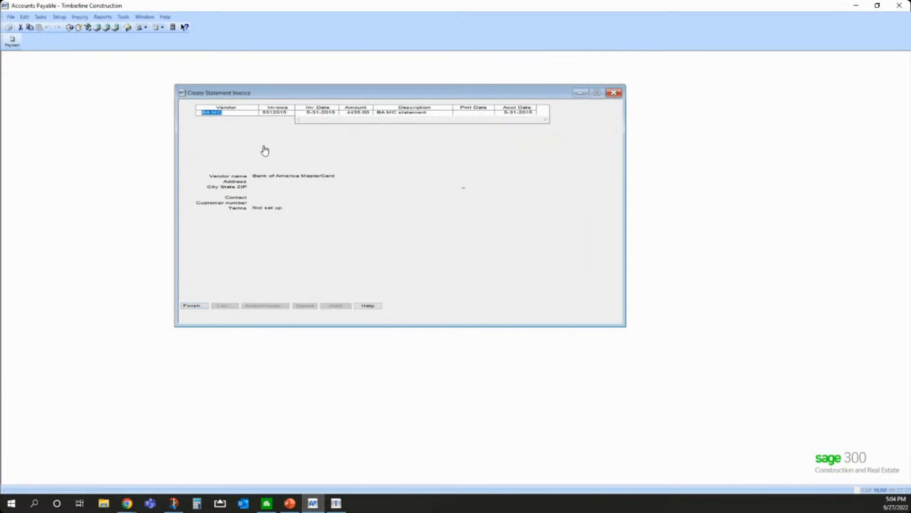
pyautogui.click(195, 307)
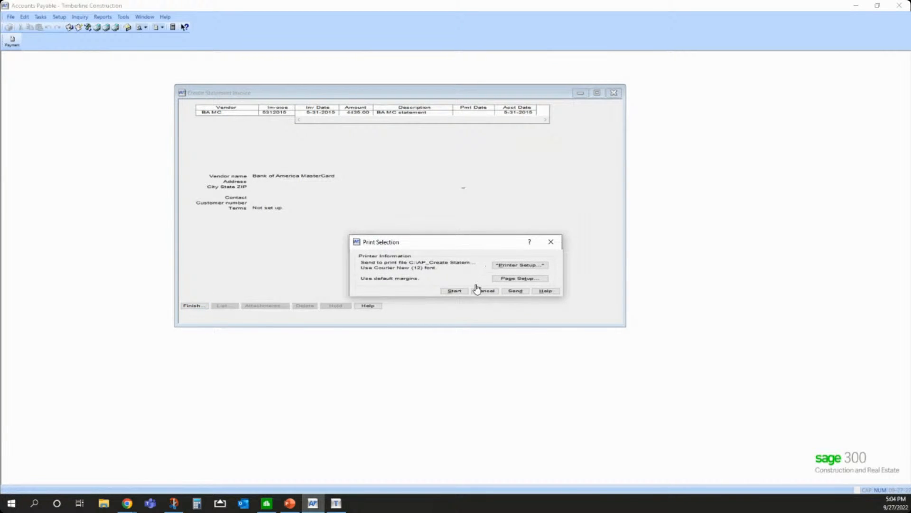
pyautogui.click(454, 291)
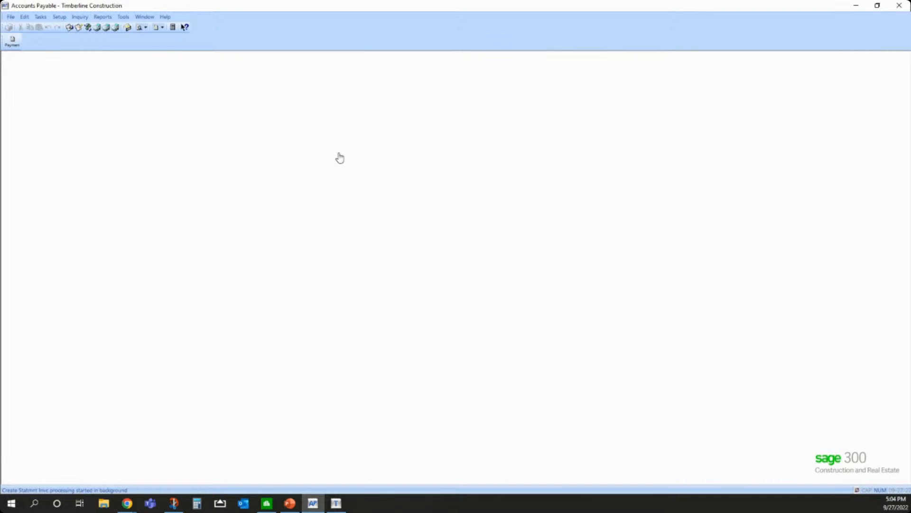
pyautogui.click(336, 503)
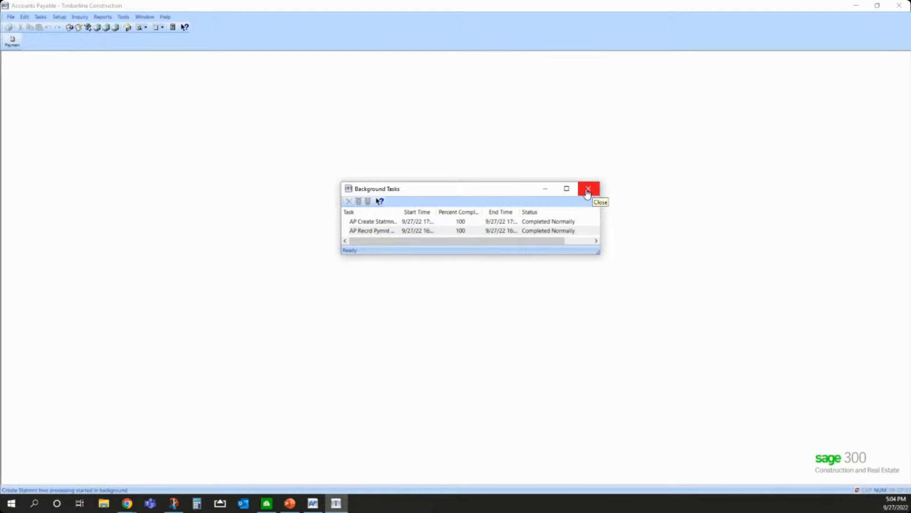
pyautogui.click(588, 190)
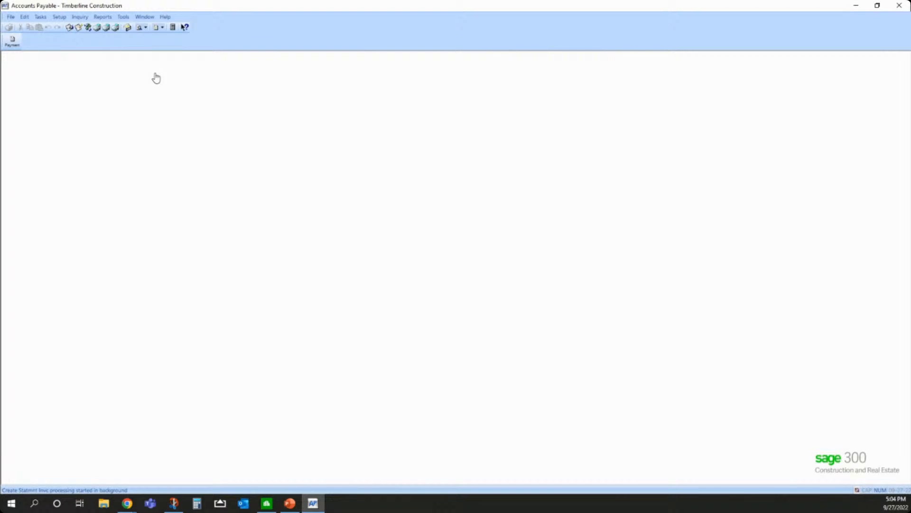
# - Open the current vendor totals inquiry and view the invoices of Bank of America MasterCard (BA MC)
pyautogui.click(81, 17)
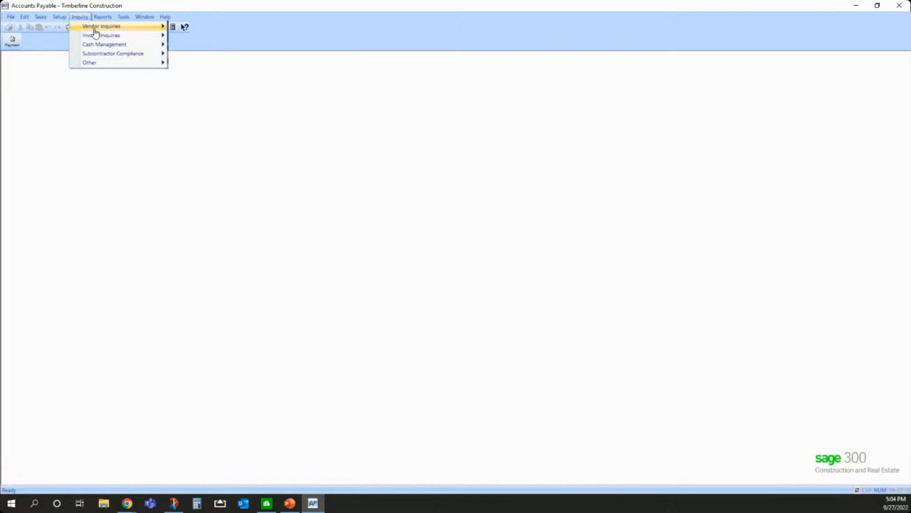
pyautogui.moveTo(97, 36)
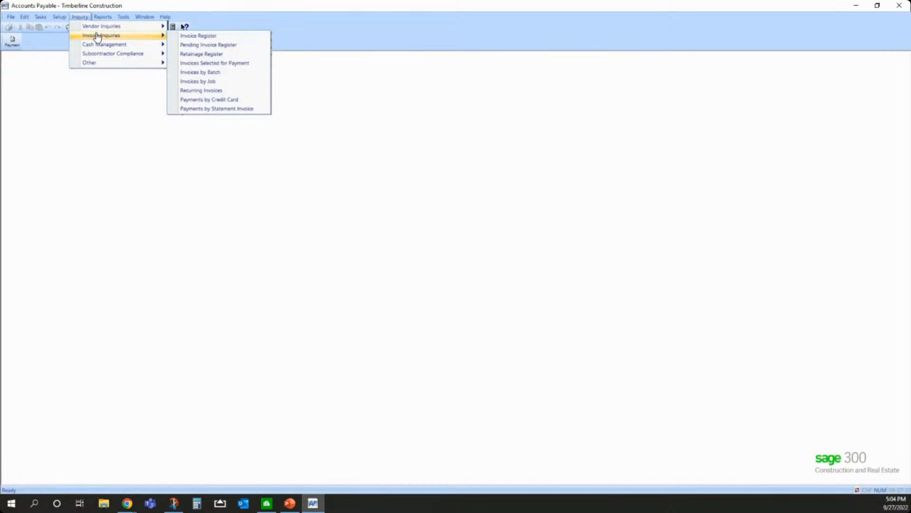
pyautogui.click(203, 37)
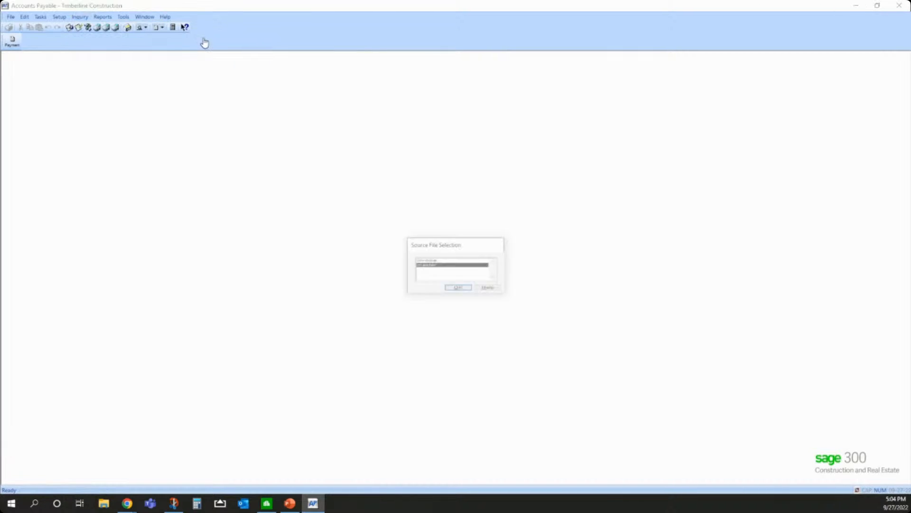
pyautogui.click(455, 288)
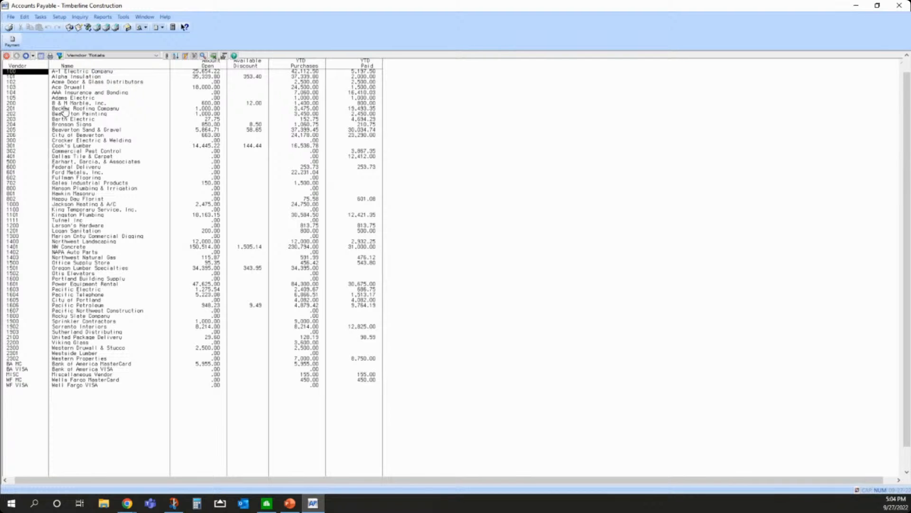
pyautogui.click(66, 93)
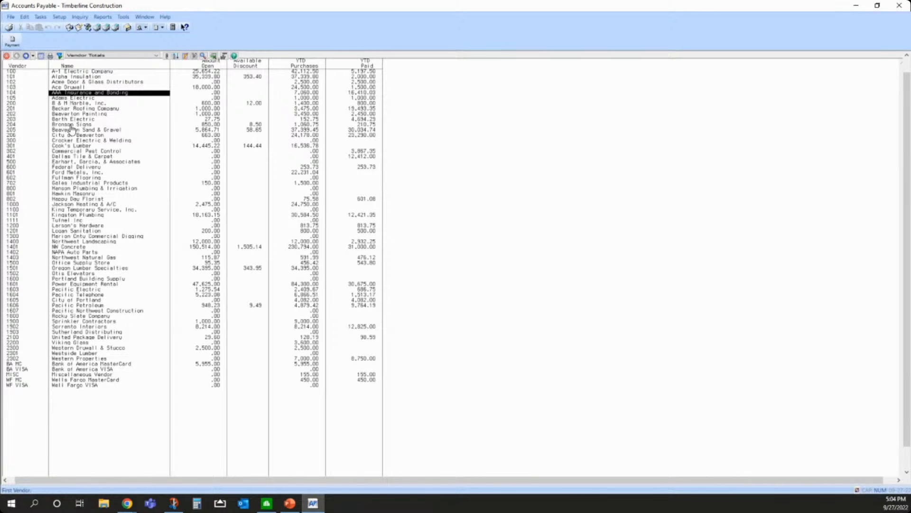
pyautogui.click(57, 364)
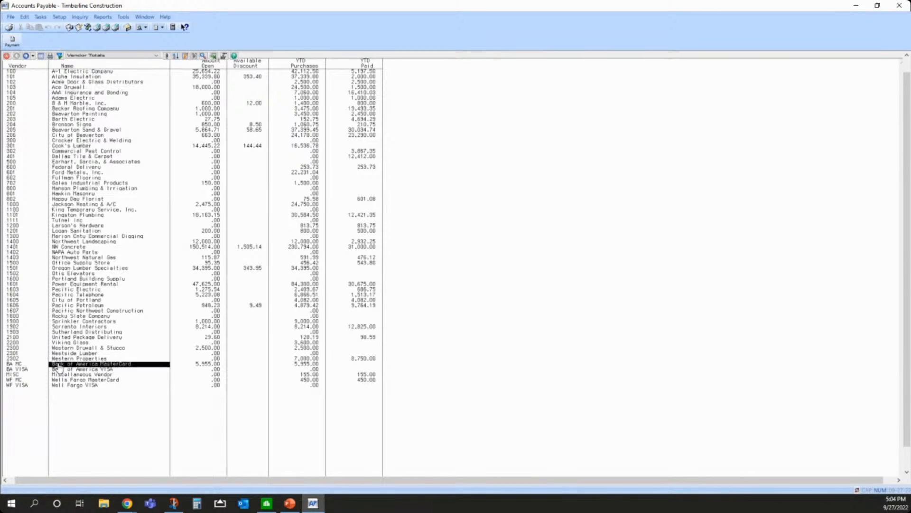
pyautogui.doubleClick(26, 365)
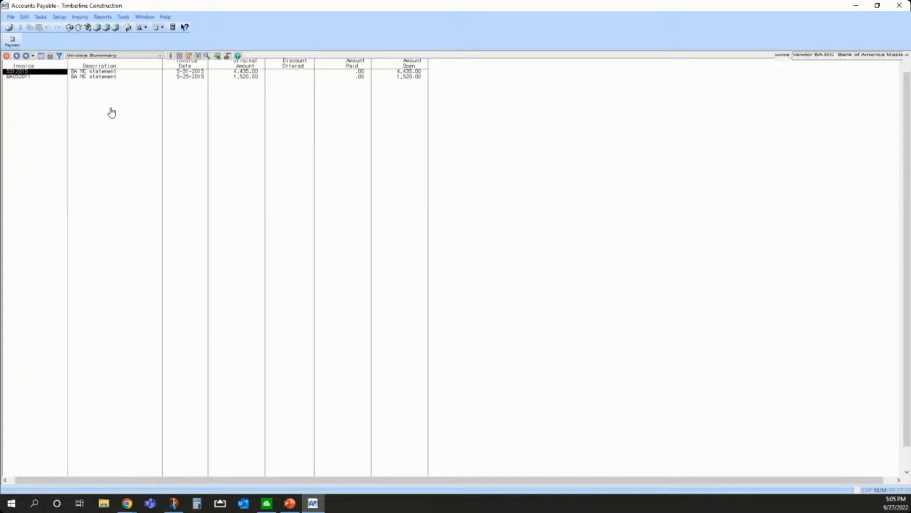
pyautogui.click(232, 72)
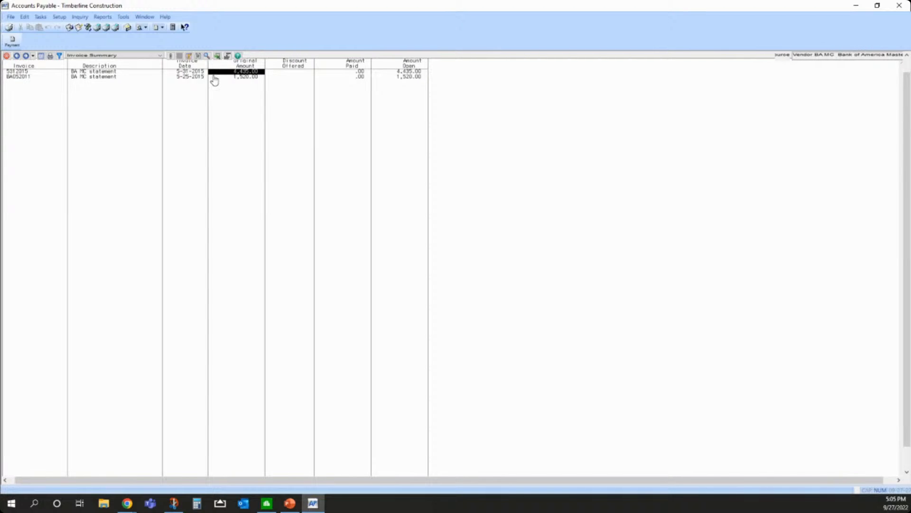
# - Examine the distributions of invoice 5312015 and their expense accounts, and close the inquiry
pyautogui.doubleClick(247, 72)
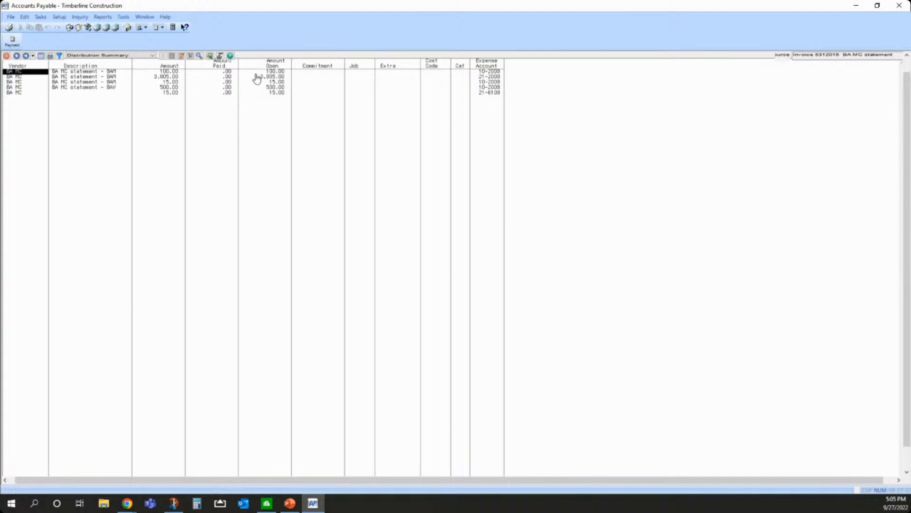
pyautogui.click(487, 71)
pyautogui.click(488, 77)
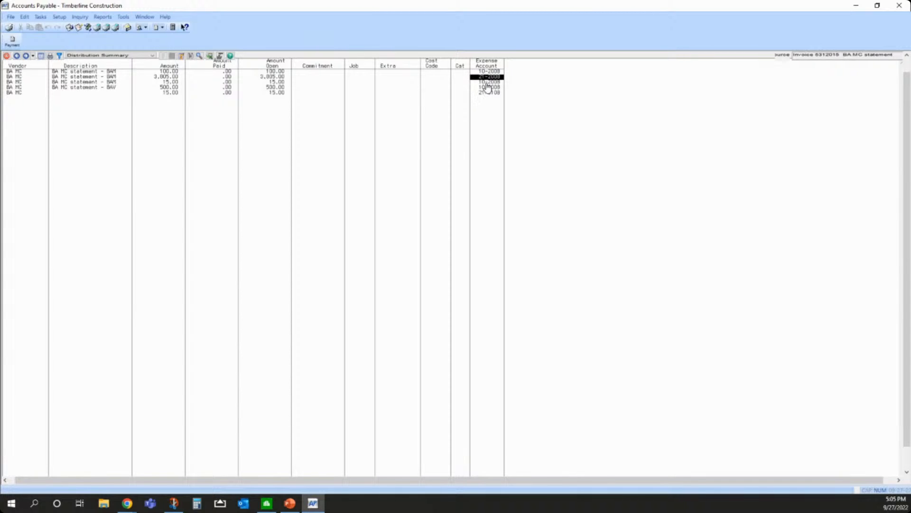
pyautogui.click(487, 82)
pyautogui.click(487, 87)
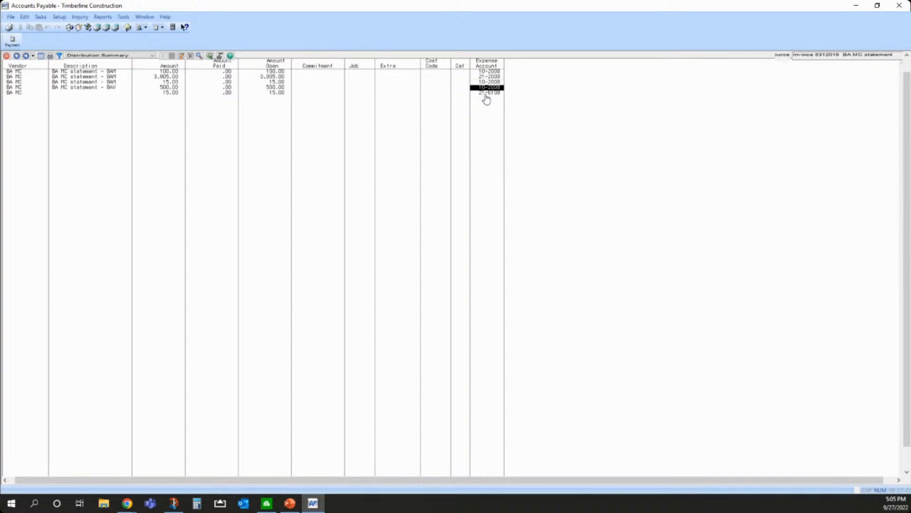
pyautogui.click(487, 93)
pyautogui.click(8, 56)
# - Start recording a manual or quick check payment and set its payment type to EFT Payment
pyautogui.click(41, 17)
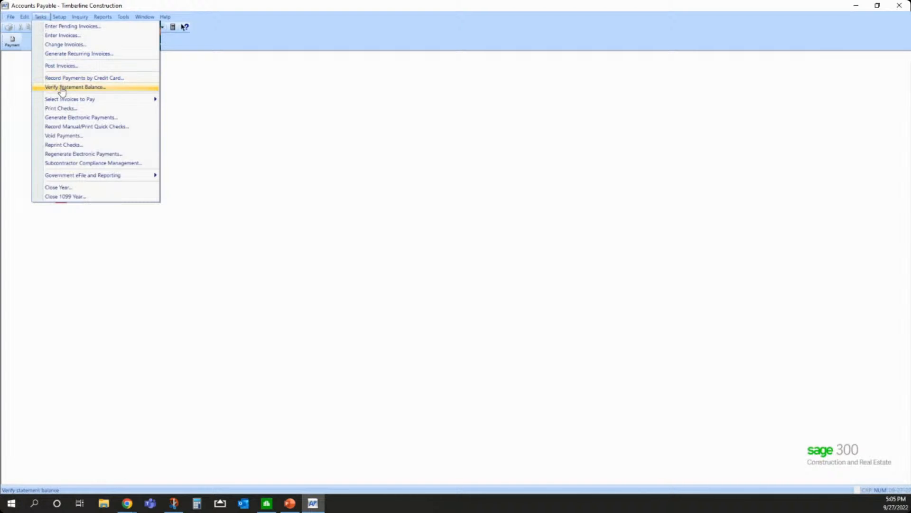
pyautogui.click(98, 133)
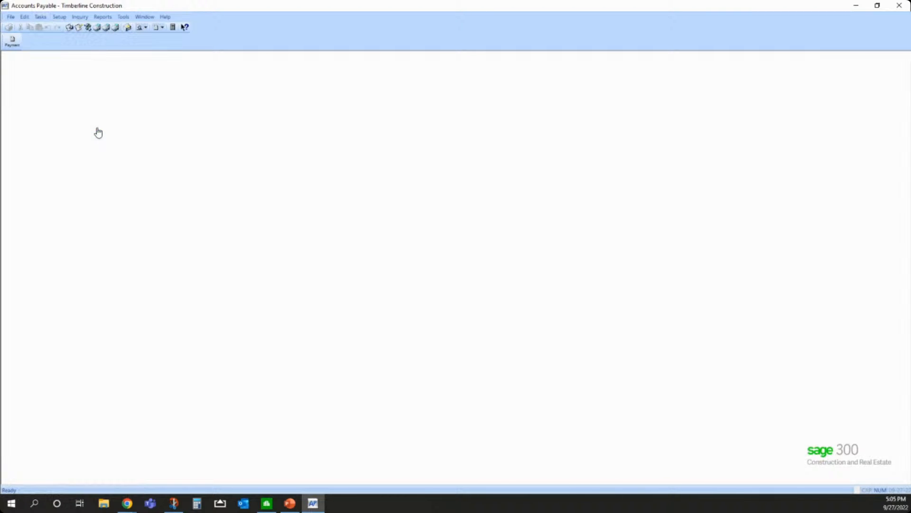
pyautogui.moveTo(107, 64); pyautogui.dragTo(239, 86)
pyautogui.click(212, 97)
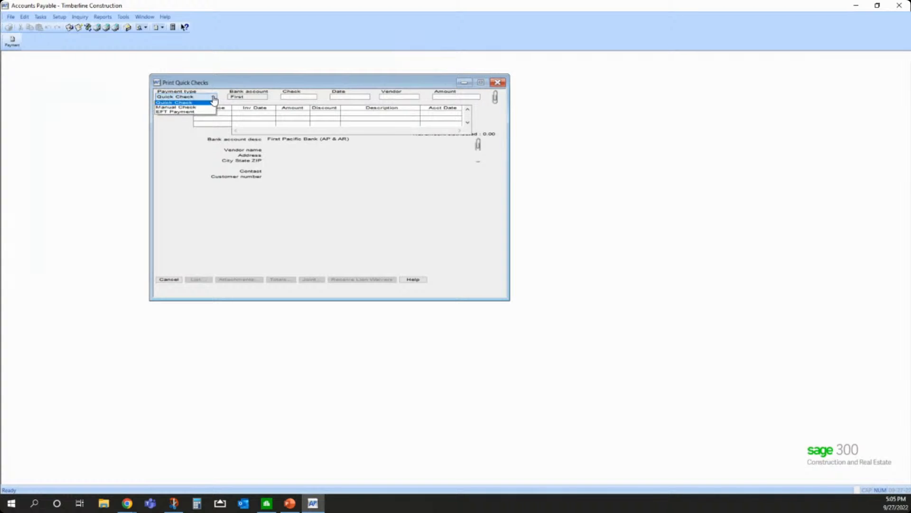
pyautogui.click(178, 112)
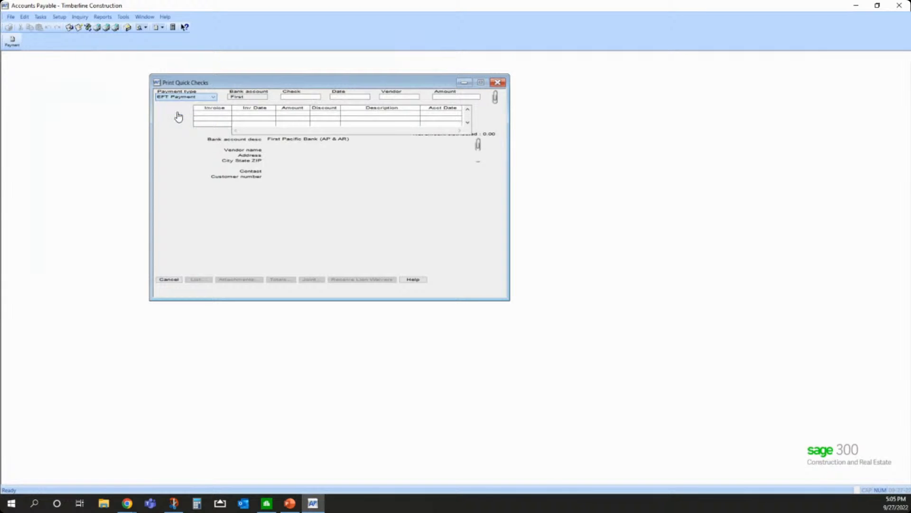
# - Enter reference 1234 and the date 6-01-2015 for the EFT payment
pyautogui.write('1234')
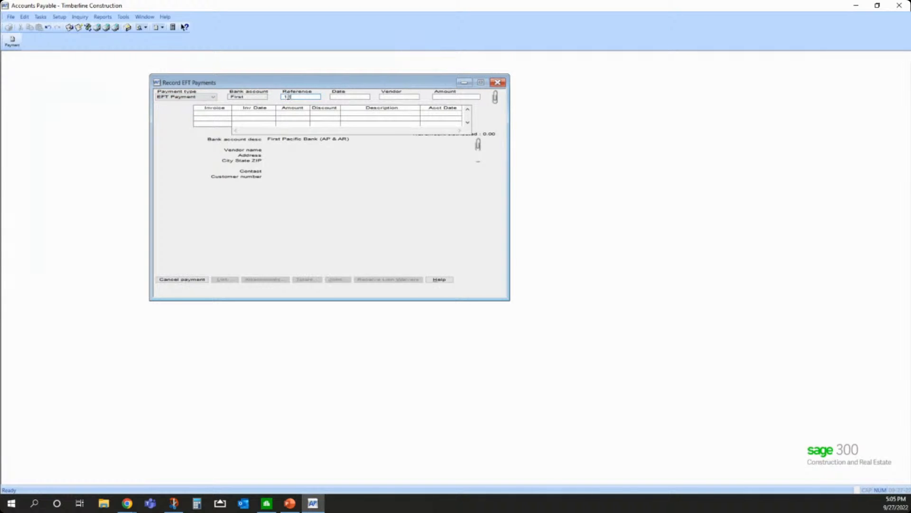
pyautogui.press('Tab')
pyautogui.write('0531')
pyautogui.press('BackSpace')
pyautogui.press('BackSpace')
pyautogui.press('BackSpace')
pyautogui.press('BackSpace')
pyautogui.press('BackSpace')
pyautogui.write('060115')
pyautogui.press('Tab')
# - Choose Bank of America MasterCard (BA MC) from the vendor list as the payee and leave the payment amount blank
pyautogui.click(234, 283)
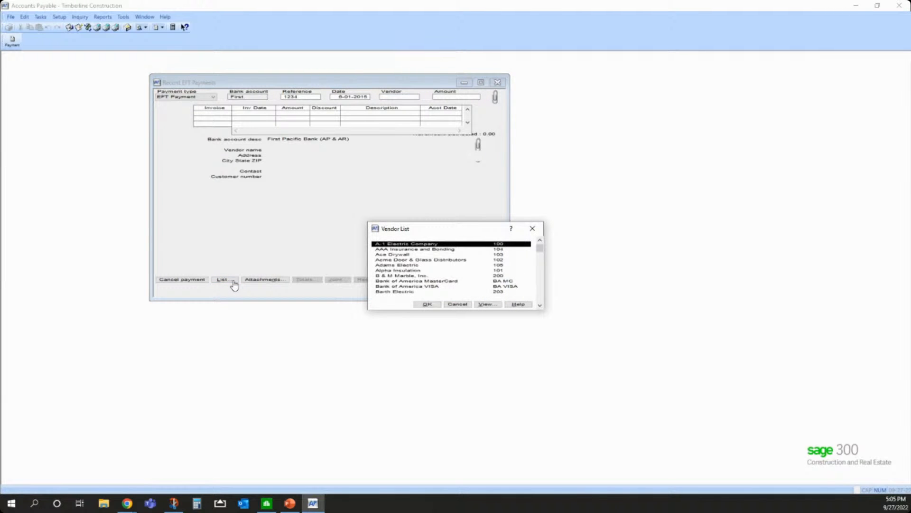
pyautogui.write('ba')
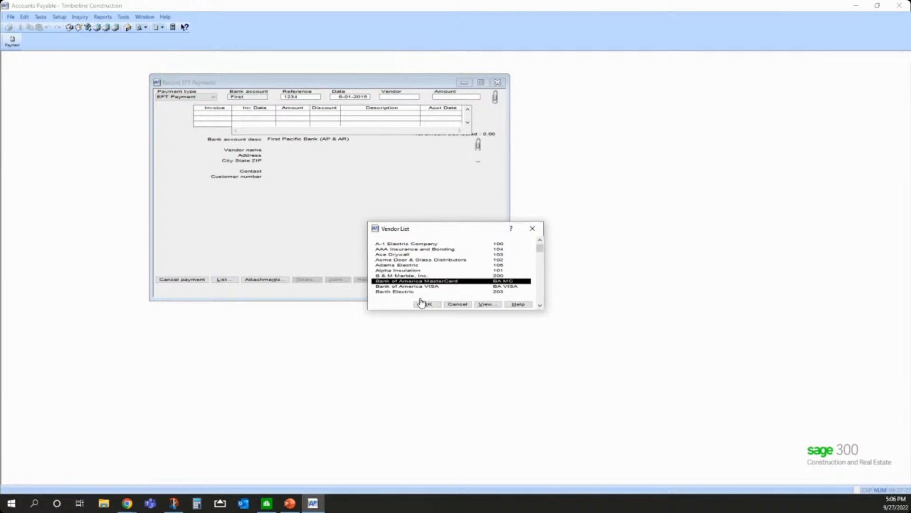
pyautogui.click(425, 304)
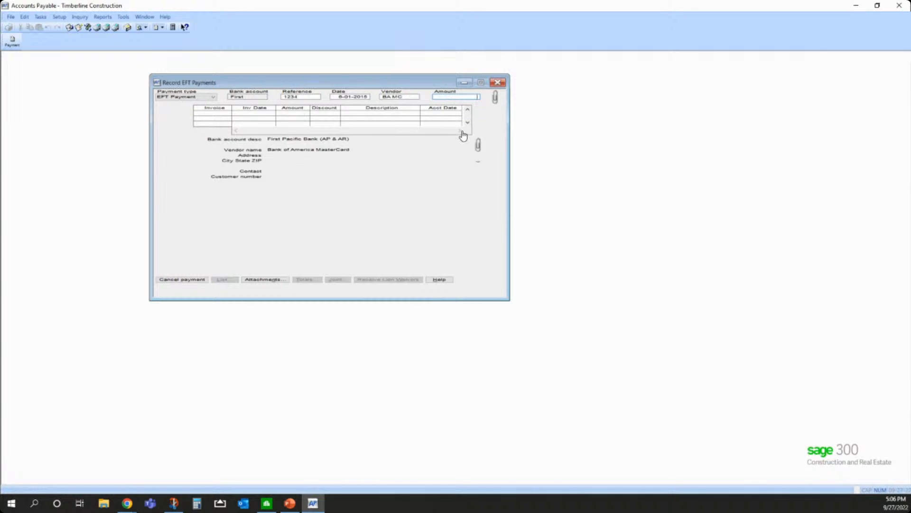
pyautogui.press('Tab')
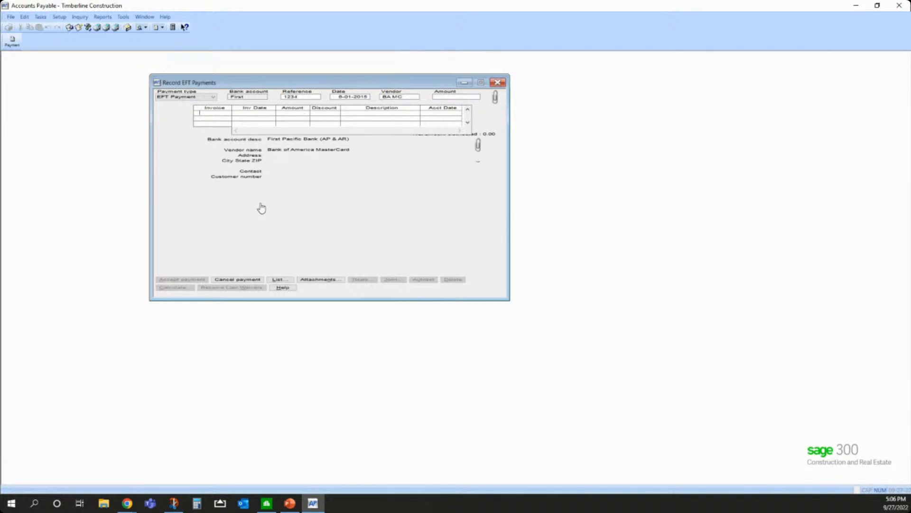
# - Select statement invoice 5312015 for payment and set the EFT payment amount to 4435.00
pyautogui.click(285, 281)
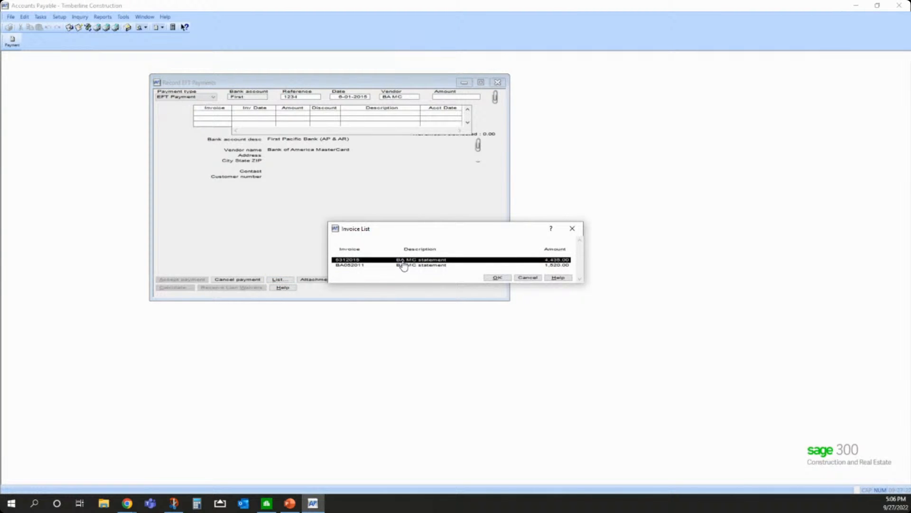
pyautogui.doubleClick(403, 261)
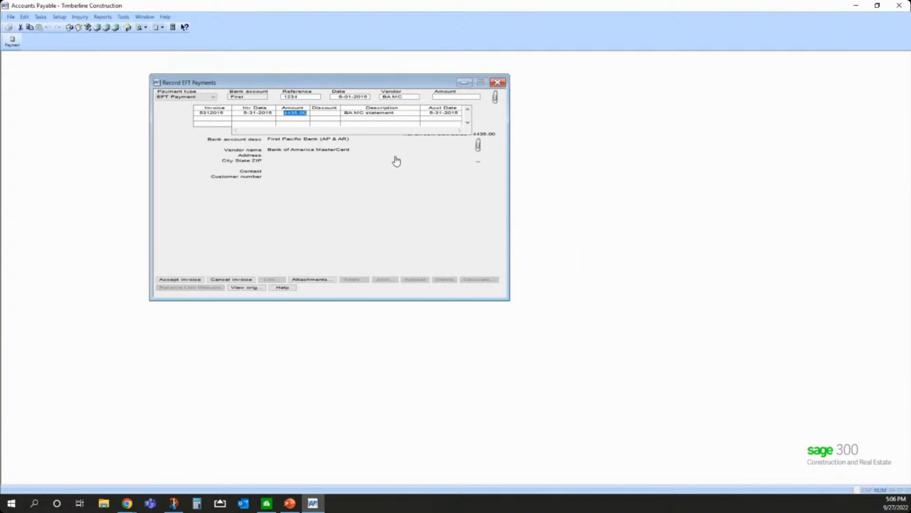
pyautogui.click(447, 97)
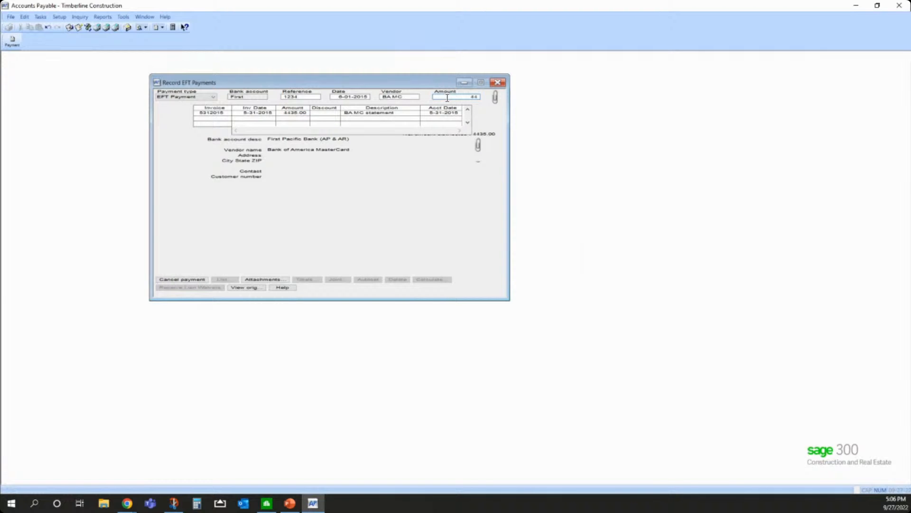
pyautogui.write('4435')
pyautogui.press('Tab')
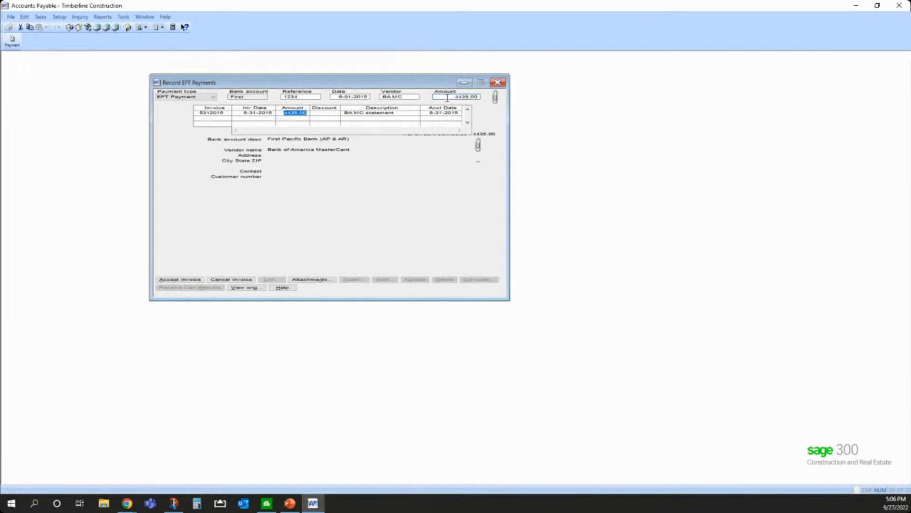
# - Change the payment type to Quick Check and fill in the default check number
pyautogui.click(212, 97)
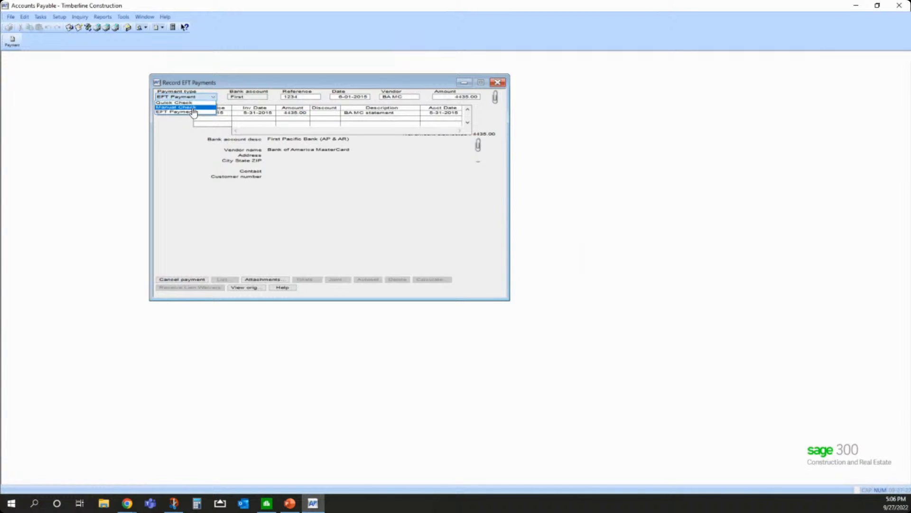
pyautogui.click(189, 103)
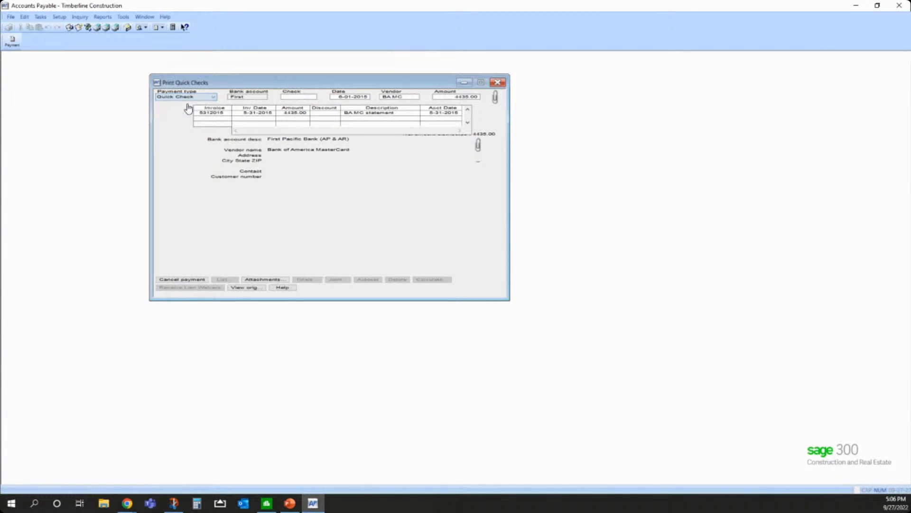
pyautogui.click(287, 98)
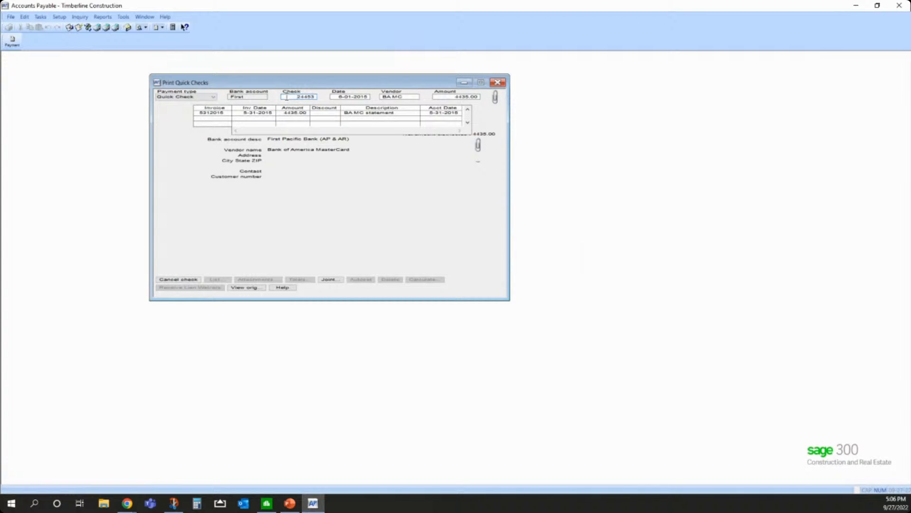
# - Look over the available payment tasks, cancel the quick check and close the payment window
pyautogui.click(40, 16)
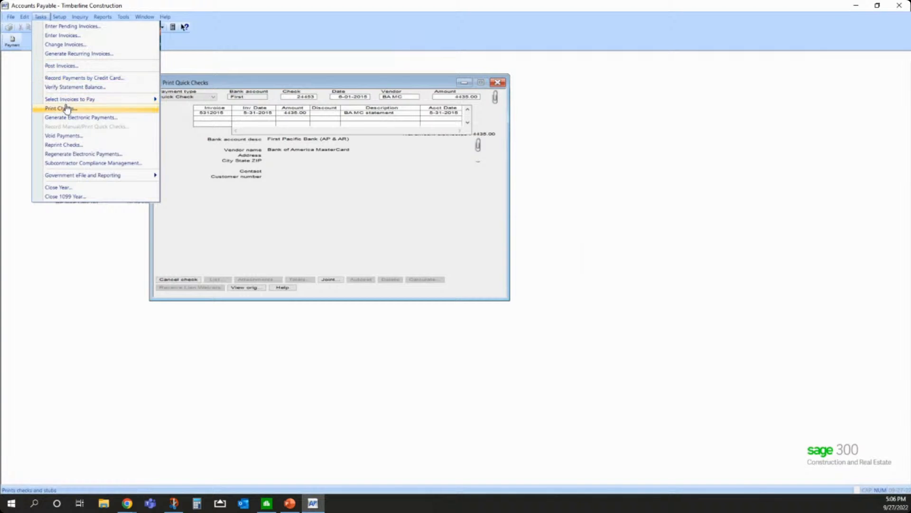
pyautogui.moveTo(68, 103)
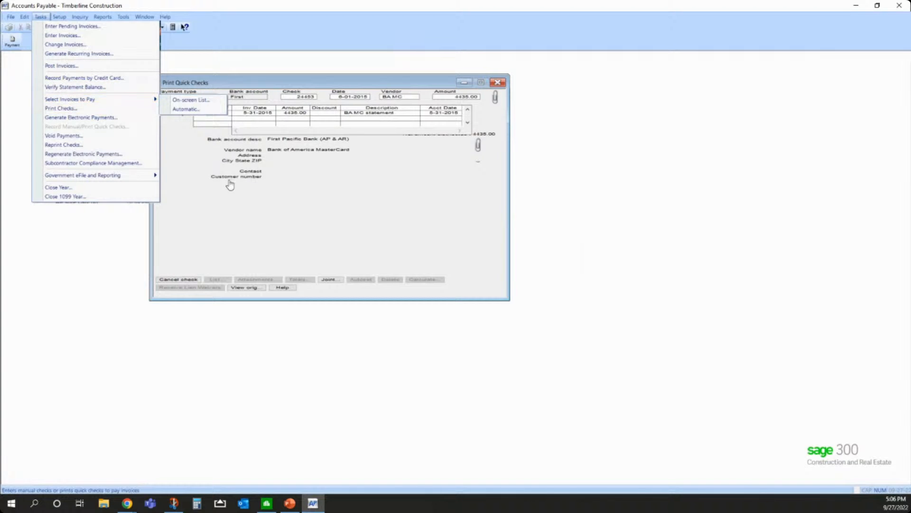
pyautogui.click(190, 284)
pyautogui.click(190, 284)
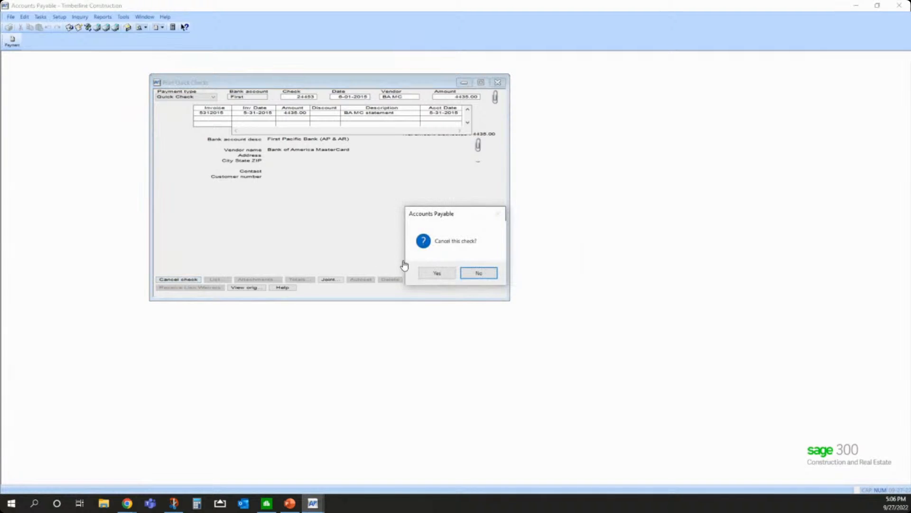
pyautogui.click(429, 271)
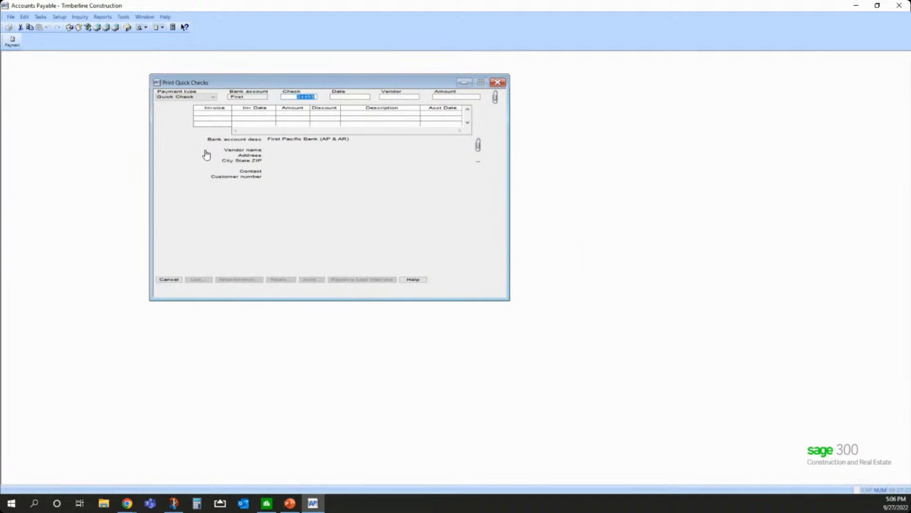
pyautogui.click(169, 281)
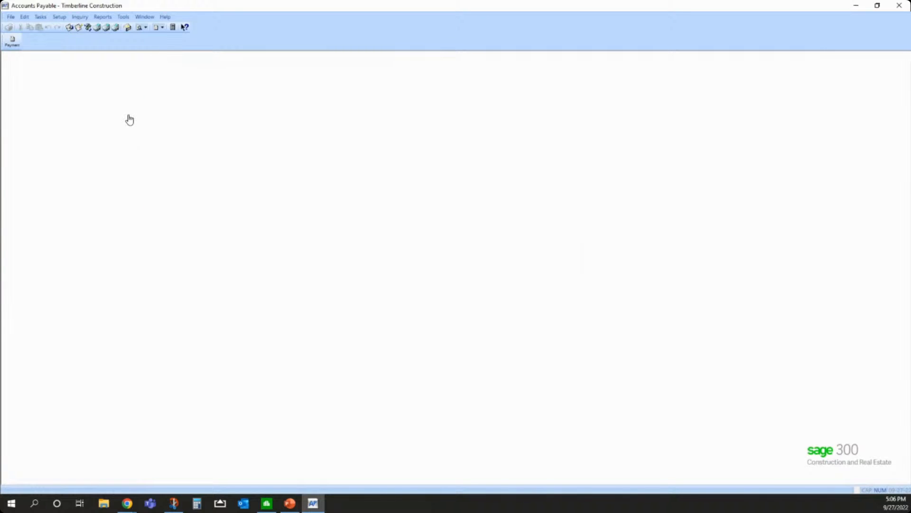